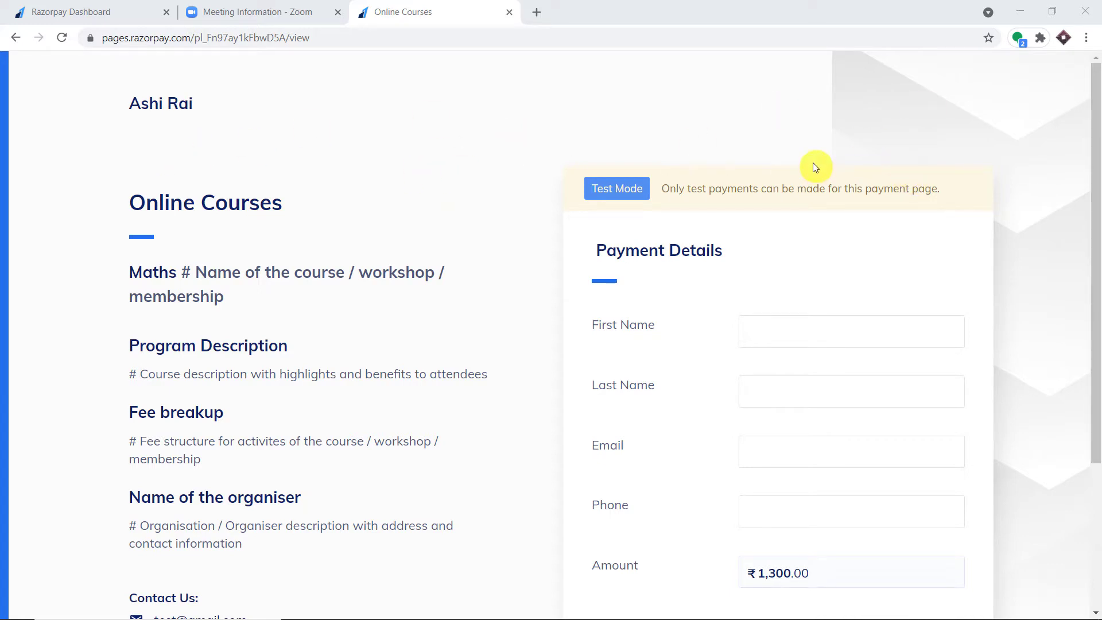
- Autofill the Online Courses form with the buyer's saved name, email and phone
left_click(800, 342)
left_click(256, 12)
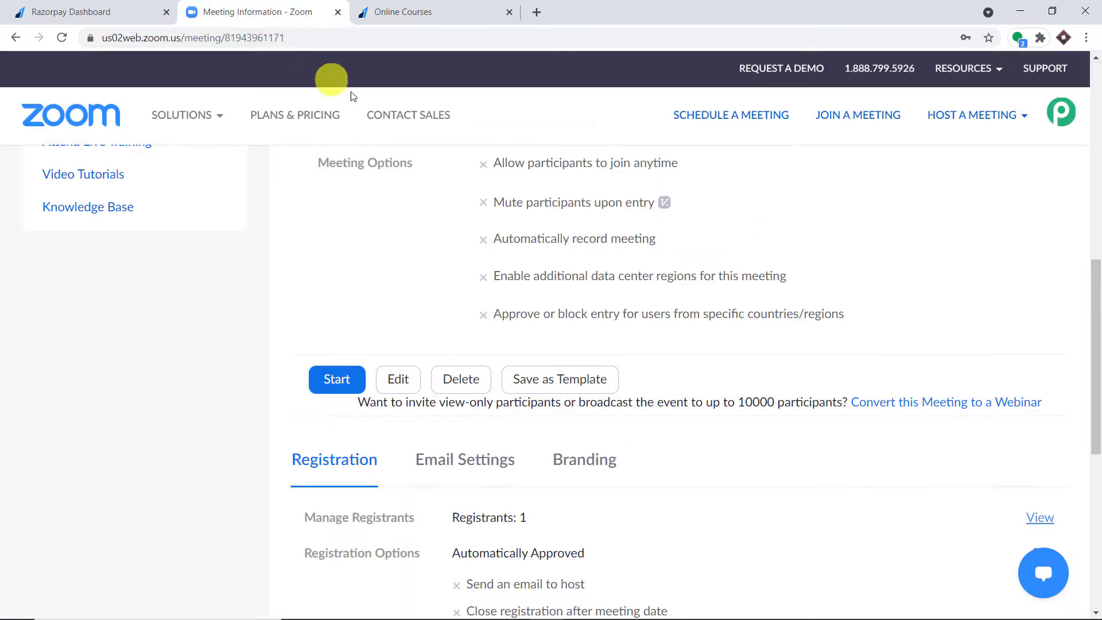
scroll(595, 250, "up", 10)
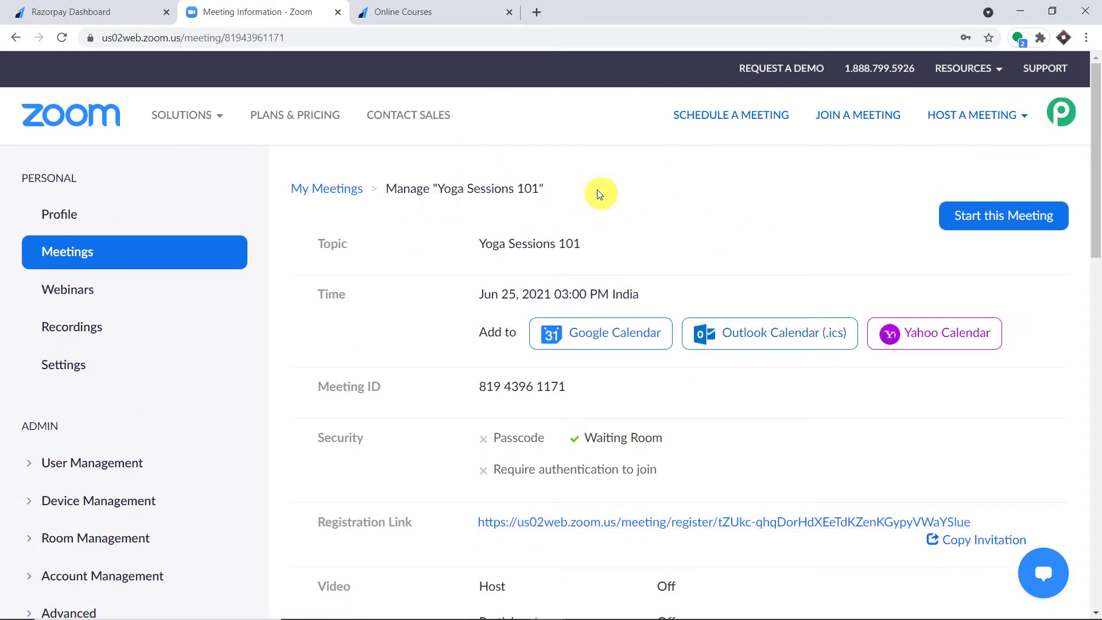
left_click(452, 11)
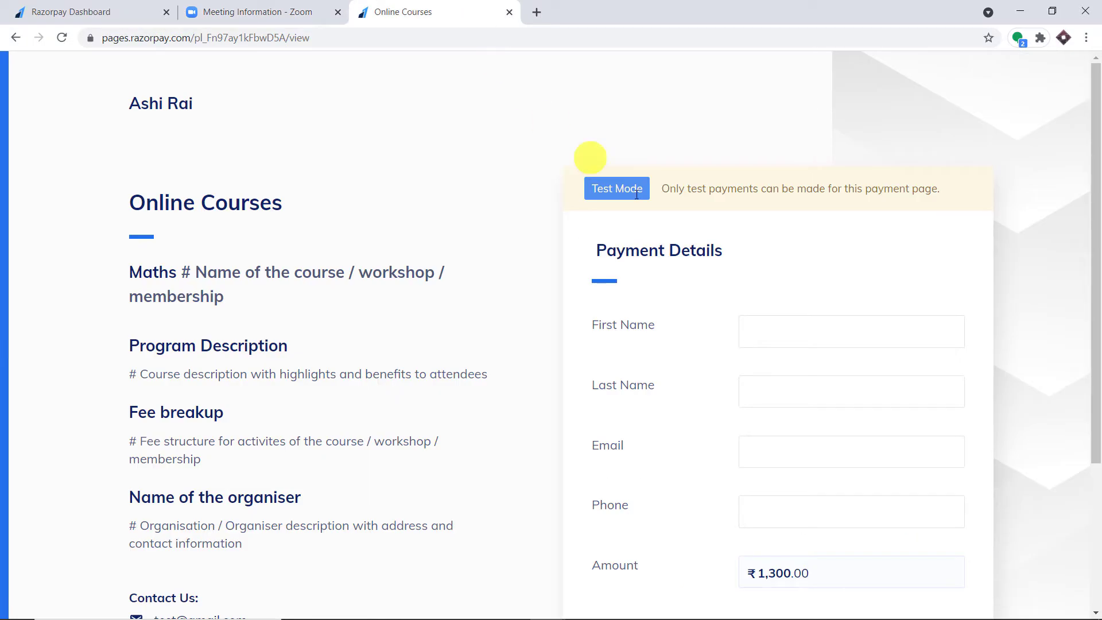
scroll(789, 321, "down", 2)
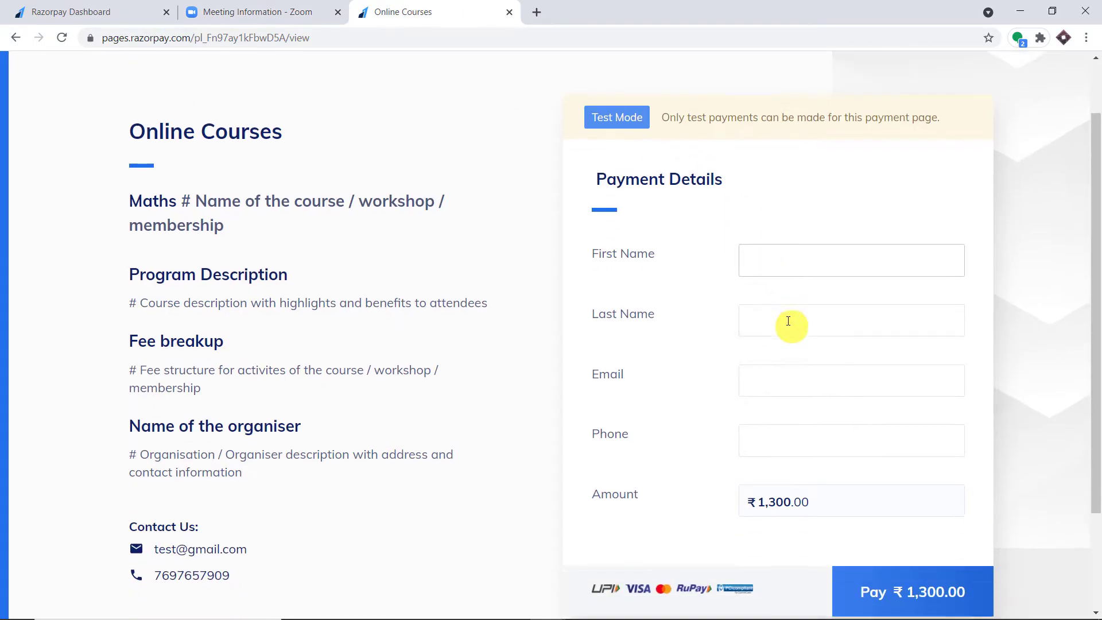
left_click(777, 257)
left_click(787, 295)
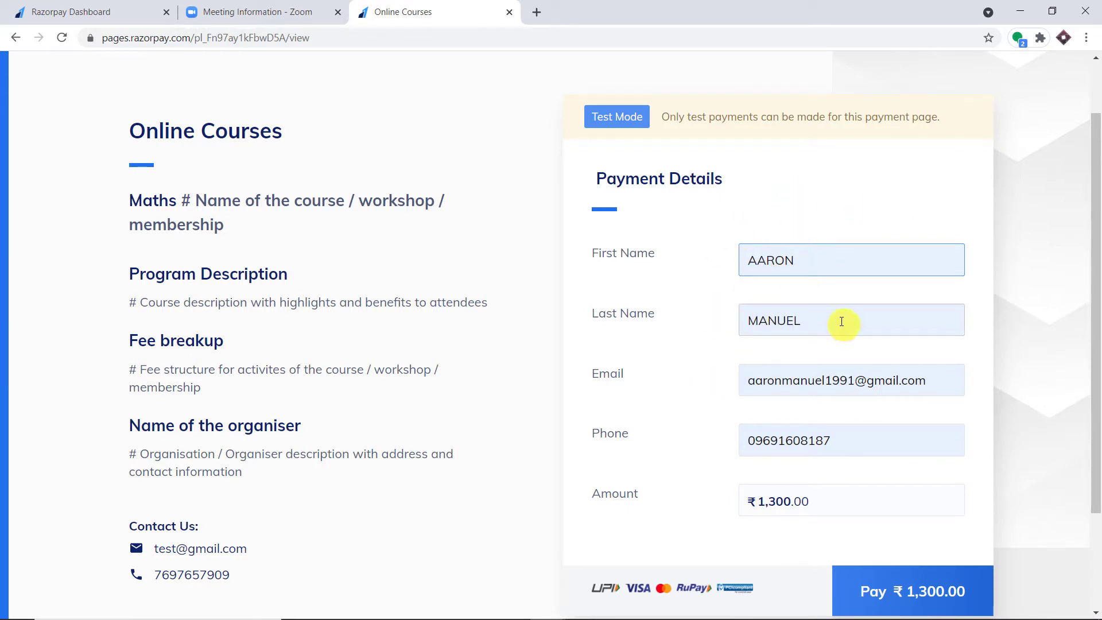
scroll(964, 370, "down", 2)
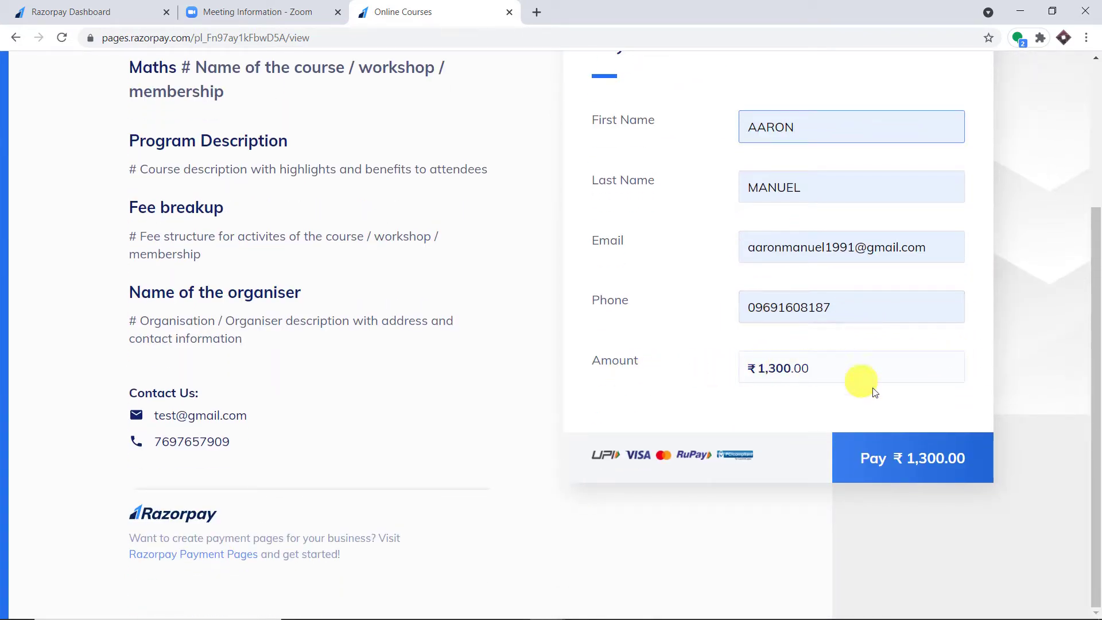
- Pay the ₹1,300.00 course fee with the saved Visa test card and its CVV
left_click(925, 461)
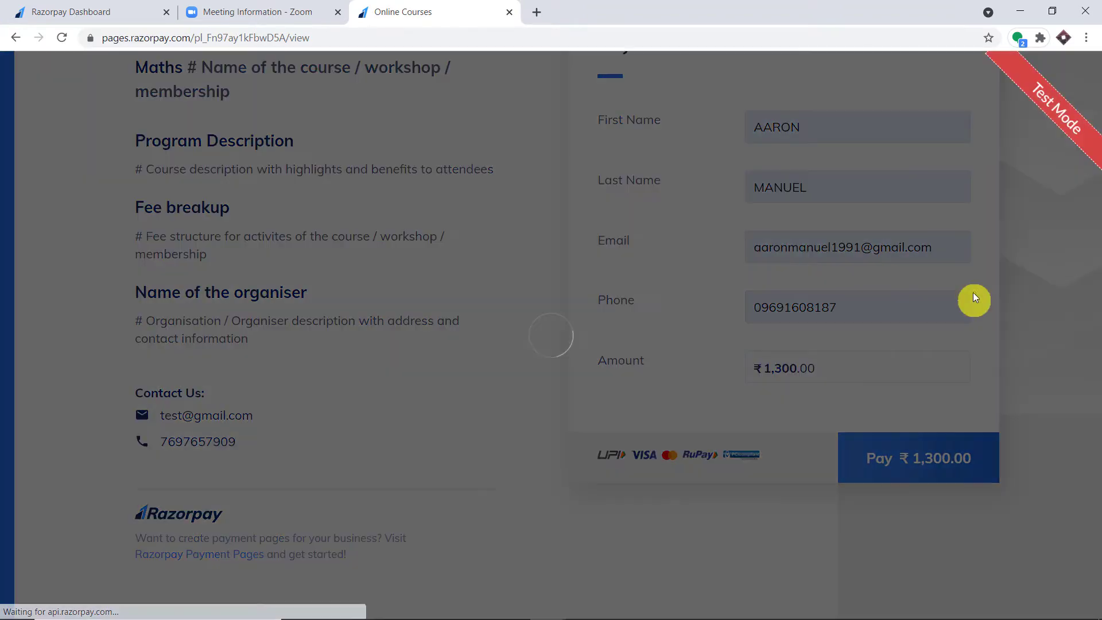
left_click(545, 344)
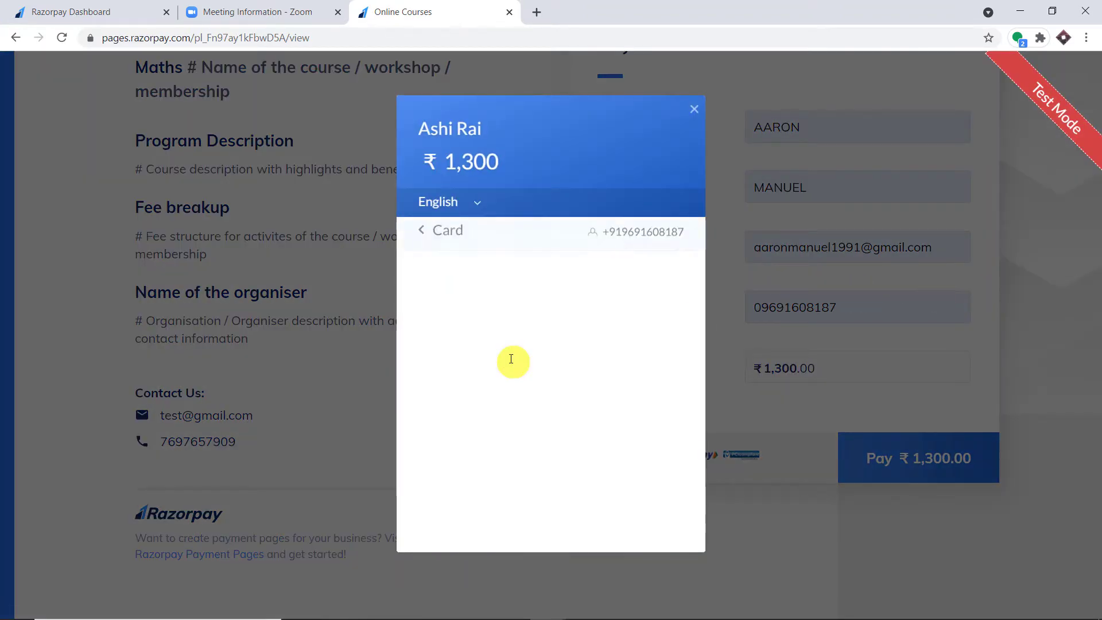
left_click(504, 302)
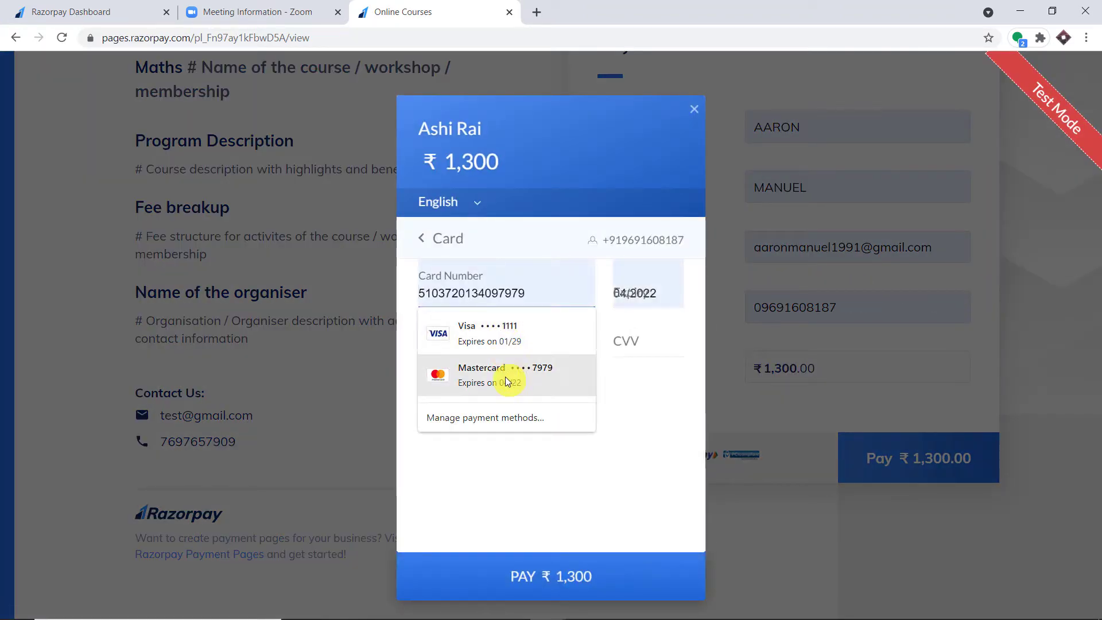
left_click(513, 341)
left_click(626, 345)
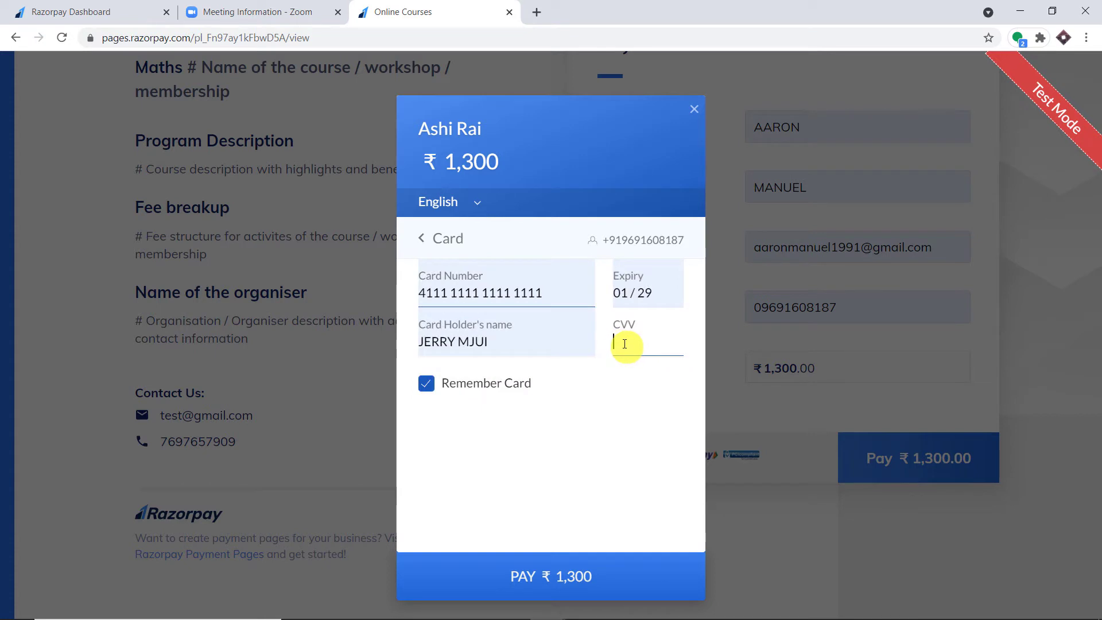
type("12")
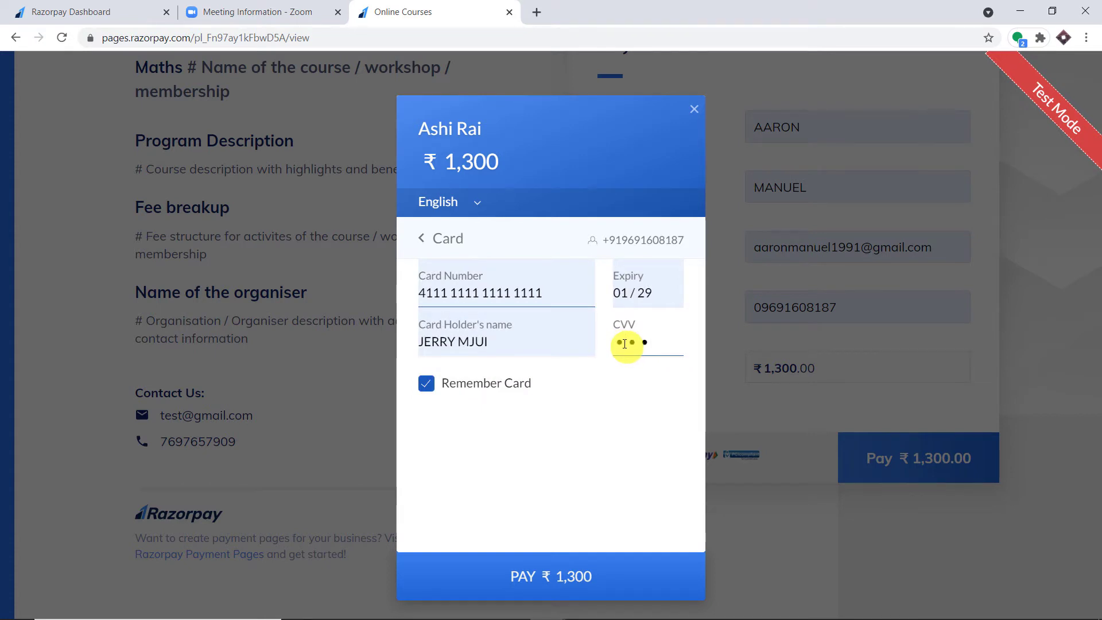
left_click(563, 579)
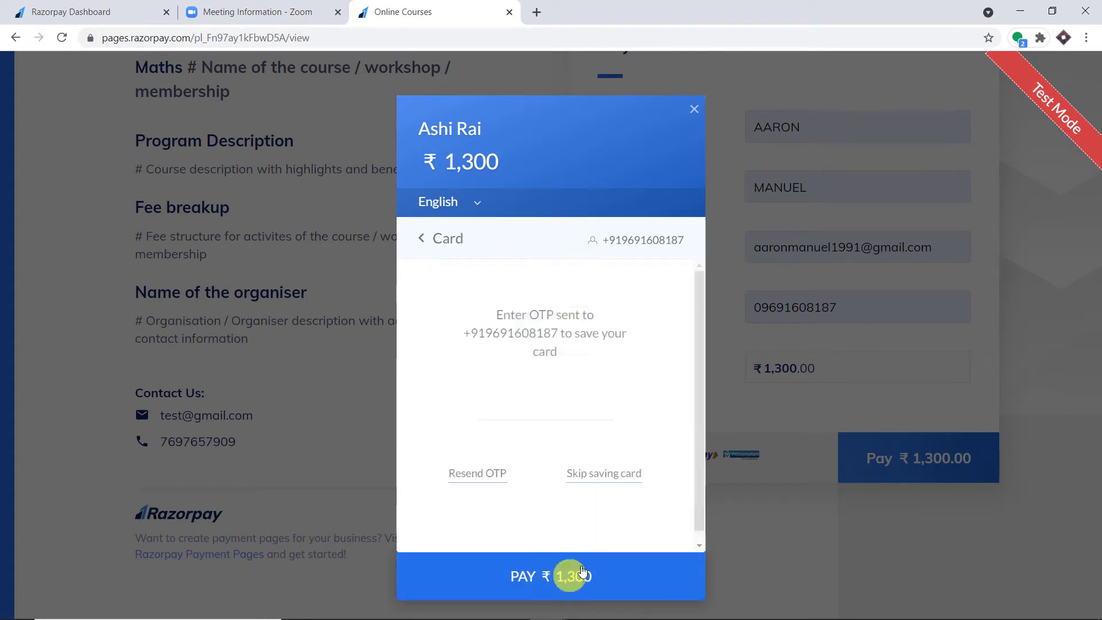
- Skip saving the card, mark the demo bank payment Success, and return to the Zoom meeting page
left_click(598, 472)
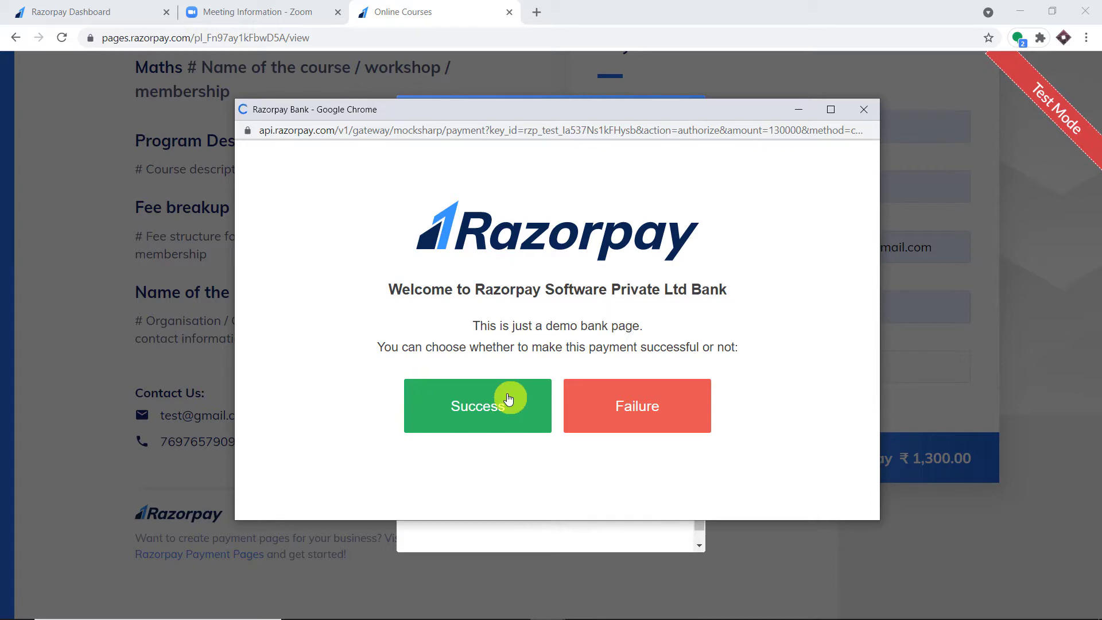
left_click(508, 398)
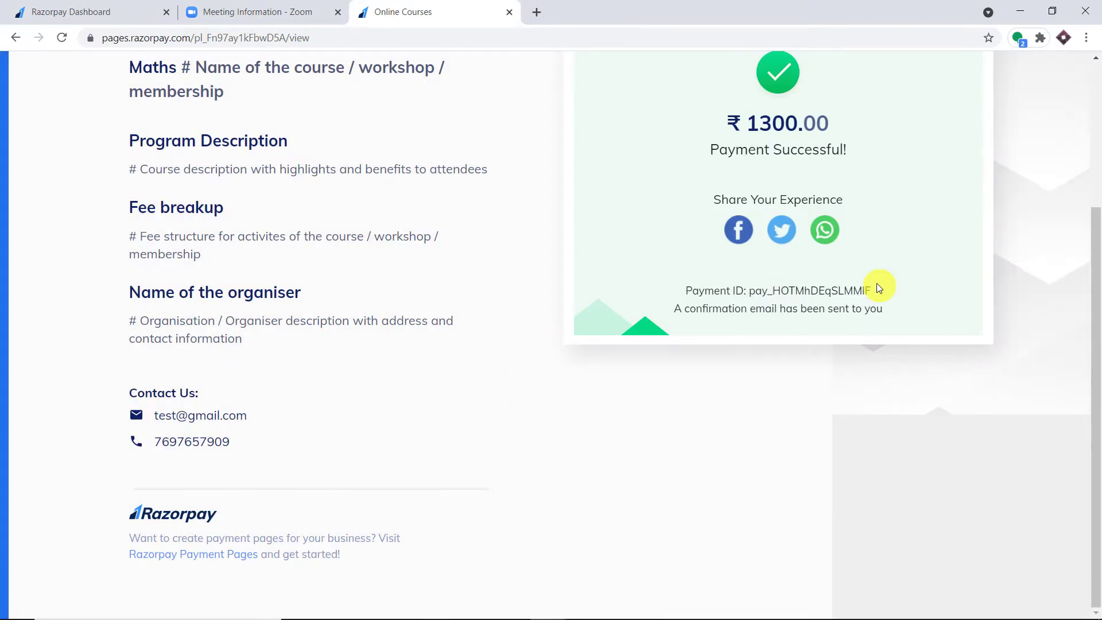
scroll(876, 284, "up", 2)
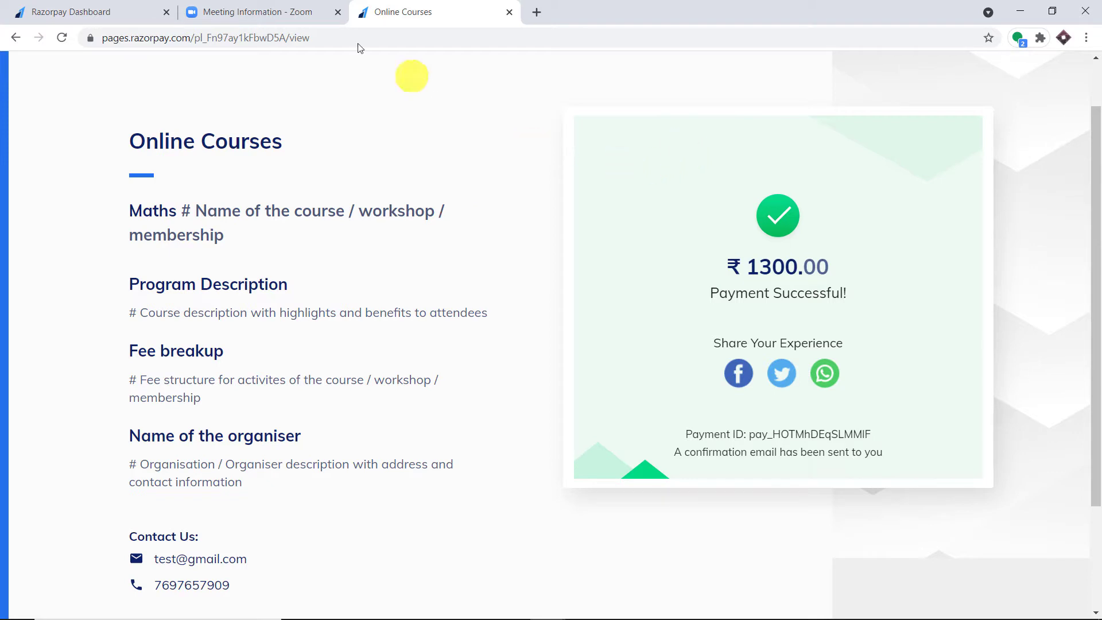
left_click(313, 11)
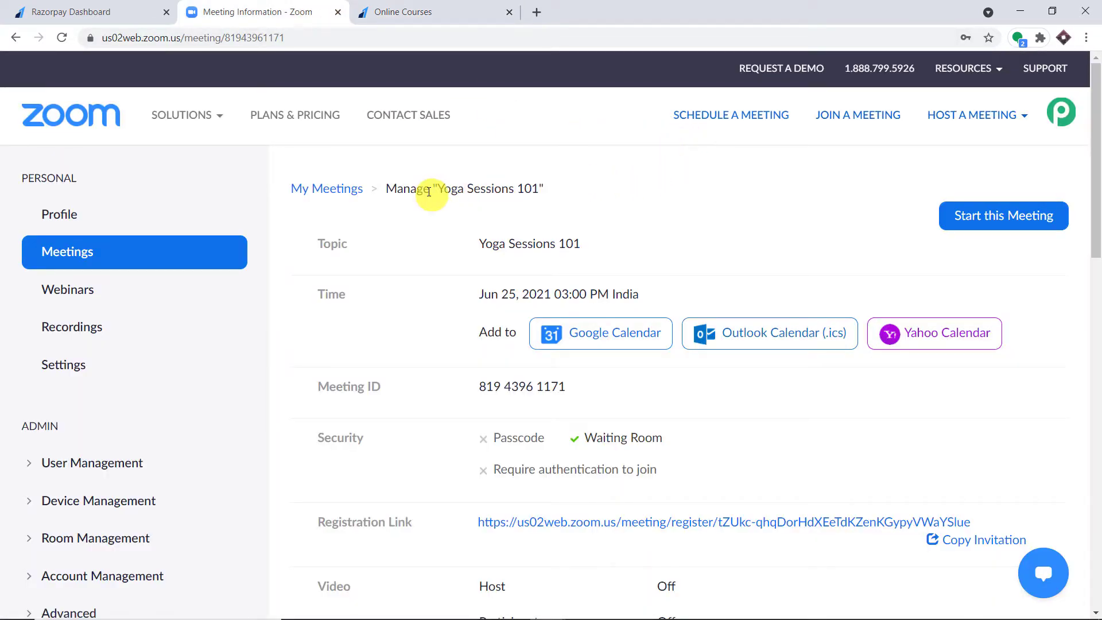
- View Yoga Sessions 101's registrants, reload, and reopen the list showing both registrants
left_click_drag(436, 190, 548, 191)
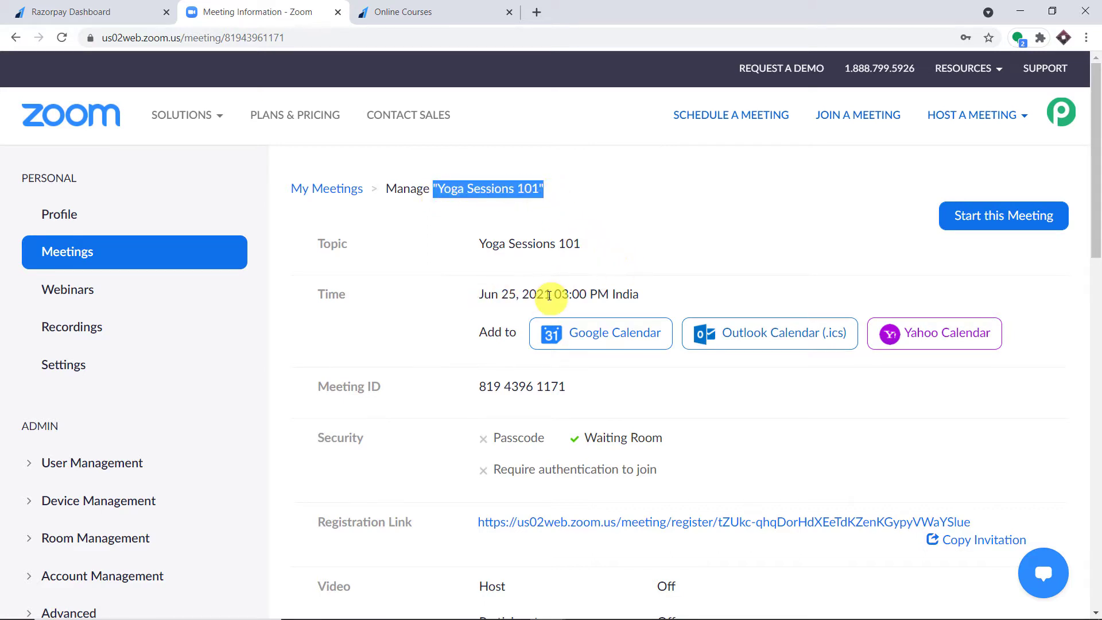
scroll(673, 230, "down", 10)
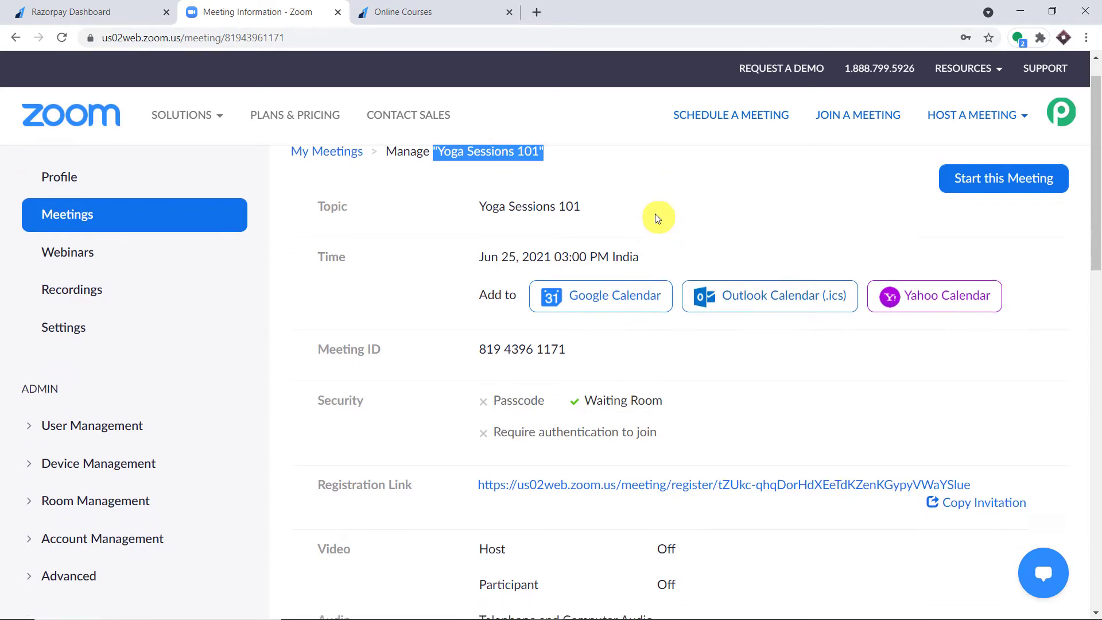
scroll(655, 223, "down", 4)
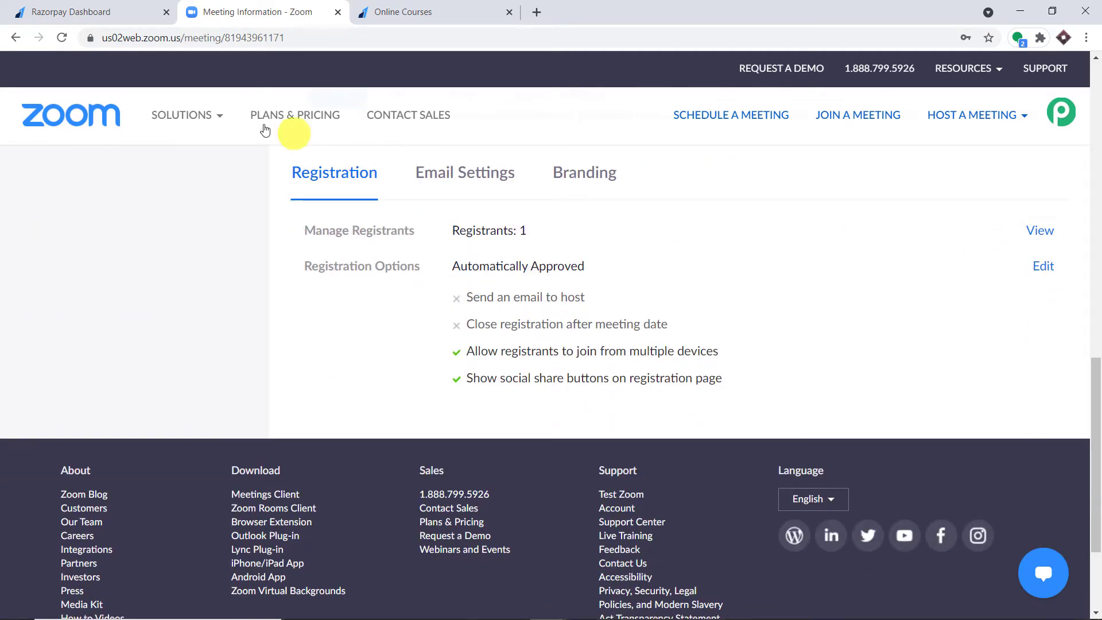
left_click(1051, 235)
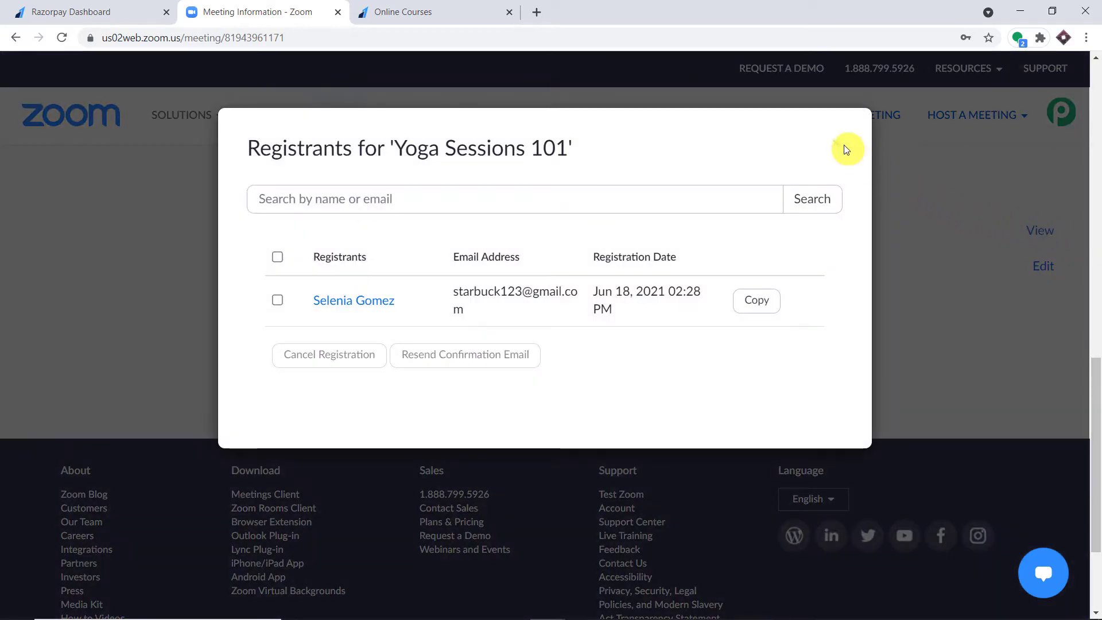
left_click(67, 40)
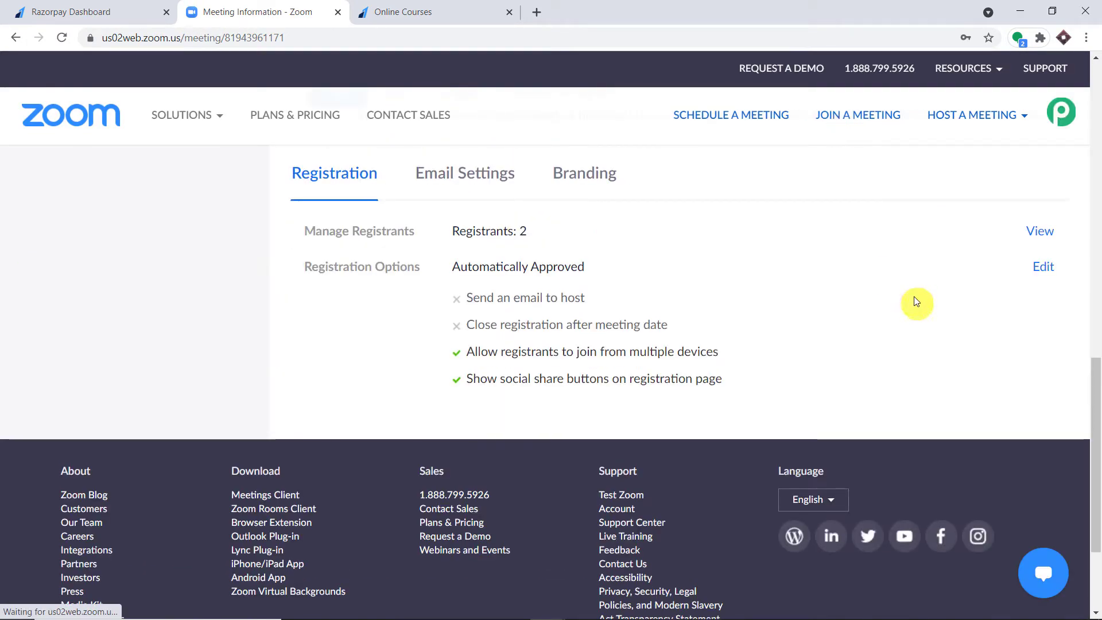
left_click(1051, 236)
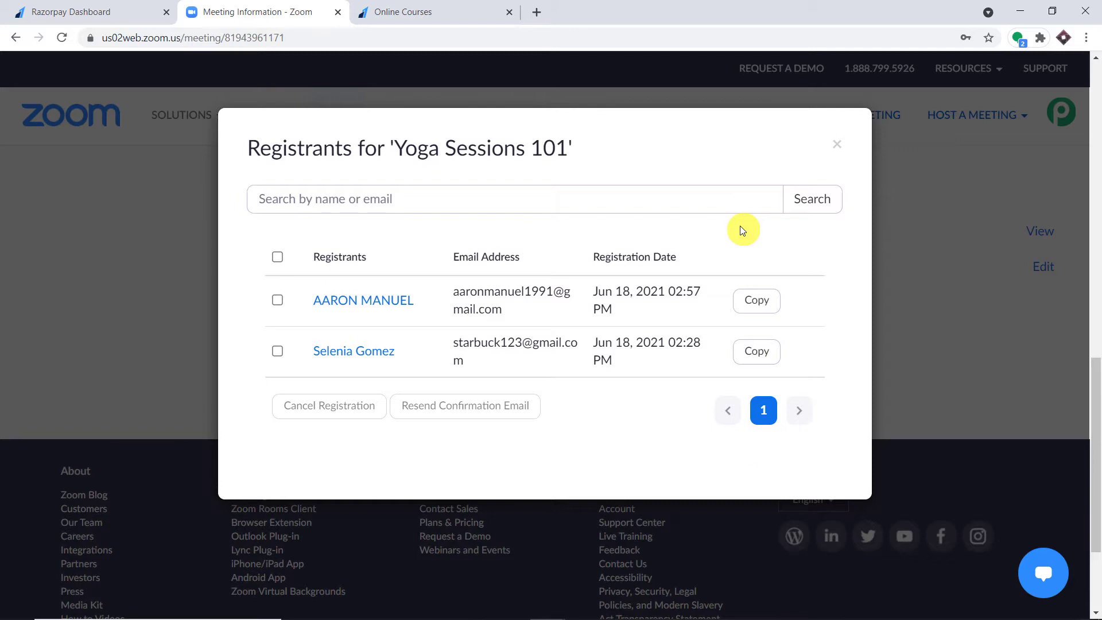
left_click(540, 15)
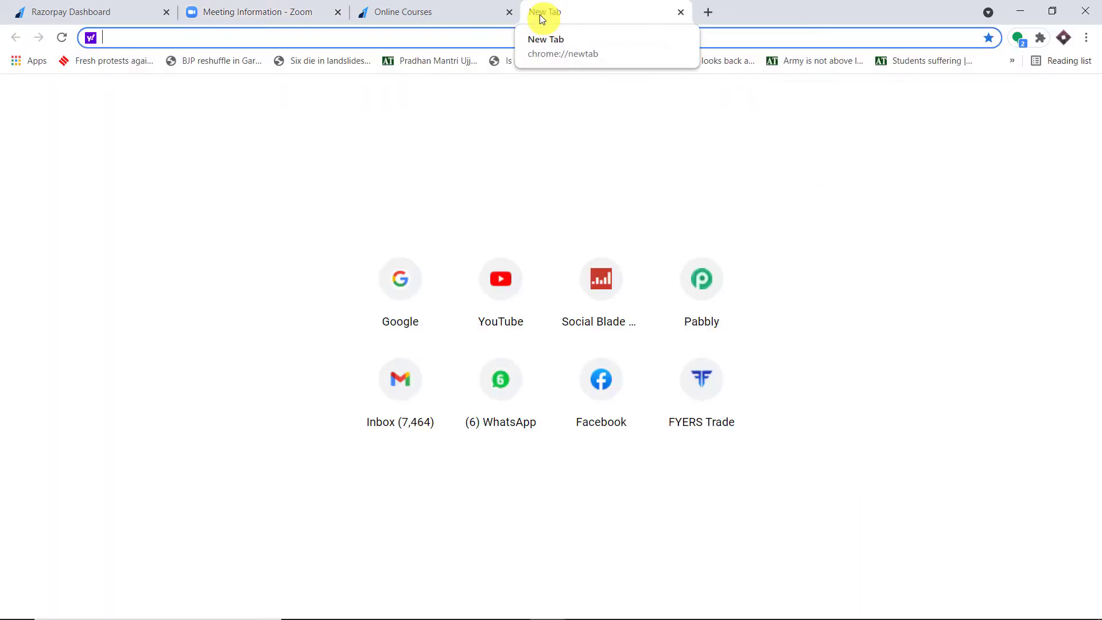
- Go to pabbly.com, open the Pabbly Connect product page, and sign in to reach All Apps
type("pabbly.com")
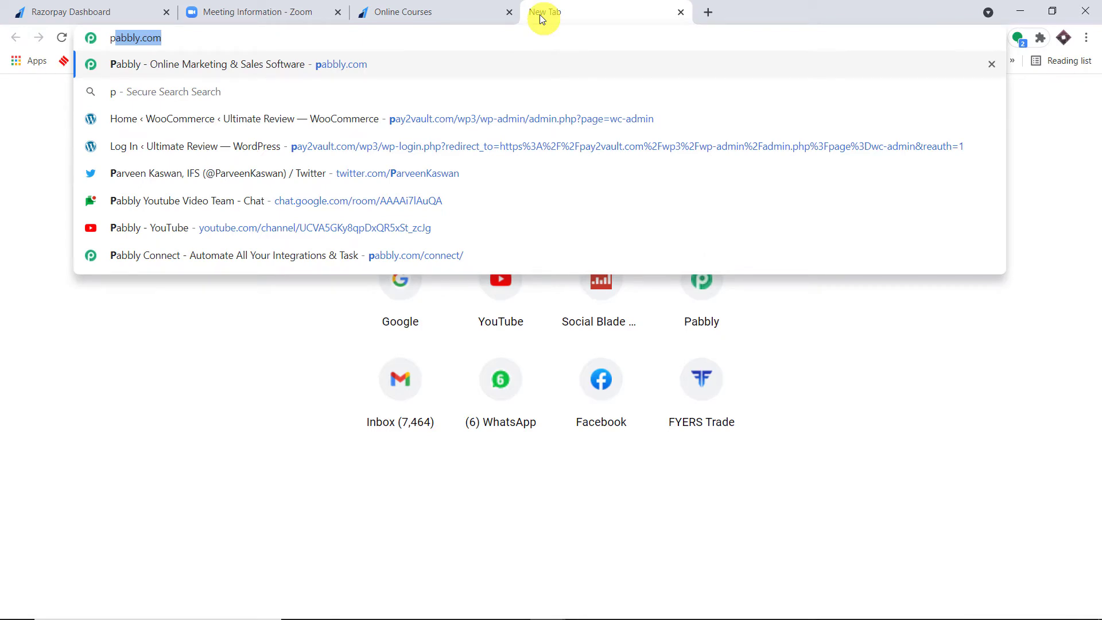
key("Return")
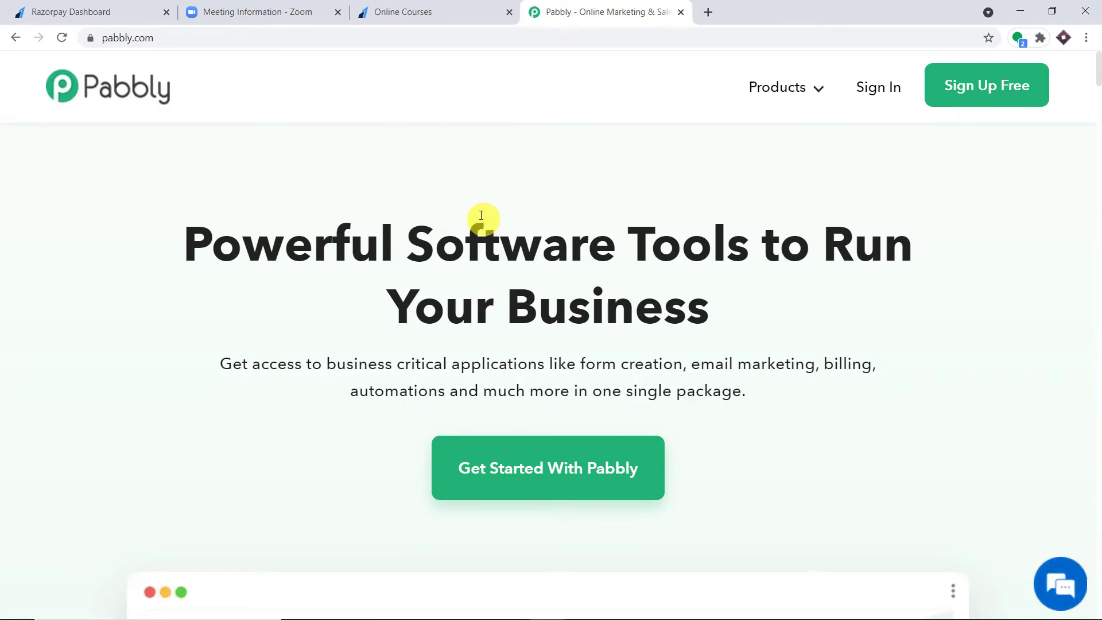
mouse_move(792, 80)
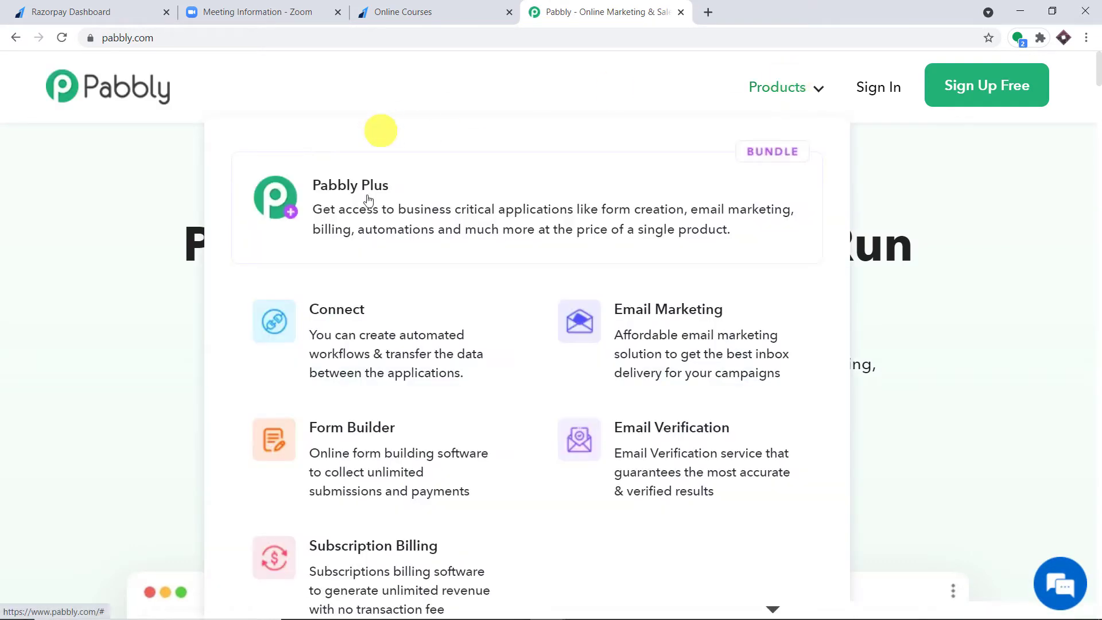
left_click(373, 317)
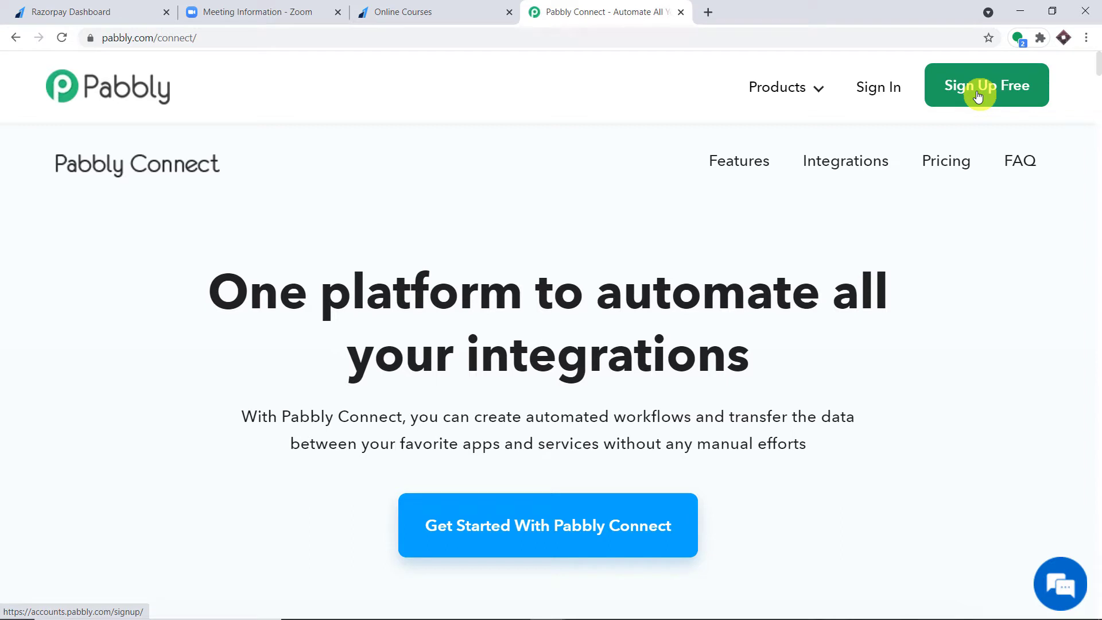
left_click(885, 94)
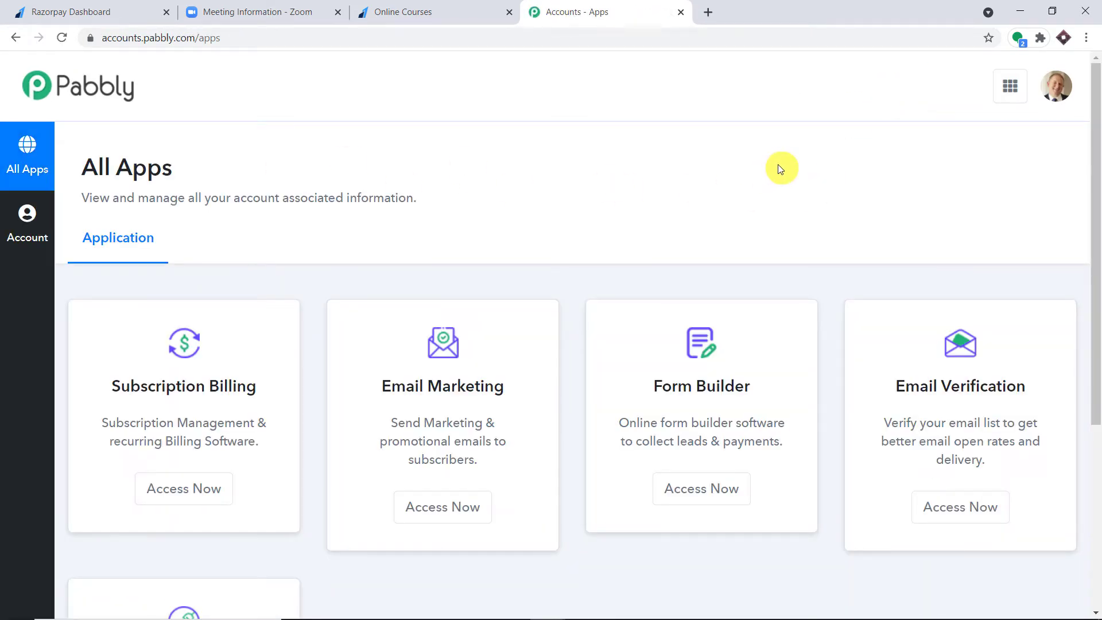
- Open Pabbly Connect from All Apps and create a workflow named 'Razorpay to Zoom'
scroll(734, 179, "down", 5)
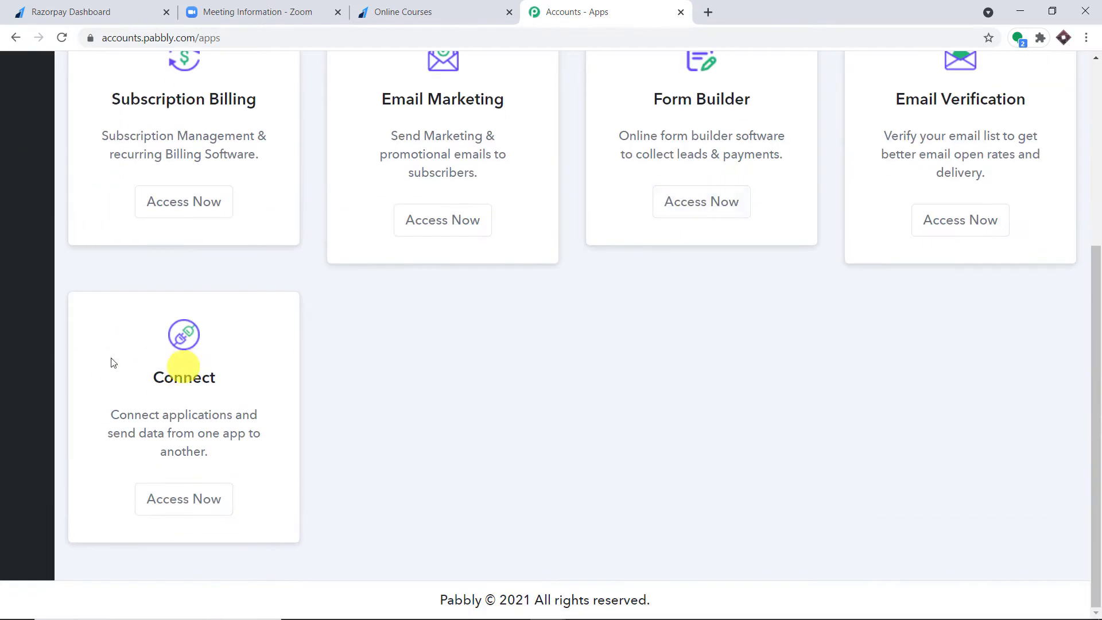
left_click(200, 500)
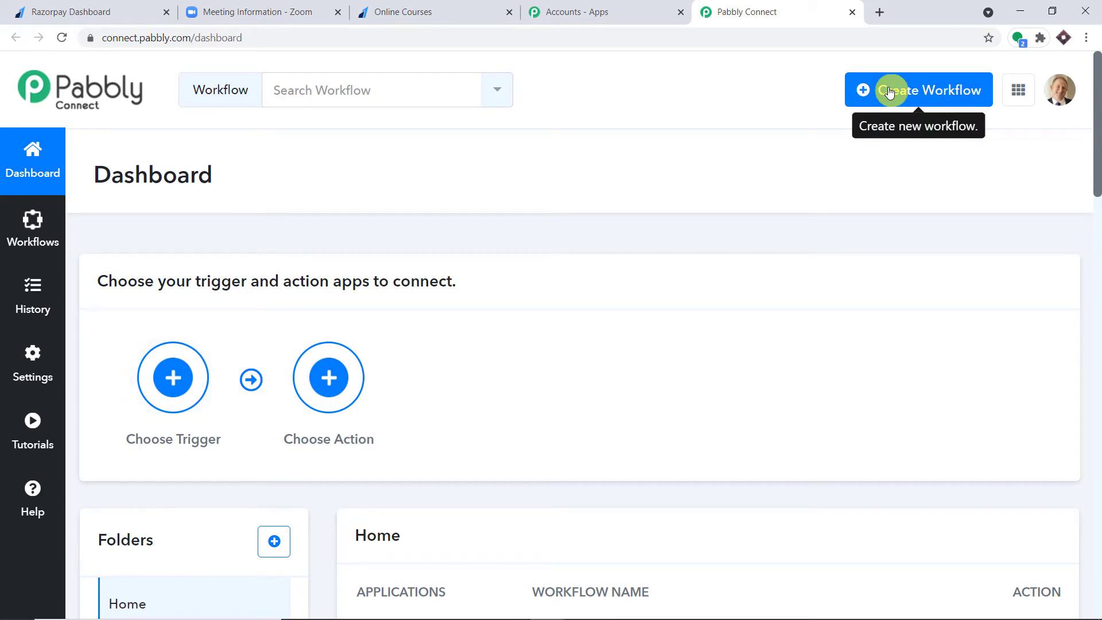
left_click(889, 92)
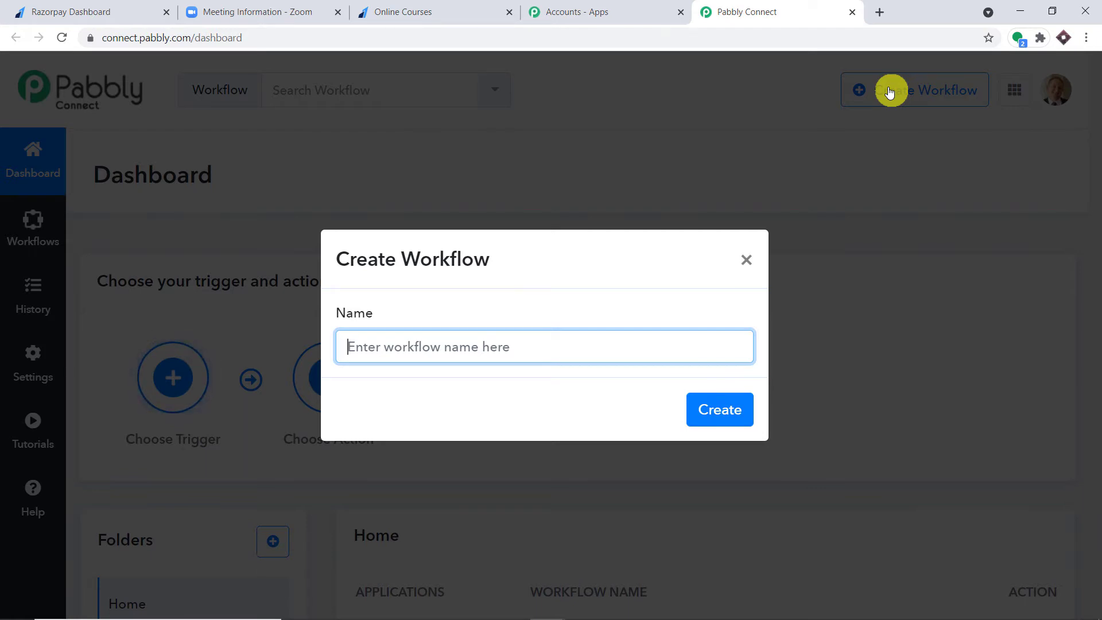
type("Razo")
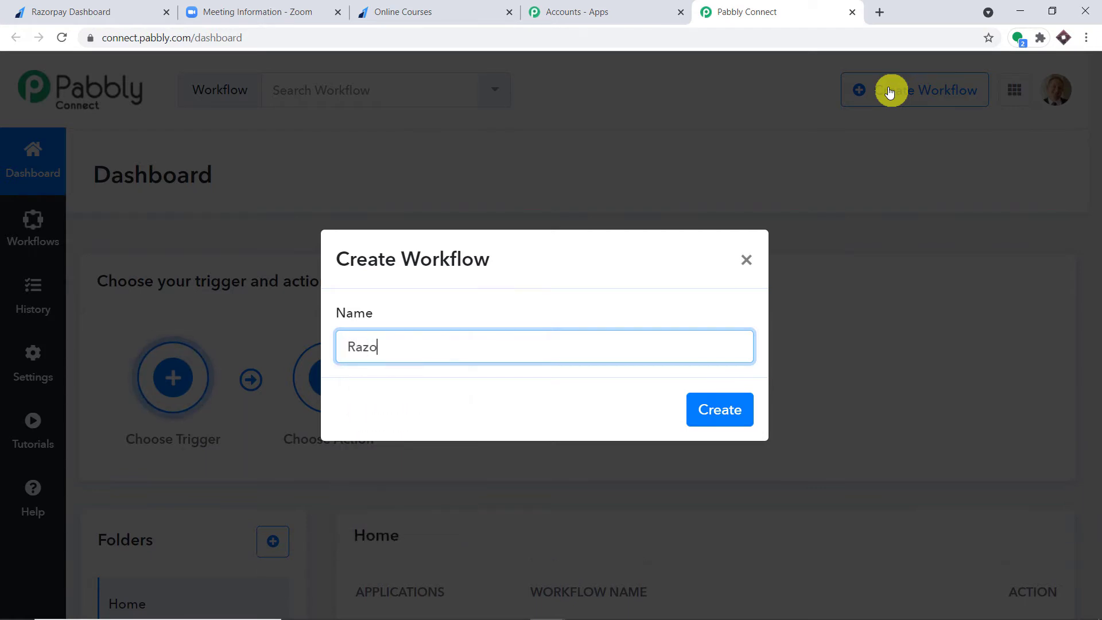
type("rpay t")
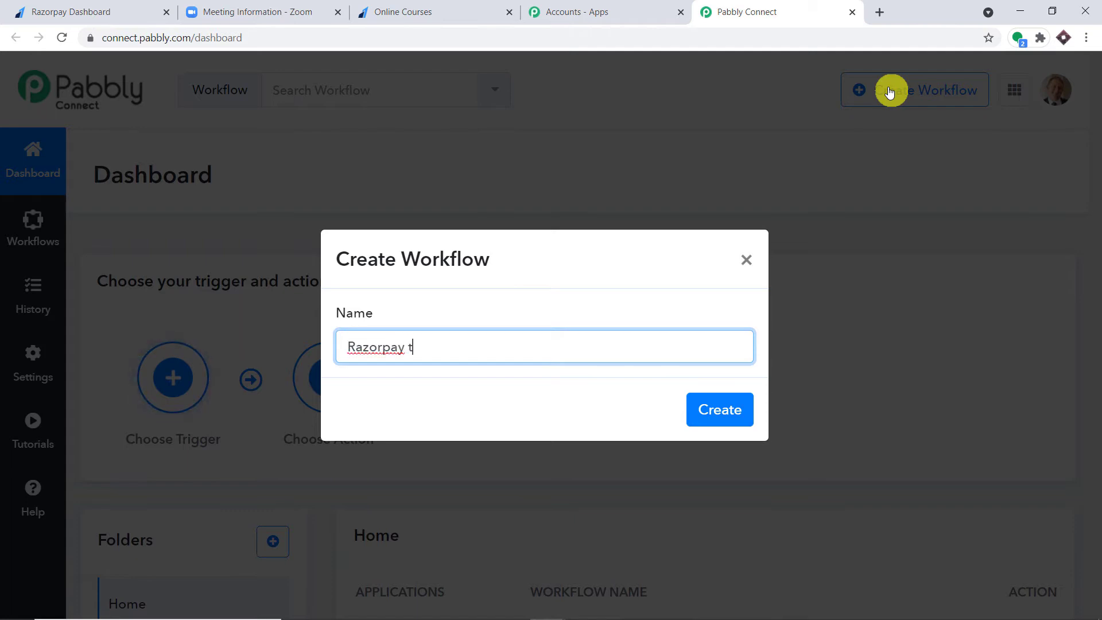
type("o Zoom")
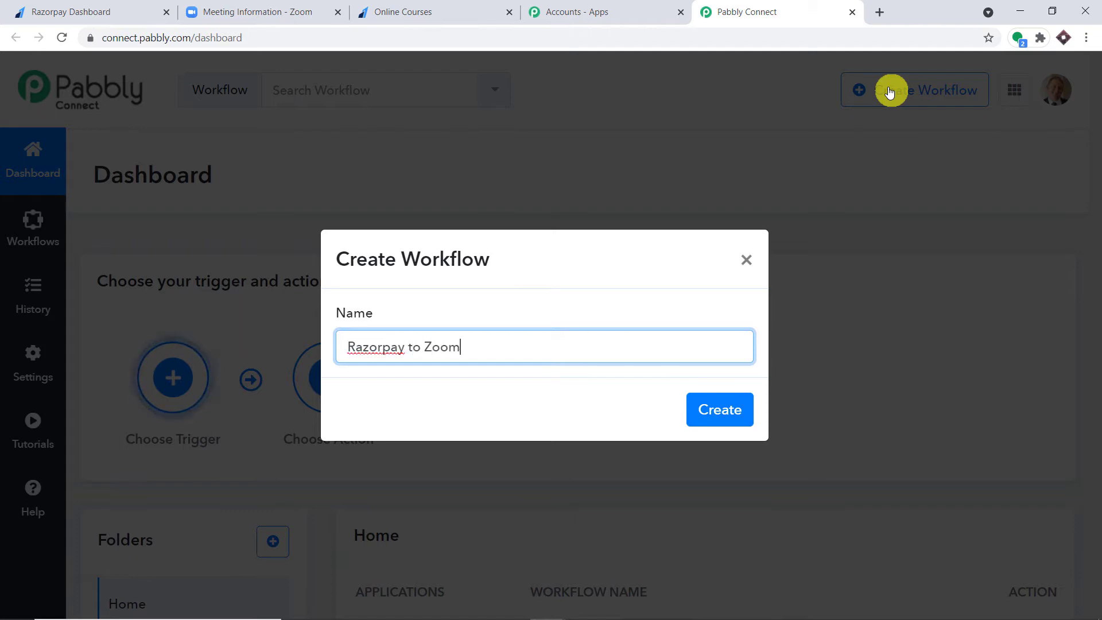
left_click(716, 410)
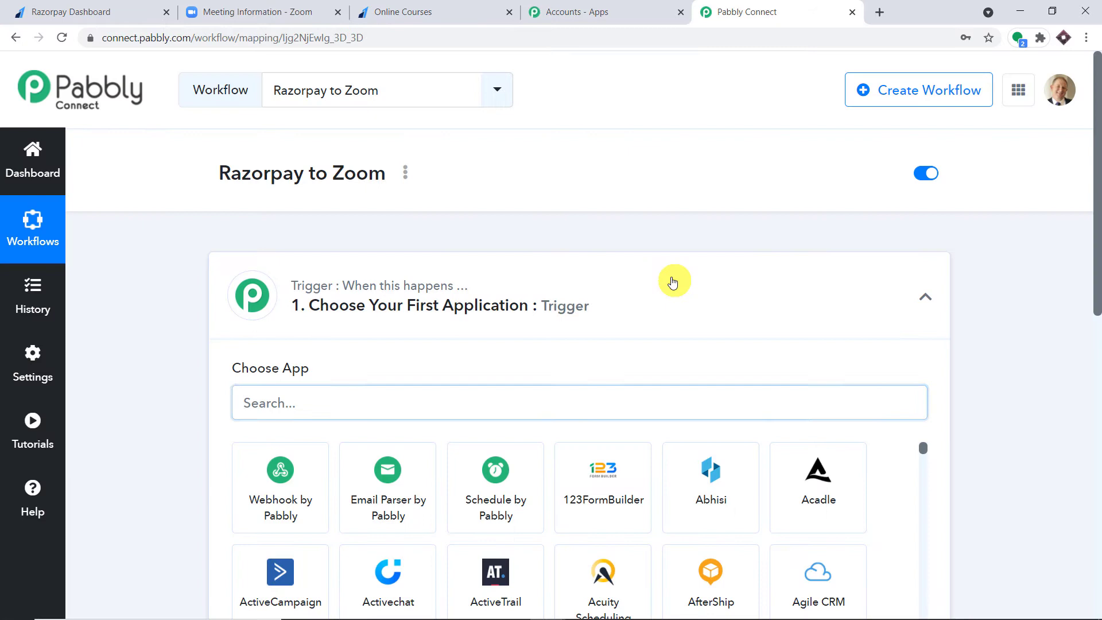
- Collapse the empty trigger card in the Razorpay to Zoom workflow editor
left_click(677, 279)
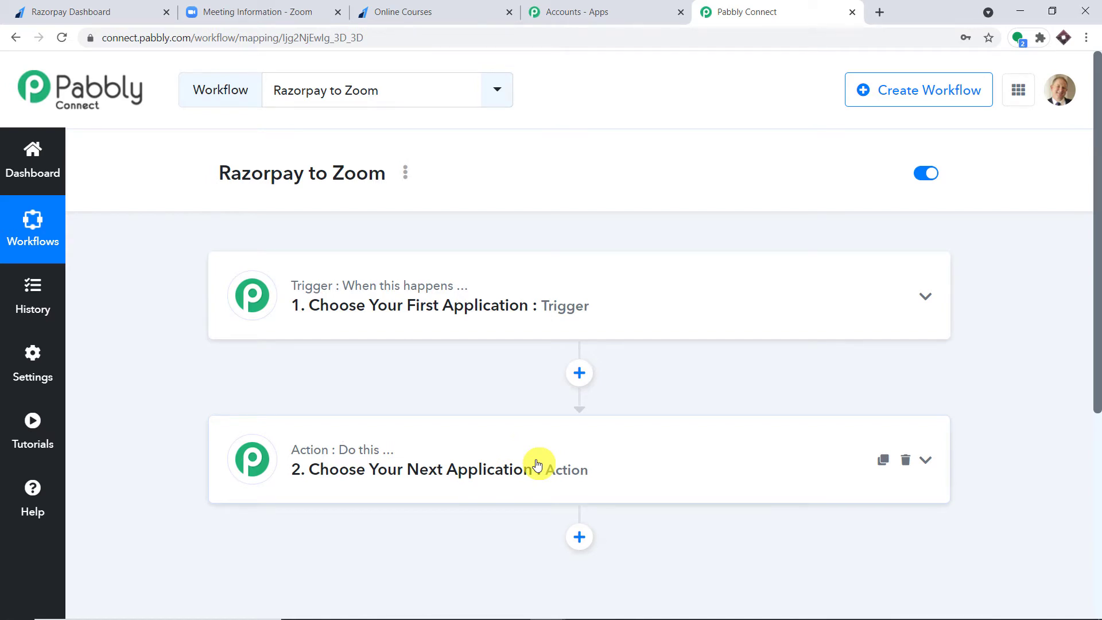
- Choose Razorpay as the trigger app with the Payment Captured event
left_click(474, 314)
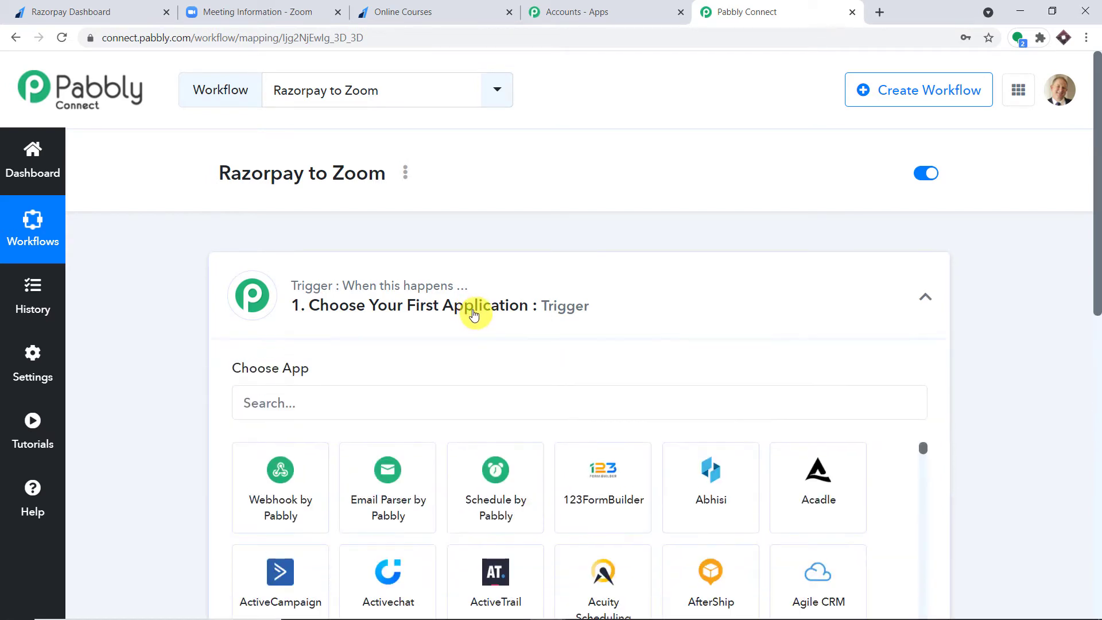
left_click(341, 409)
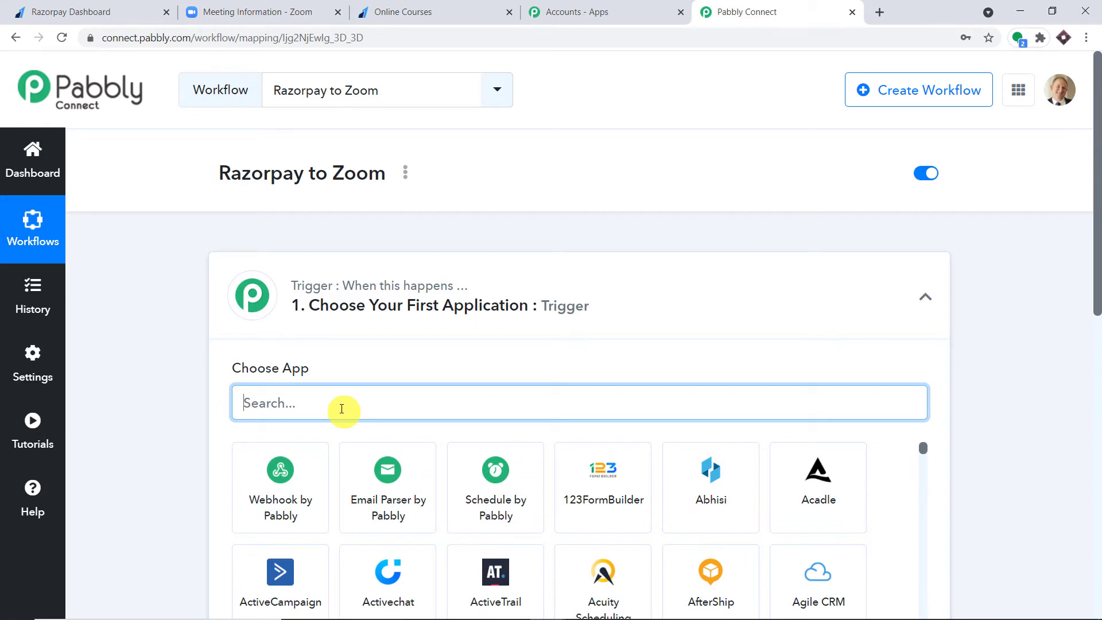
type("ra")
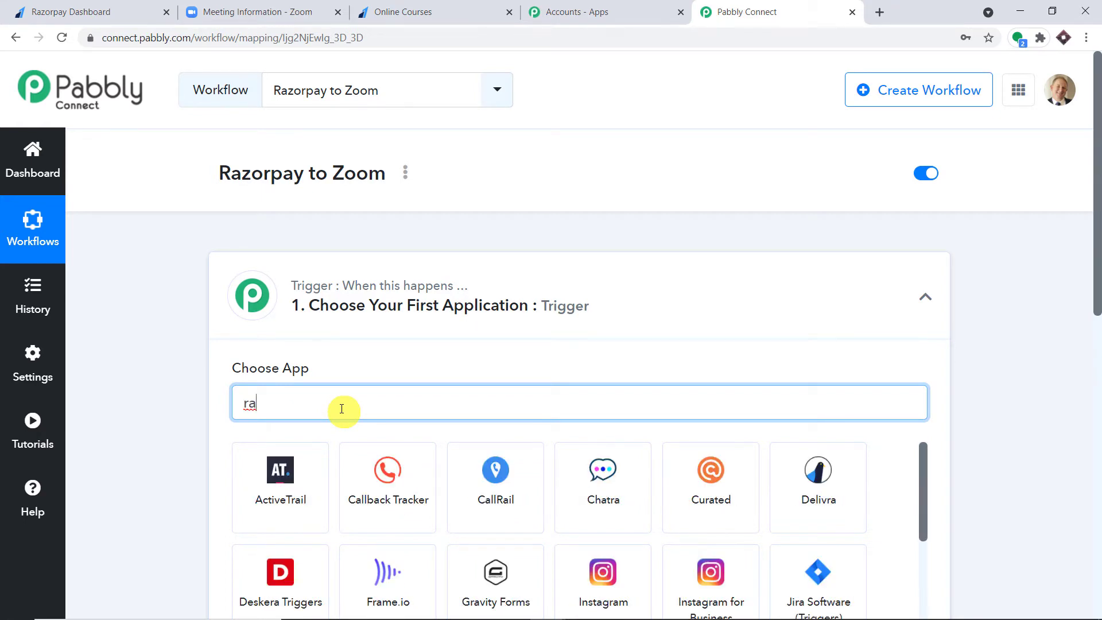
type("zor")
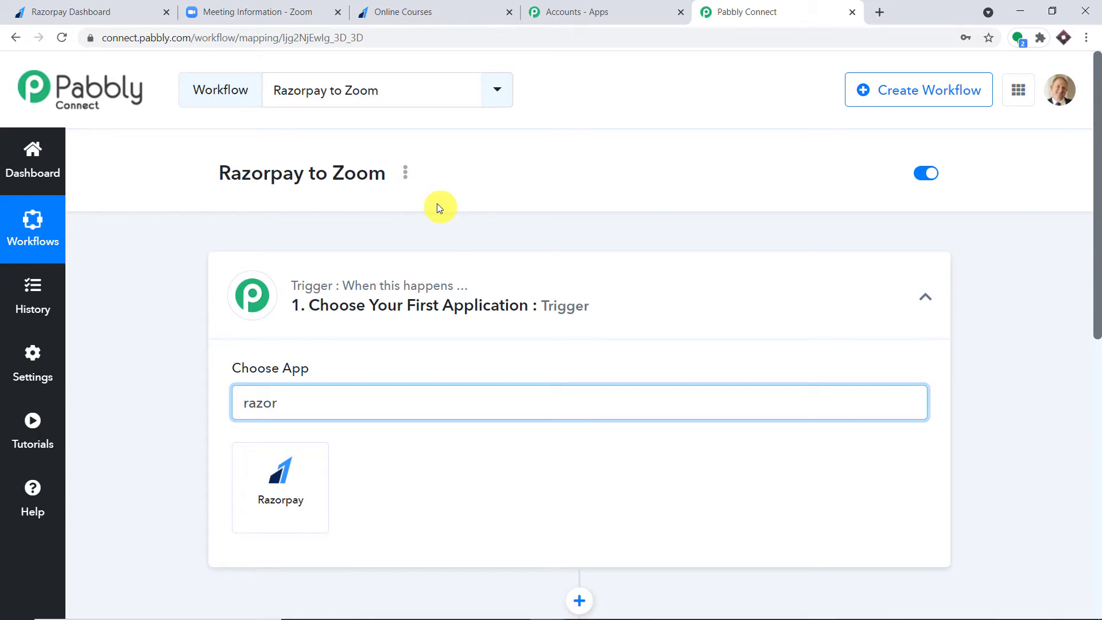
left_click(281, 476)
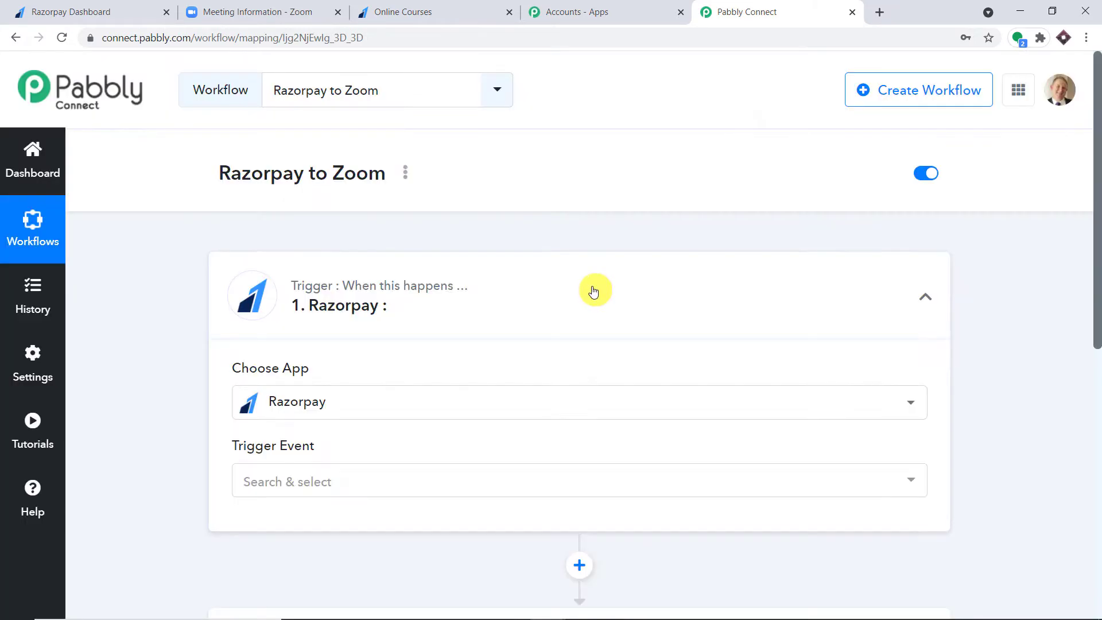
scroll(591, 290, "down", 4)
left_click(456, 266)
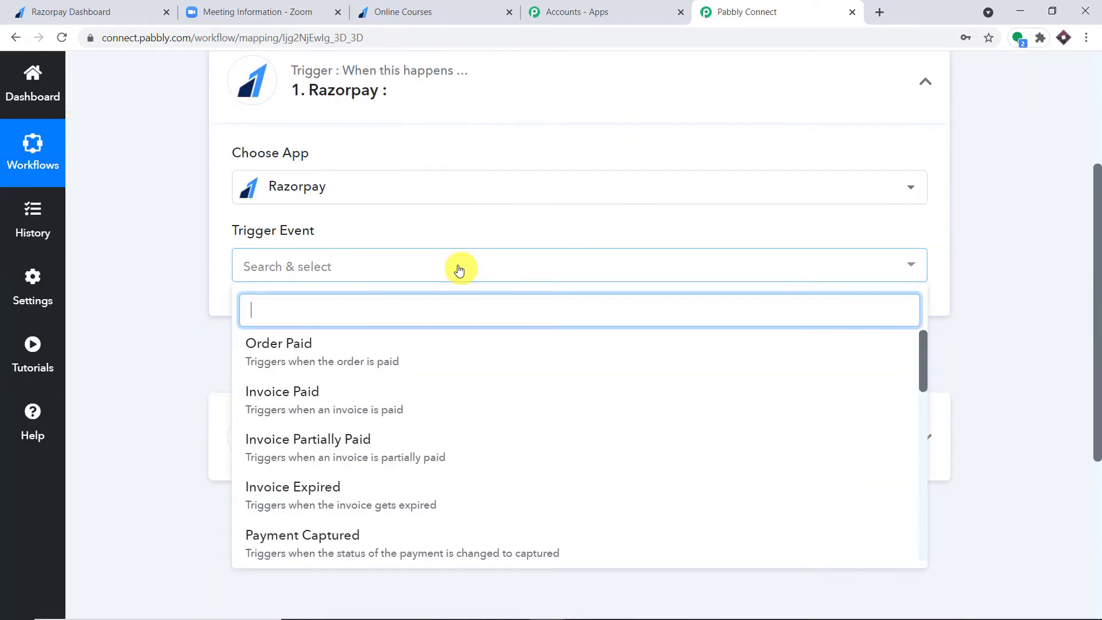
scroll(455, 367, "down", 1)
left_click(406, 470)
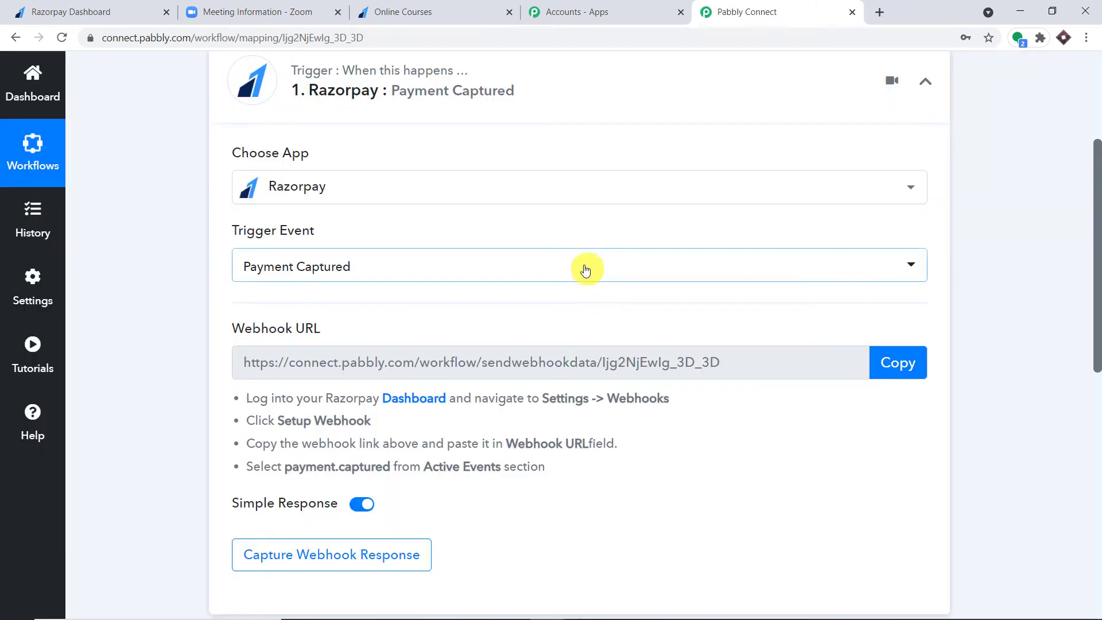
- Browse the other Razorpay trigger events, then briefly visit the Pabbly help forum and return
left_click(581, 269)
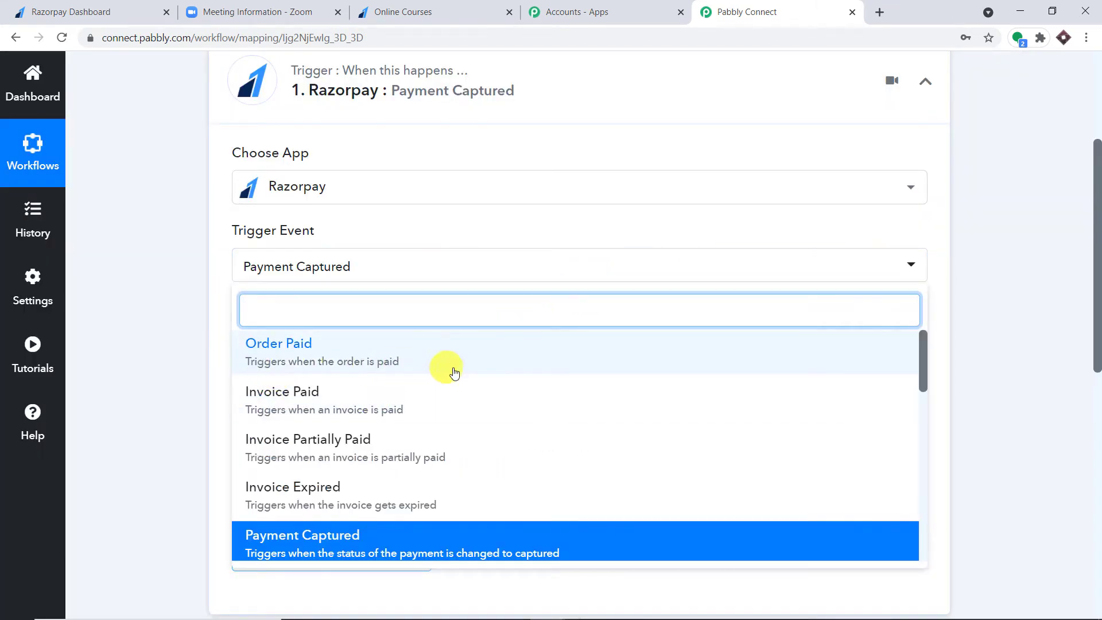
scroll(455, 389, "down", 3)
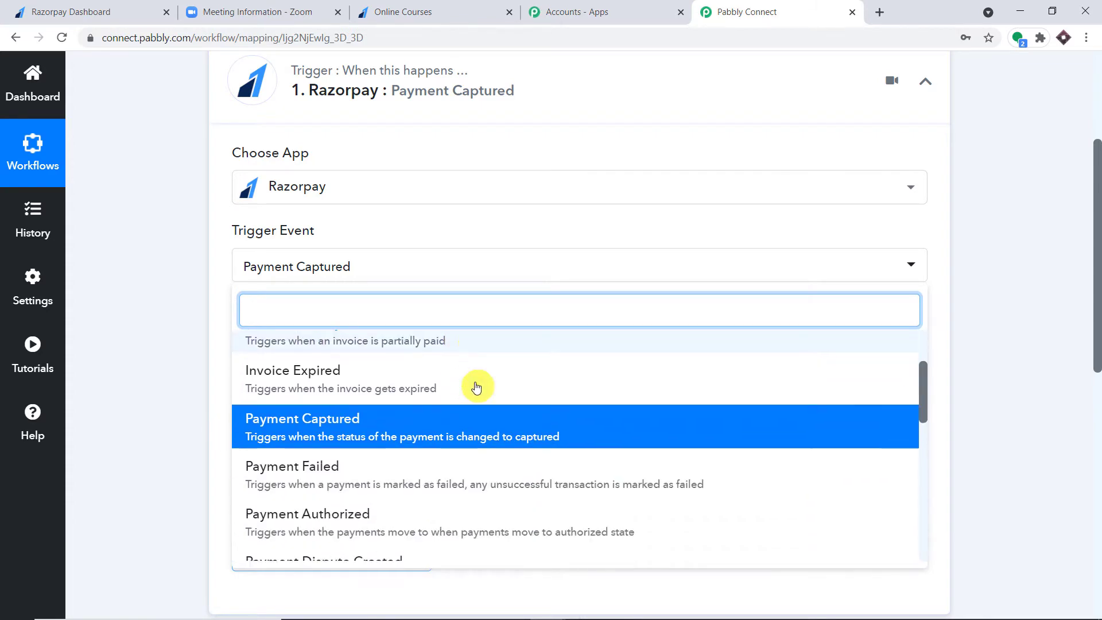
scroll(482, 394, "down", 9)
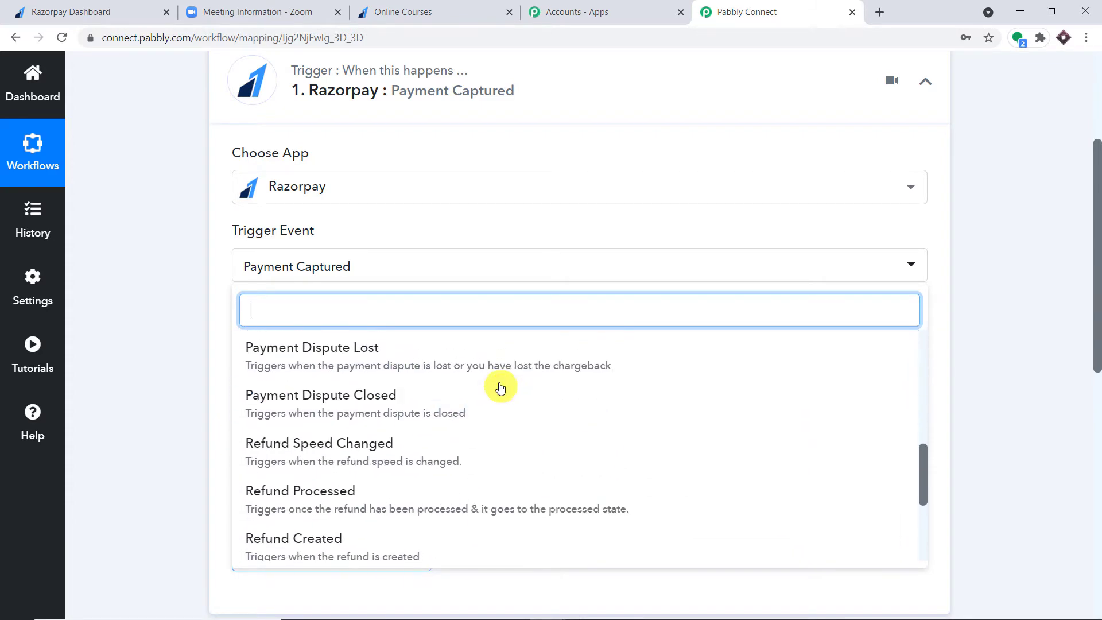
scroll(503, 398, "down", 1)
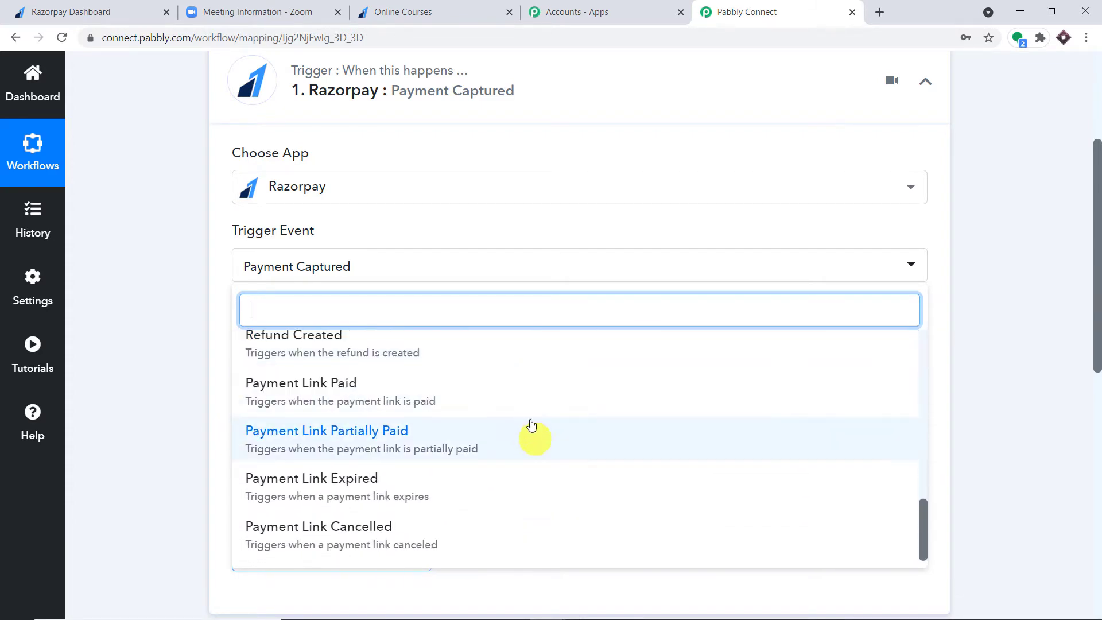
left_click(694, 231)
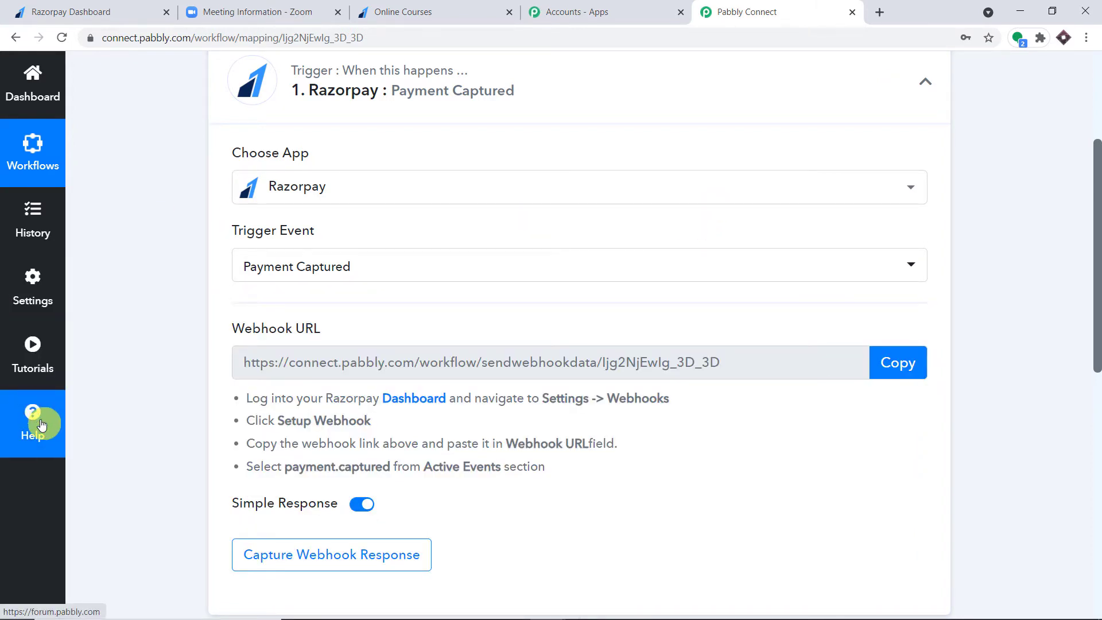
left_click(41, 424)
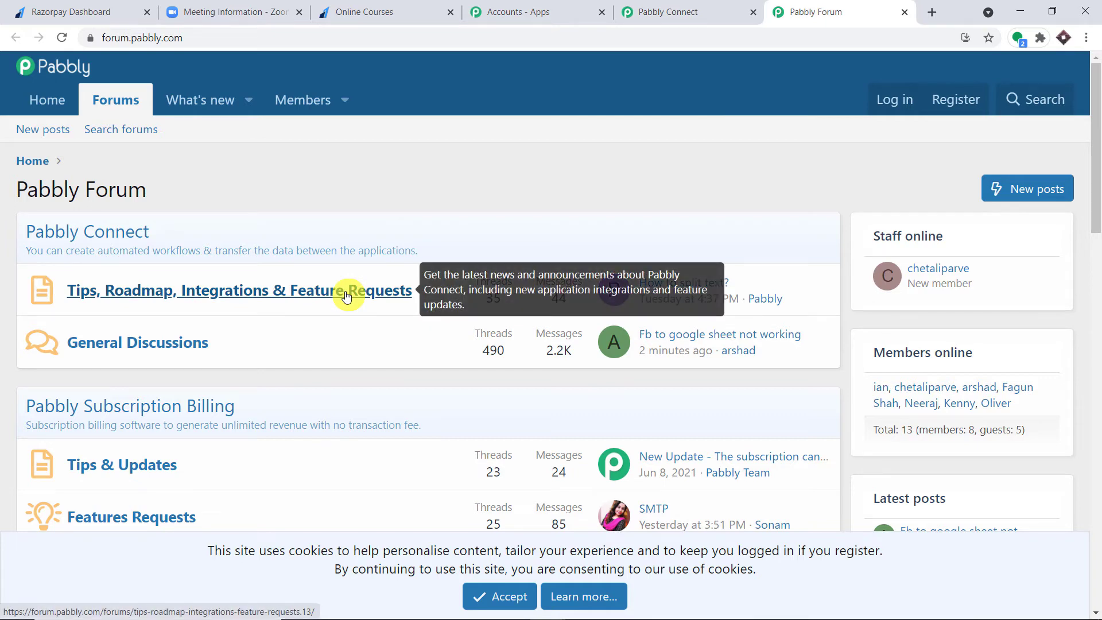
left_click(905, 12)
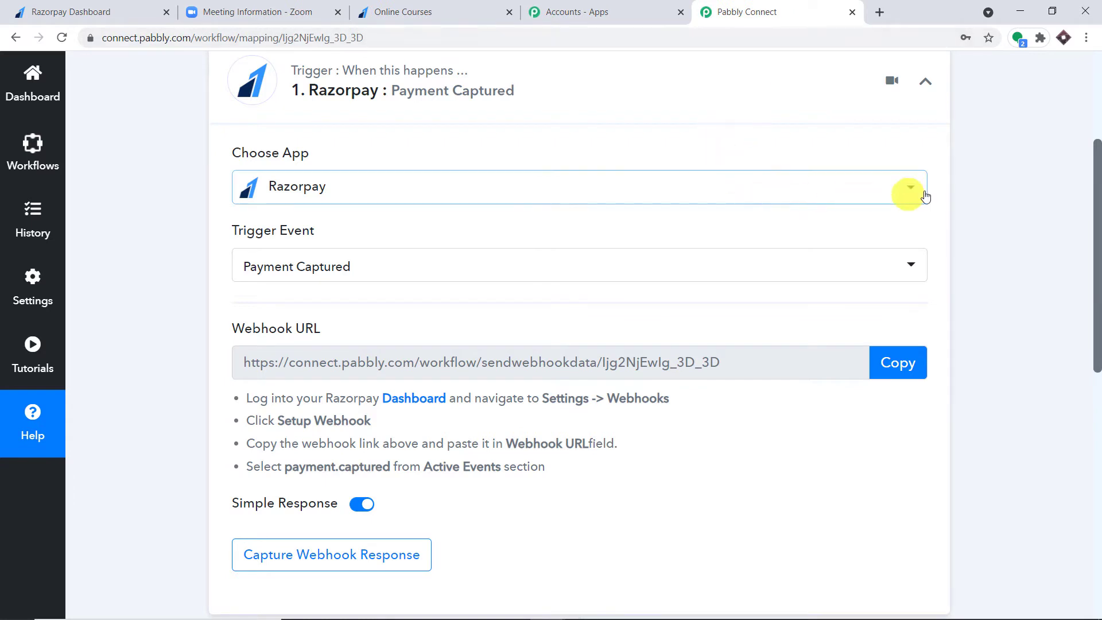
scroll(979, 185, "up", 1)
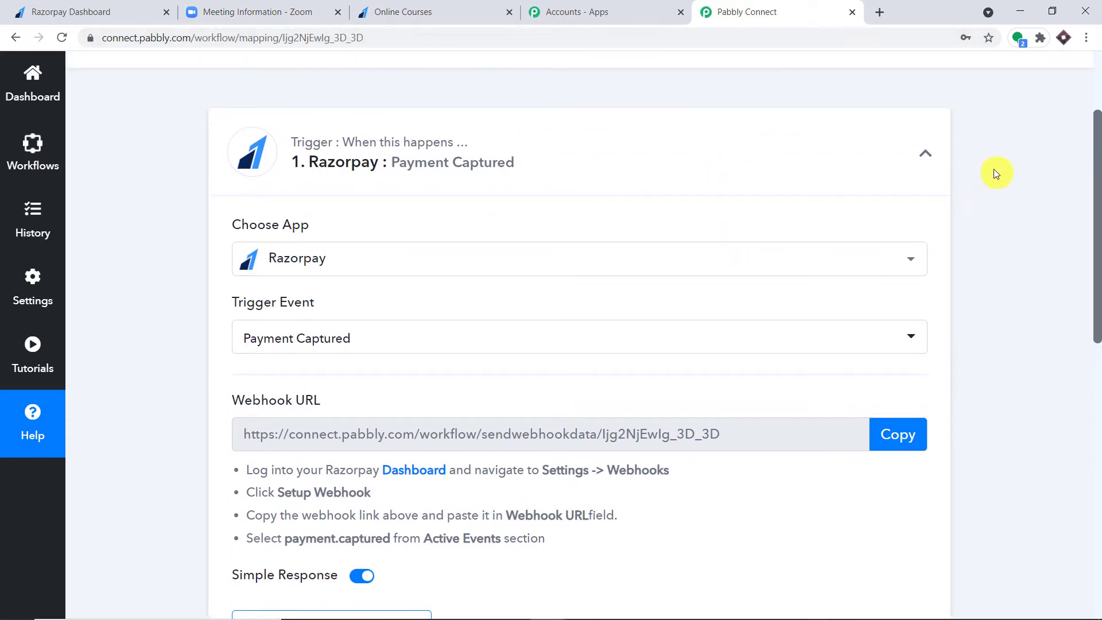
- In the Razorpay Dashboard webhook settings, start adding a new webhook
left_click(89, 11)
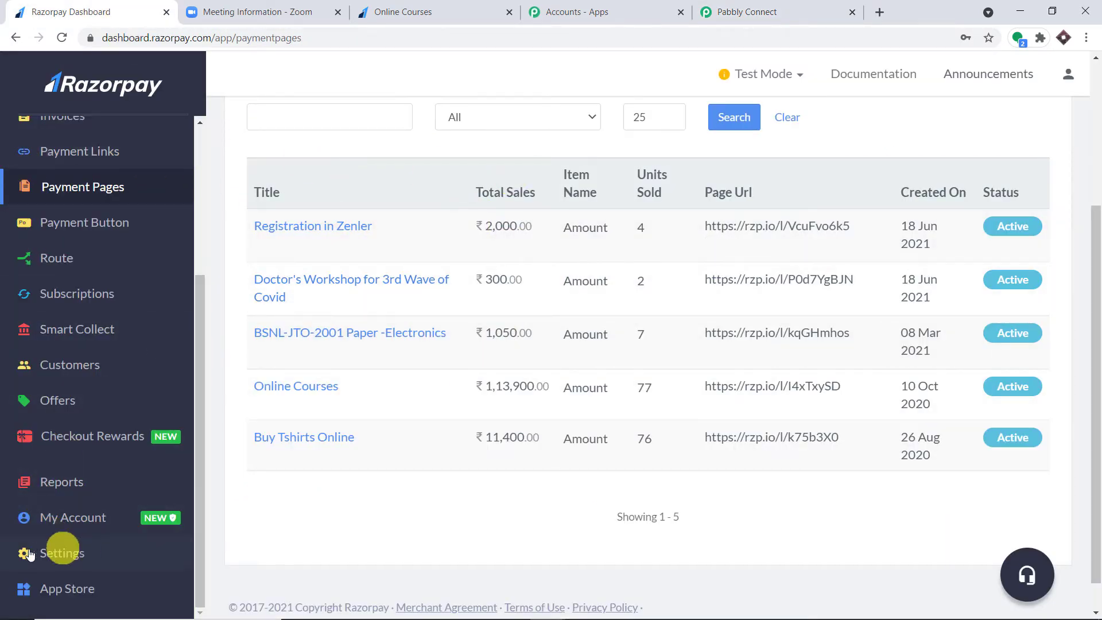
left_click(65, 555)
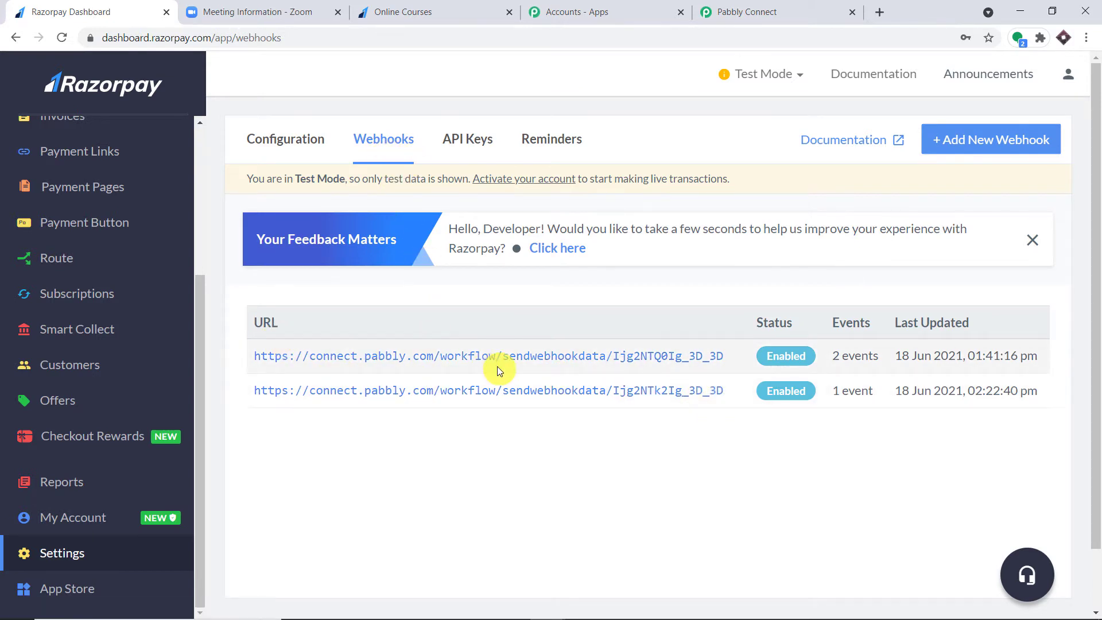
left_click(988, 147)
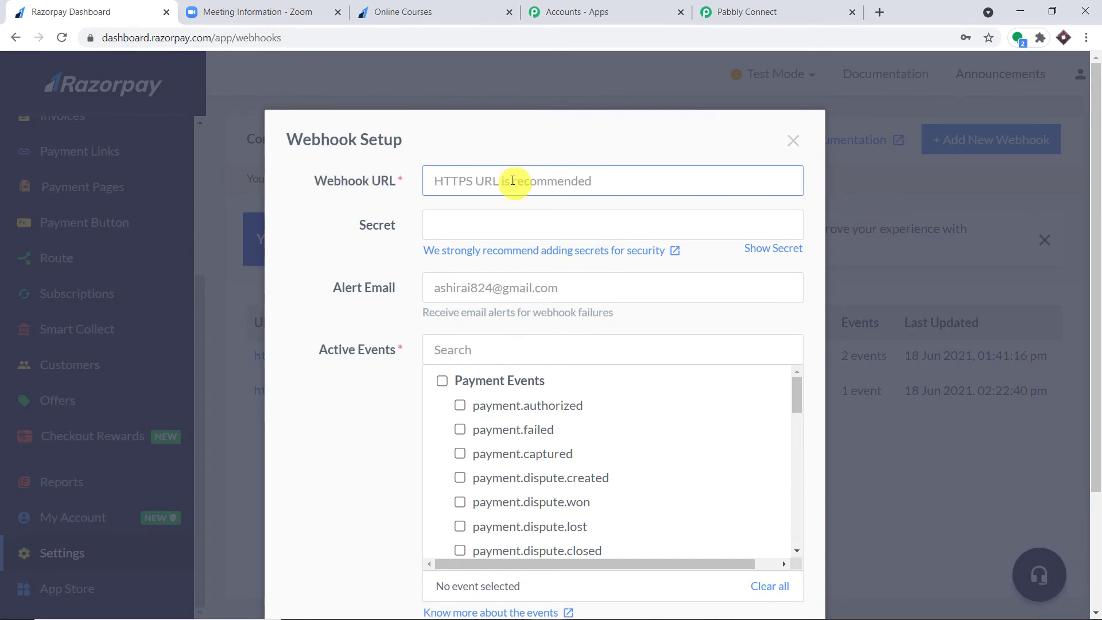
- Copy the Pabbly workflow's webhook URL and paste it into Razorpay's Webhook URL field
left_click(758, 12)
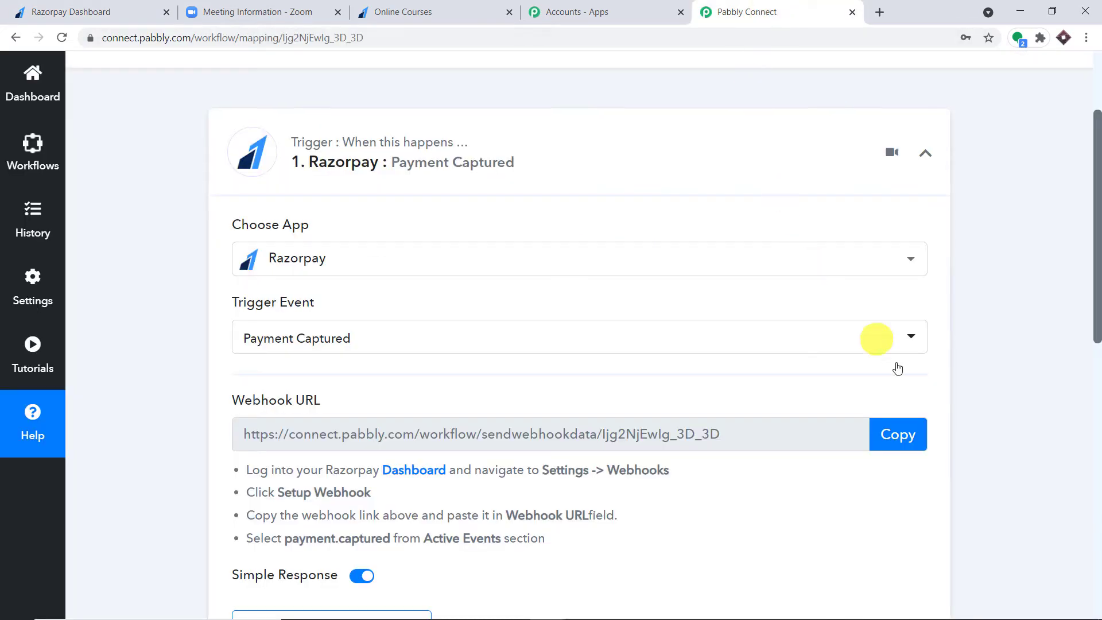
left_click(913, 439)
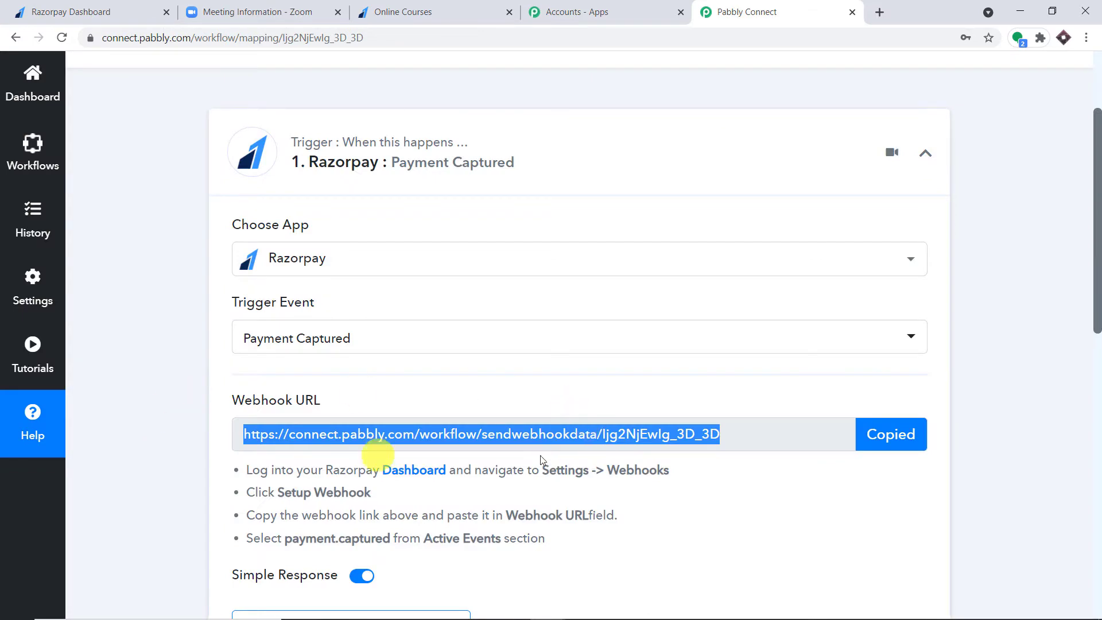
left_click(46, 10)
left_click(484, 180)
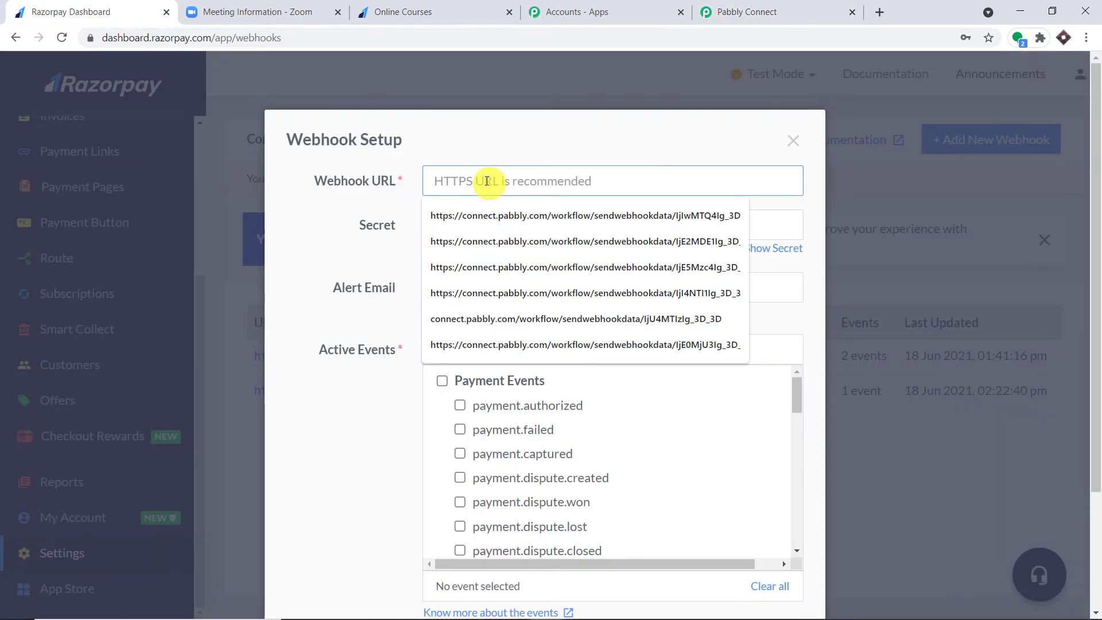
right_click(487, 183)
left_click(519, 293)
left_click(525, 135)
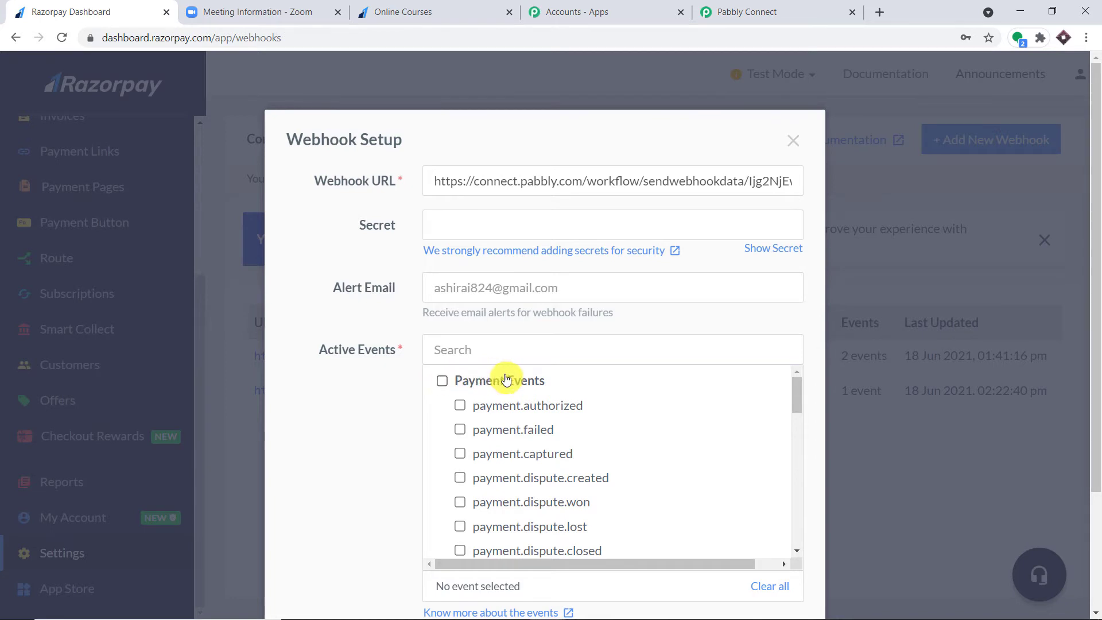
- Review the webhook's active events, save it, and return to Pabbly Connect
scroll(505, 390, "down", 1)
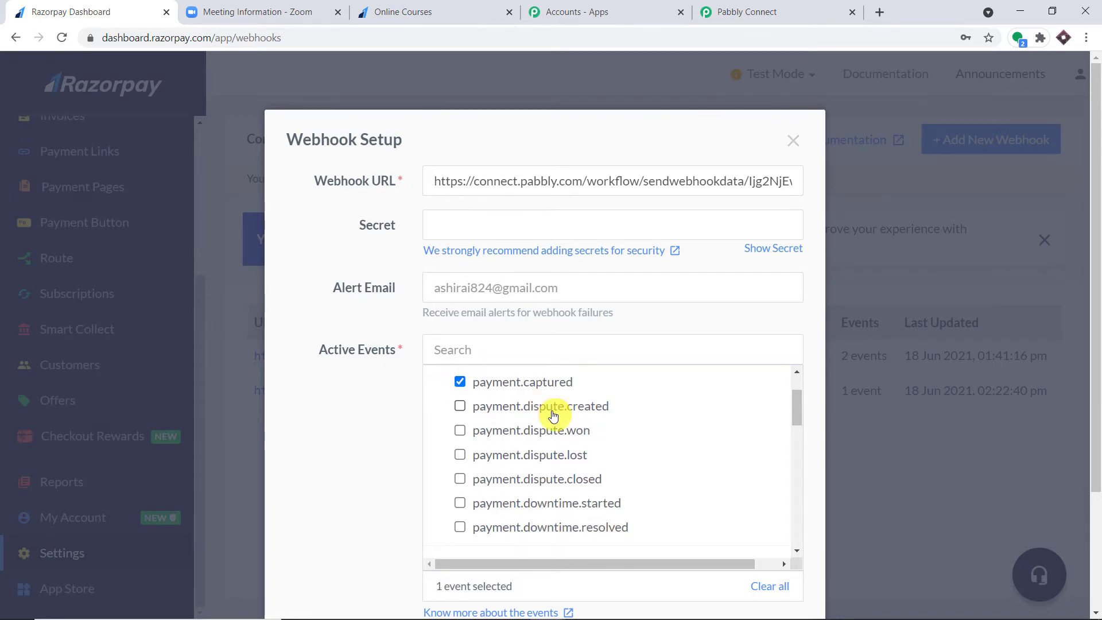
scroll(552, 415, "up", 1)
scroll(620, 476, "down", 4)
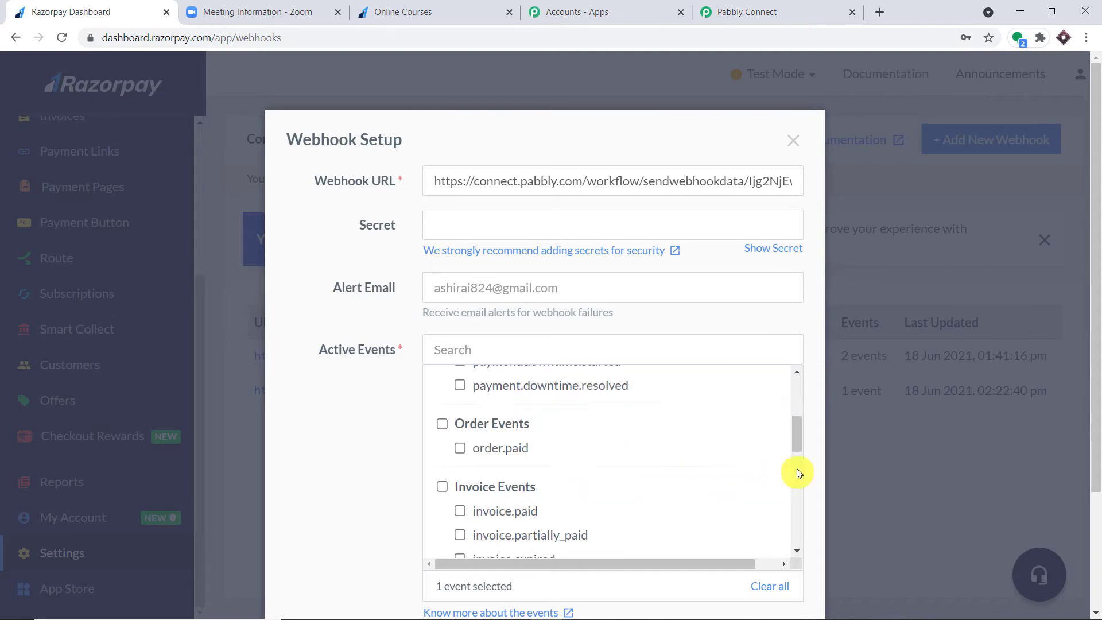
scroll(959, 441, "down", 3)
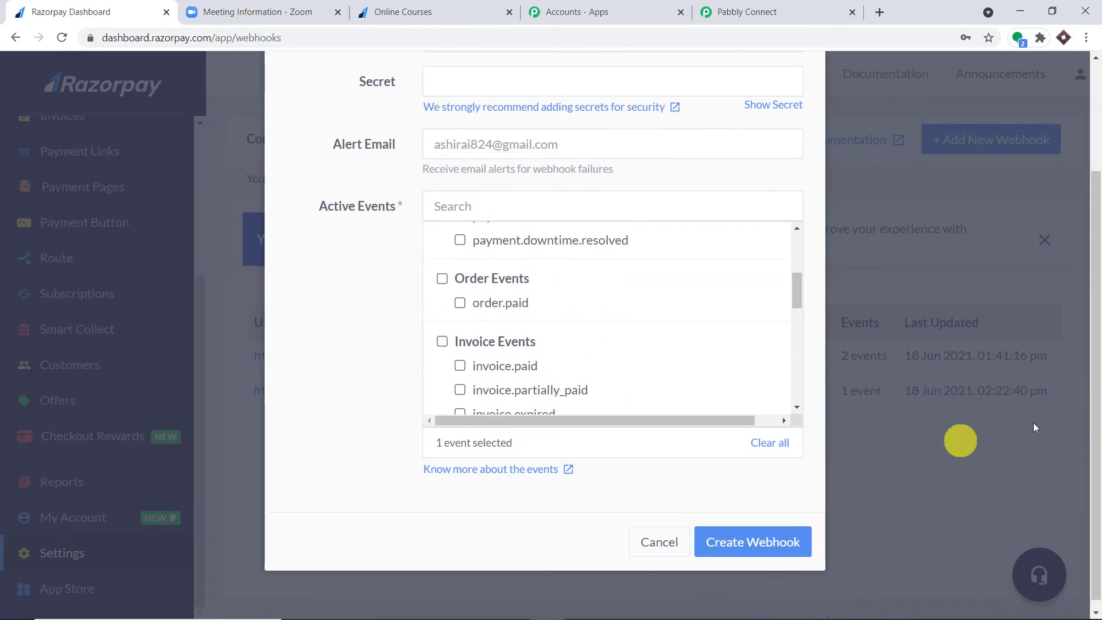
left_click(757, 527)
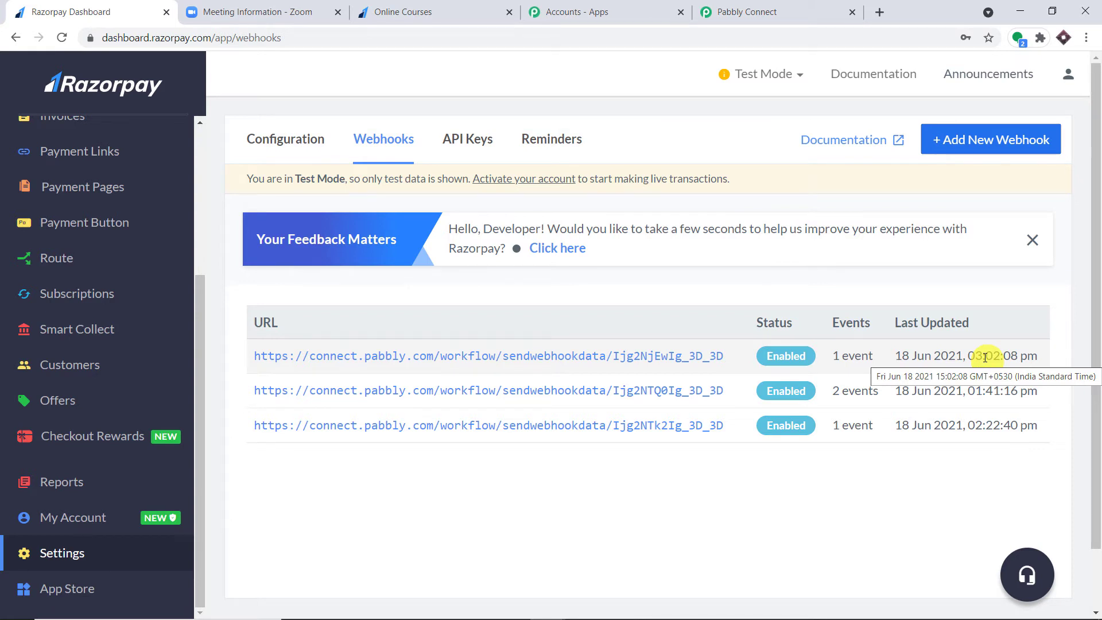
left_click(758, 11)
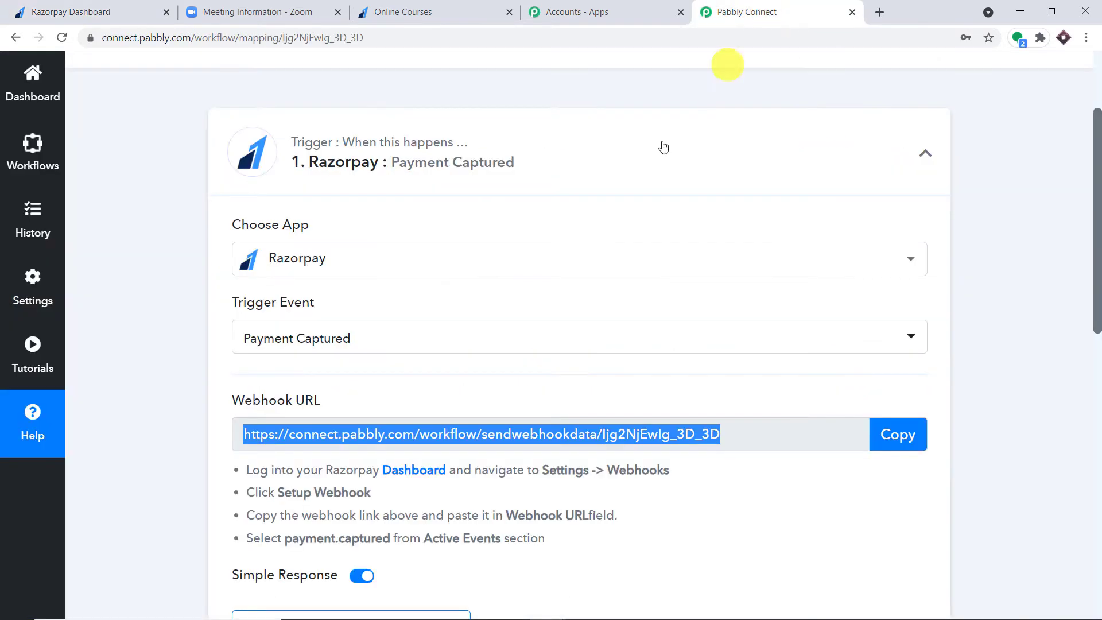
- Copy the Online Courses link from Razorpay's Payment Pages list
scroll(603, 214, "down", 2)
scroll(602, 215, "down", 2)
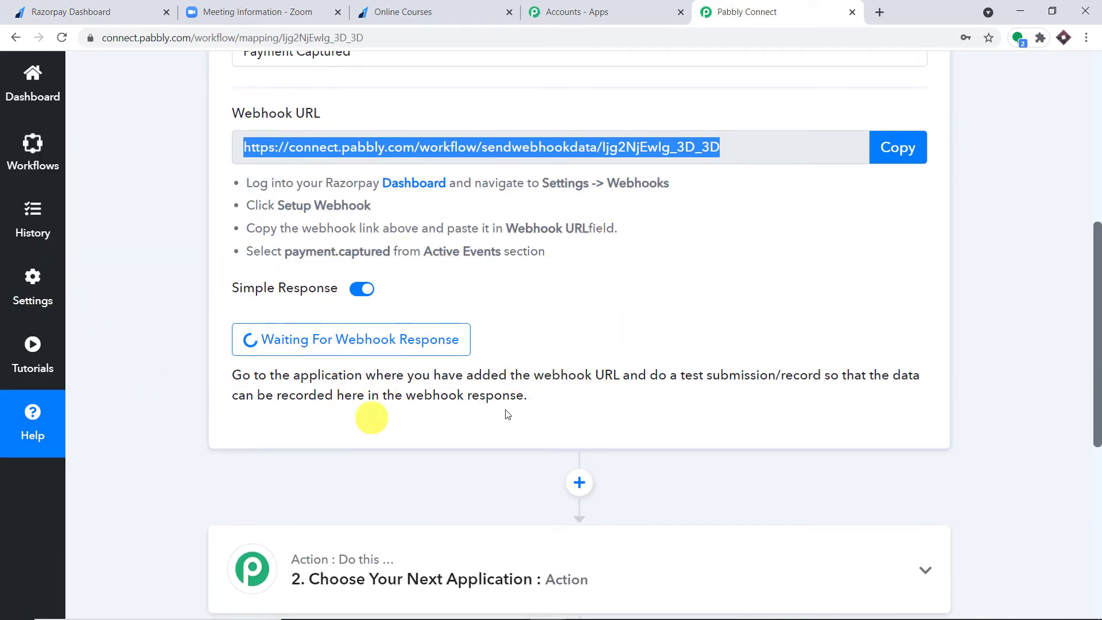
left_click(41, 6)
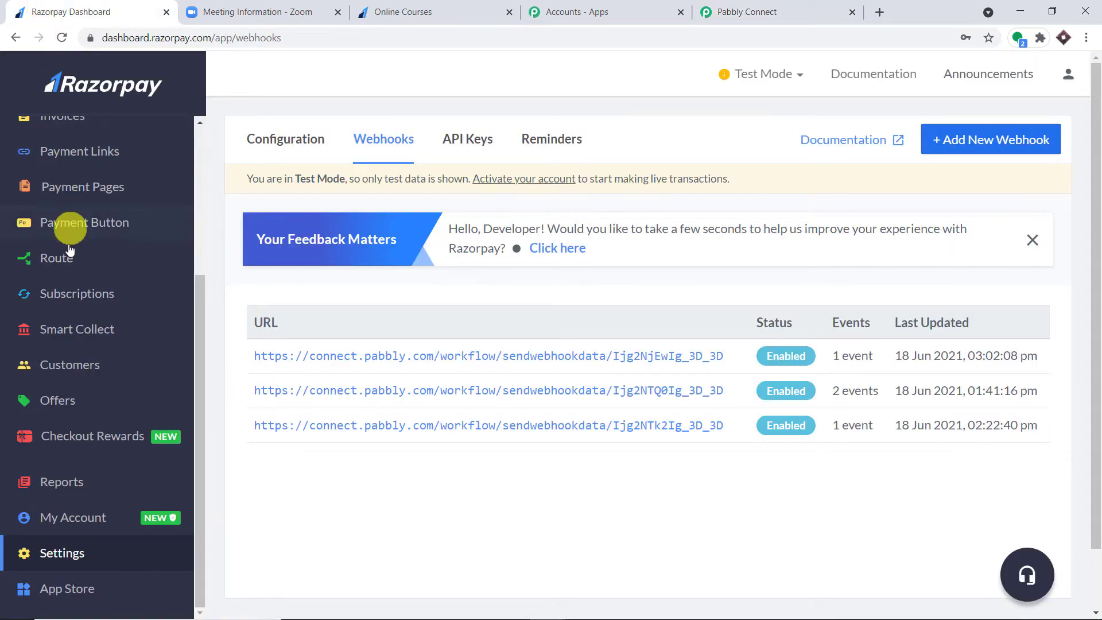
scroll(86, 411, "down", 1)
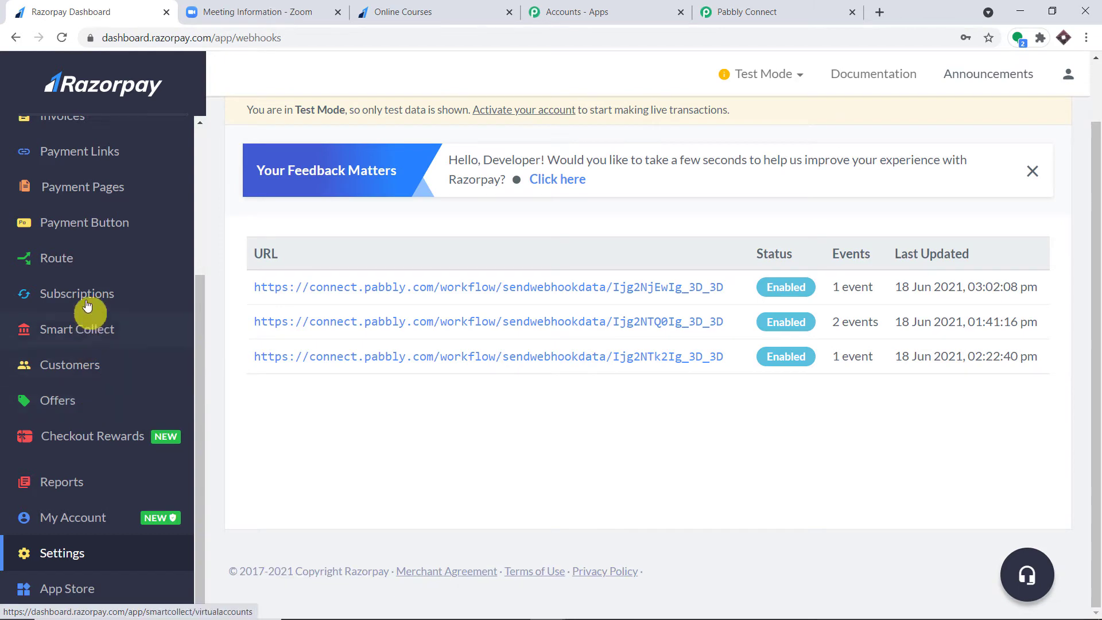
left_click(95, 195)
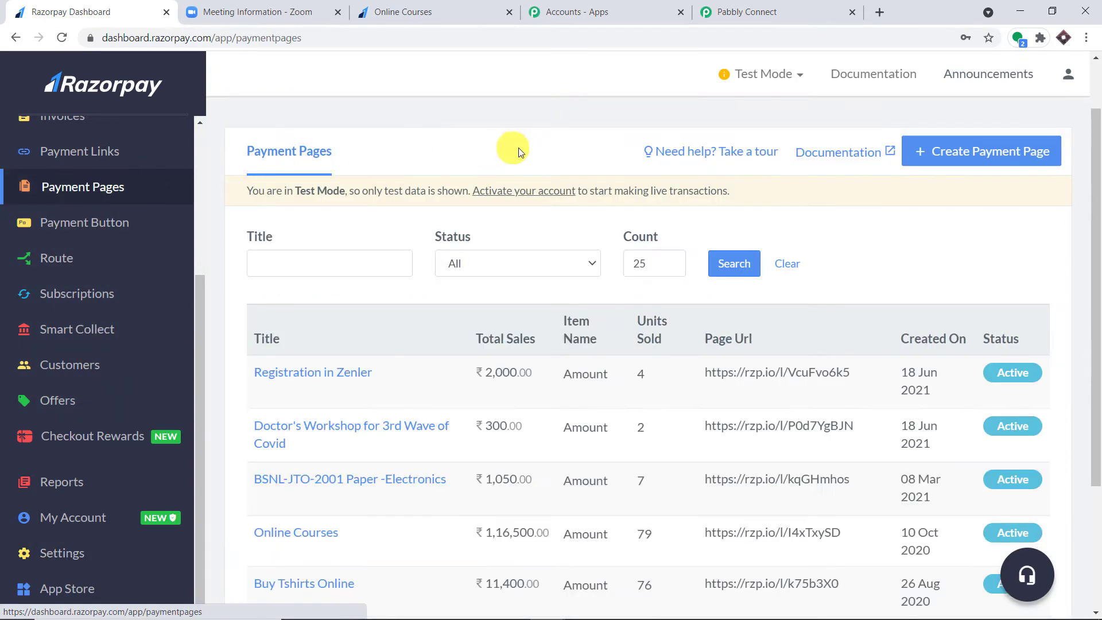
scroll(520, 218, "down", 2)
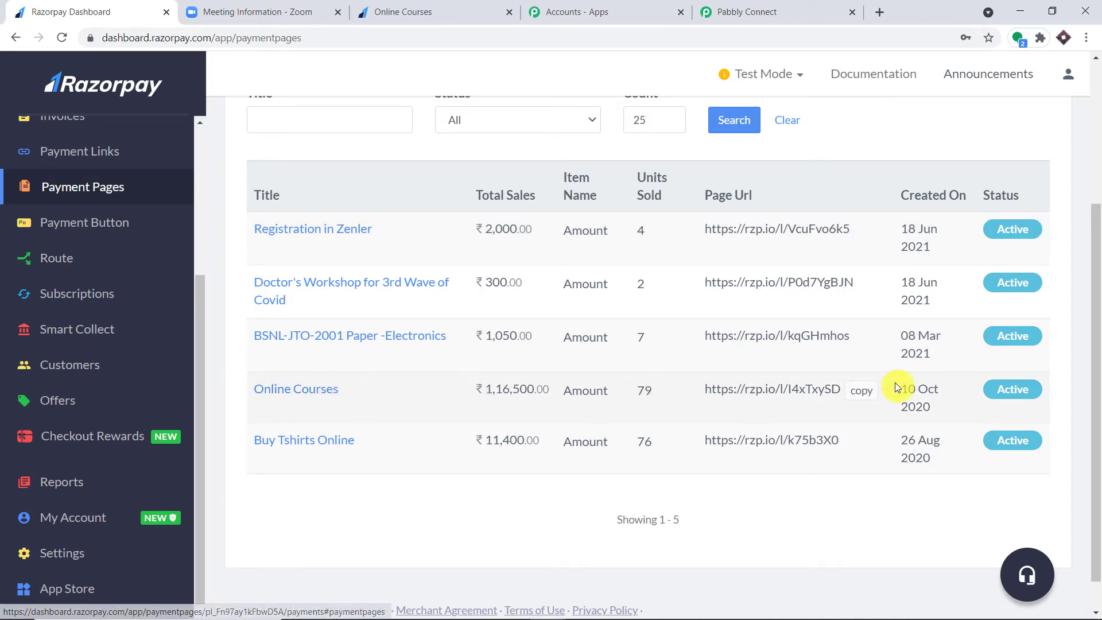
left_click(862, 392)
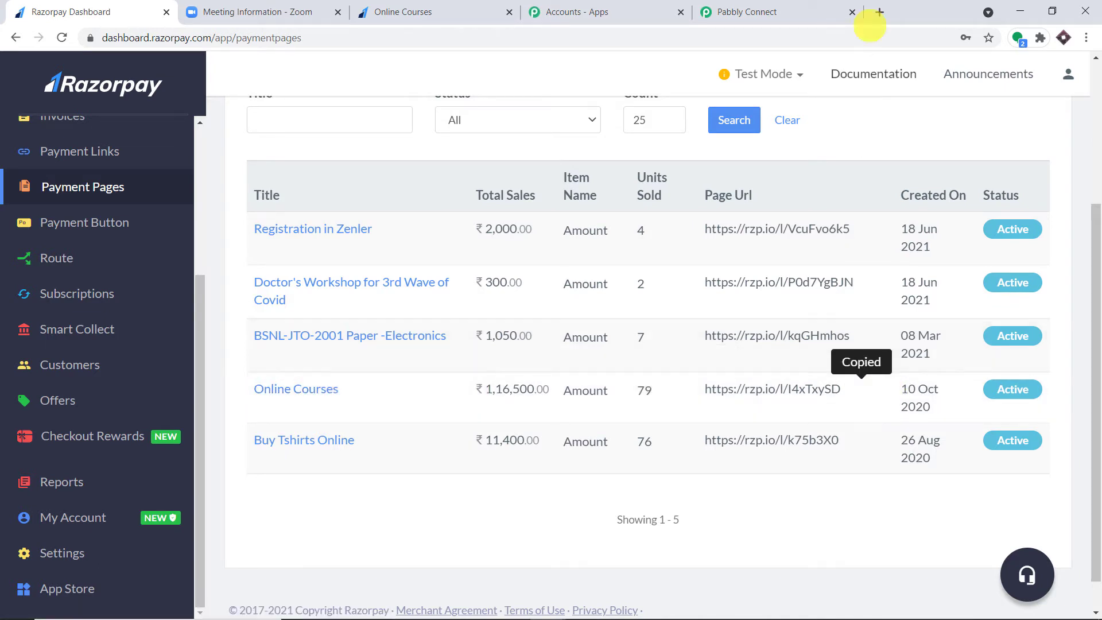
left_click(880, 11)
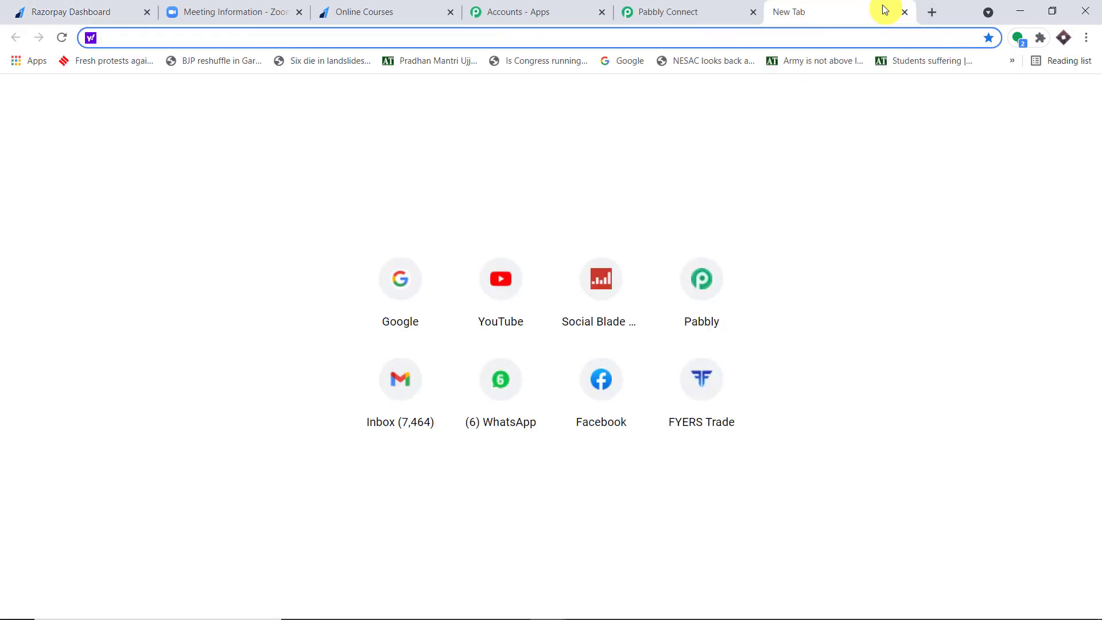
- Load the copied rzp.io link, autofill the buyer's name and email, and enter their phone number
key("ctrl+v")
key("Return")
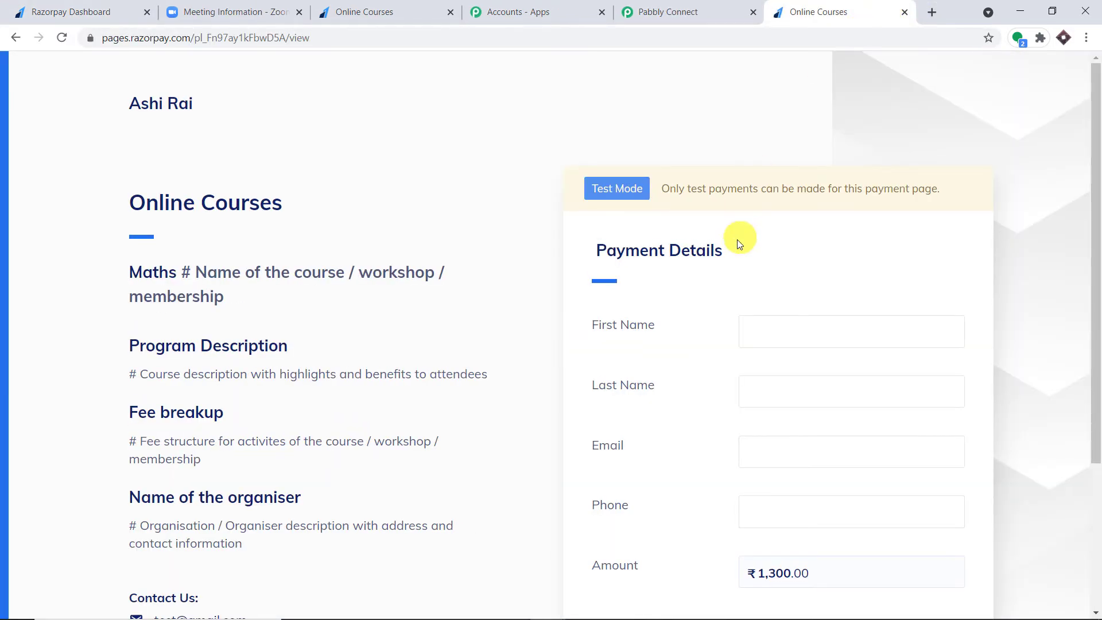
scroll(746, 241, "down", 3)
left_click(770, 190)
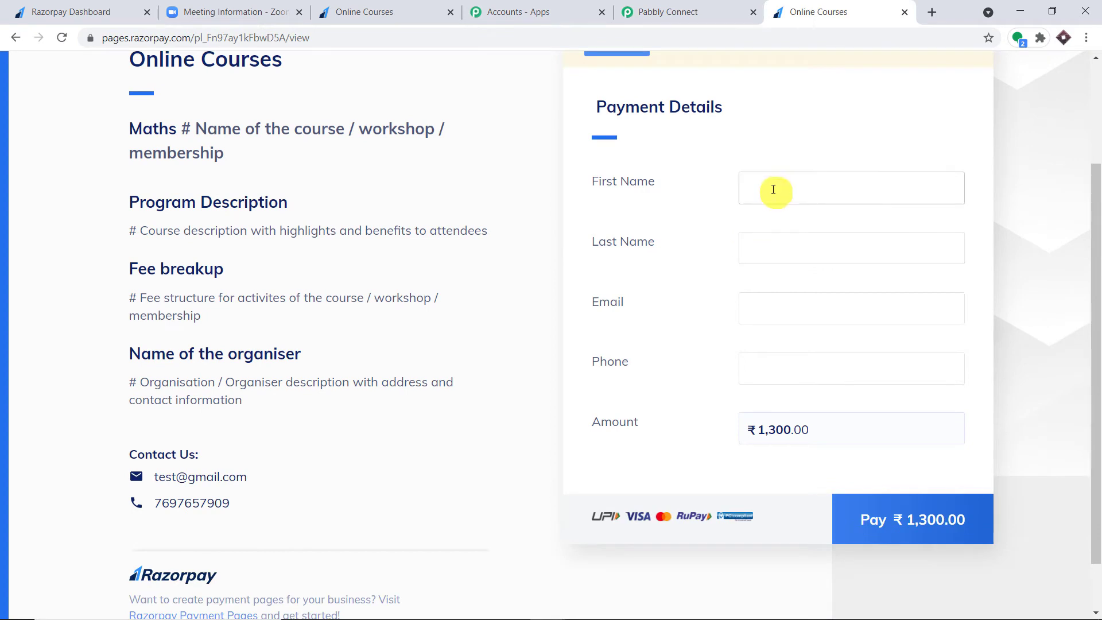
scroll(778, 293, "down", 1)
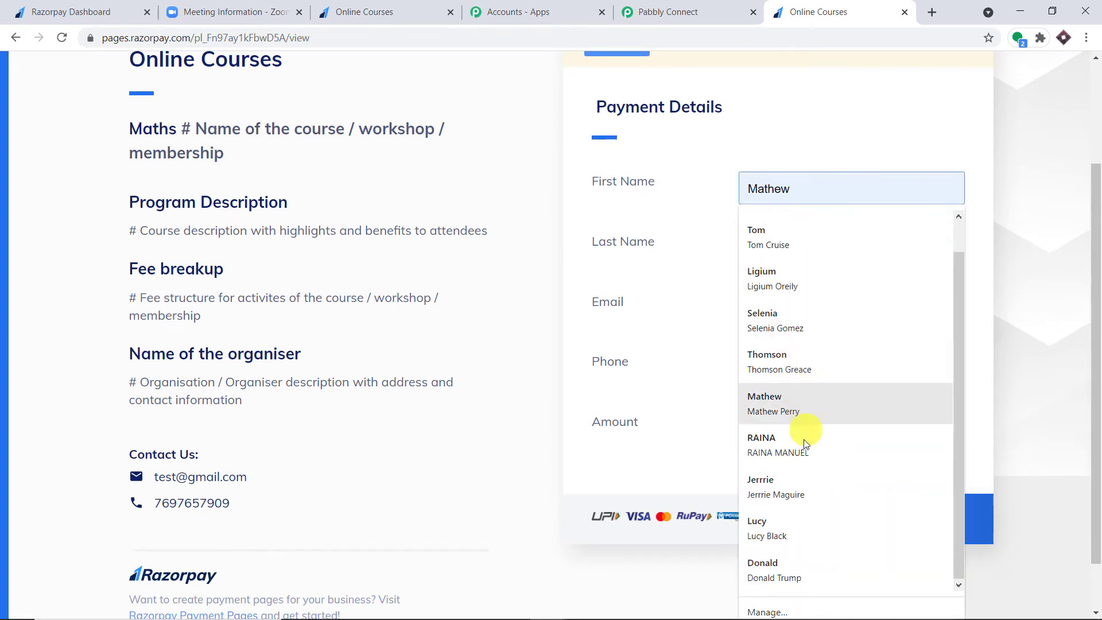
left_click(801, 486)
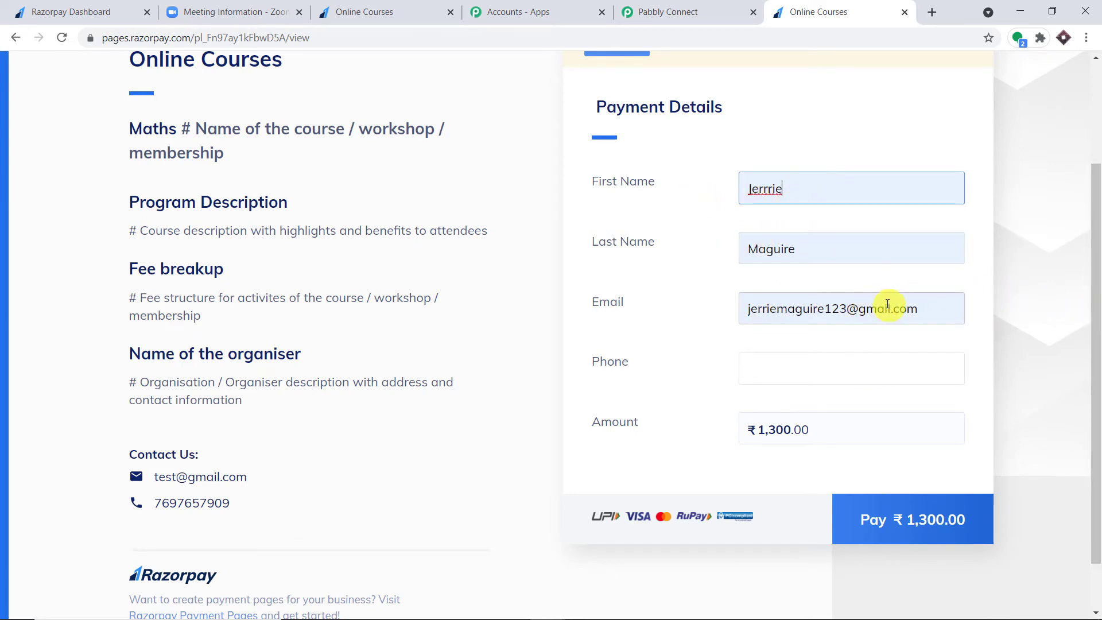
left_click(787, 368)
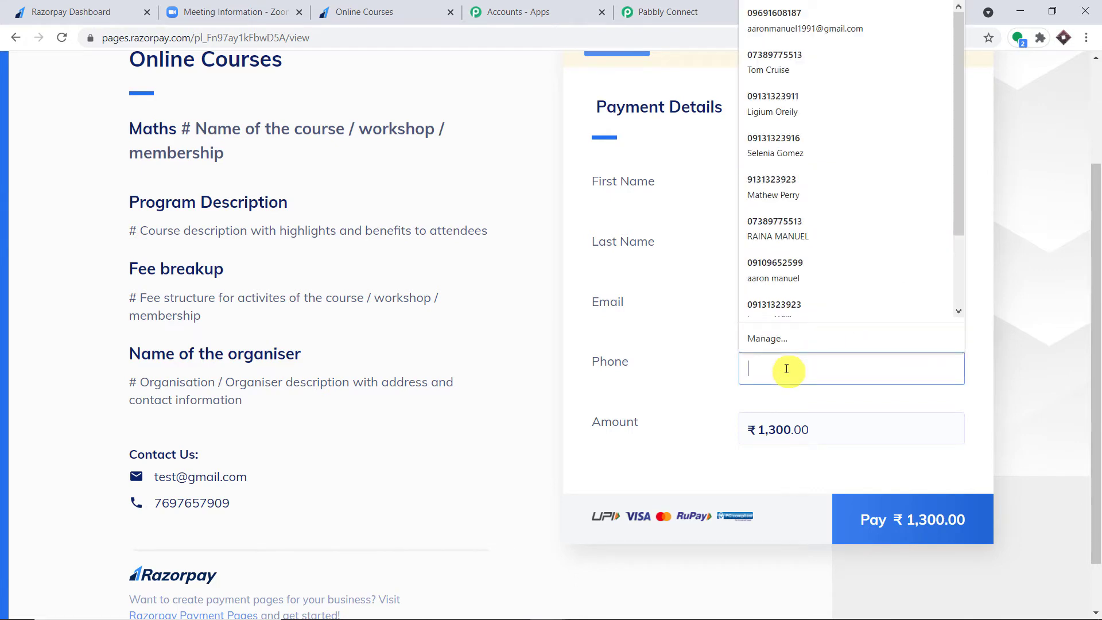
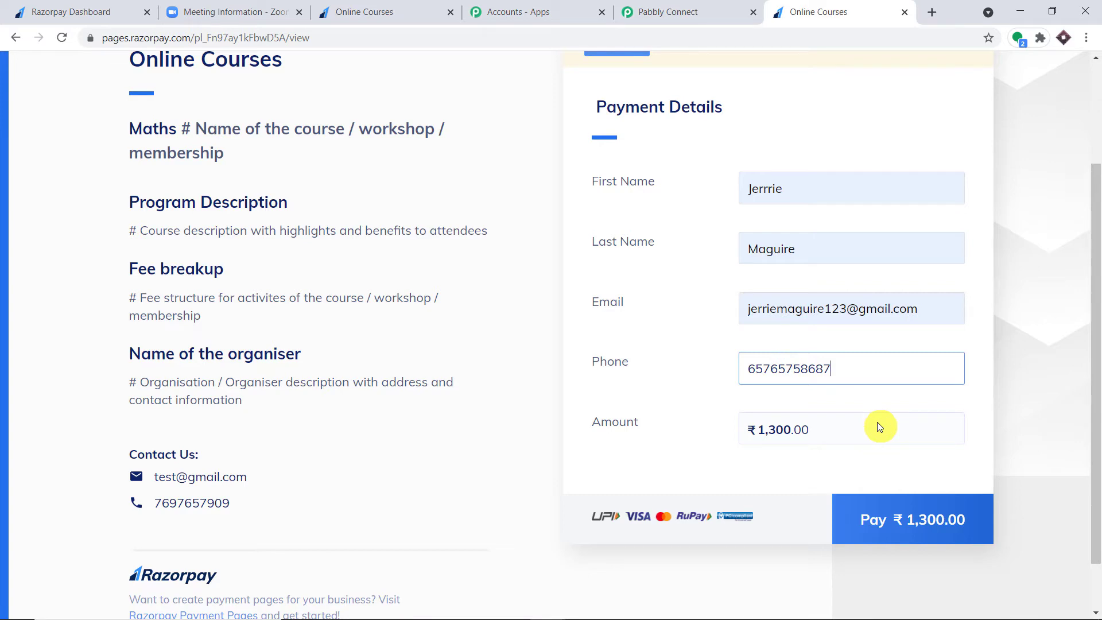
- Pay ₹1,300 with the saved Visa test card, skip saving it, and approve the demo bank payment
left_click(901, 520)
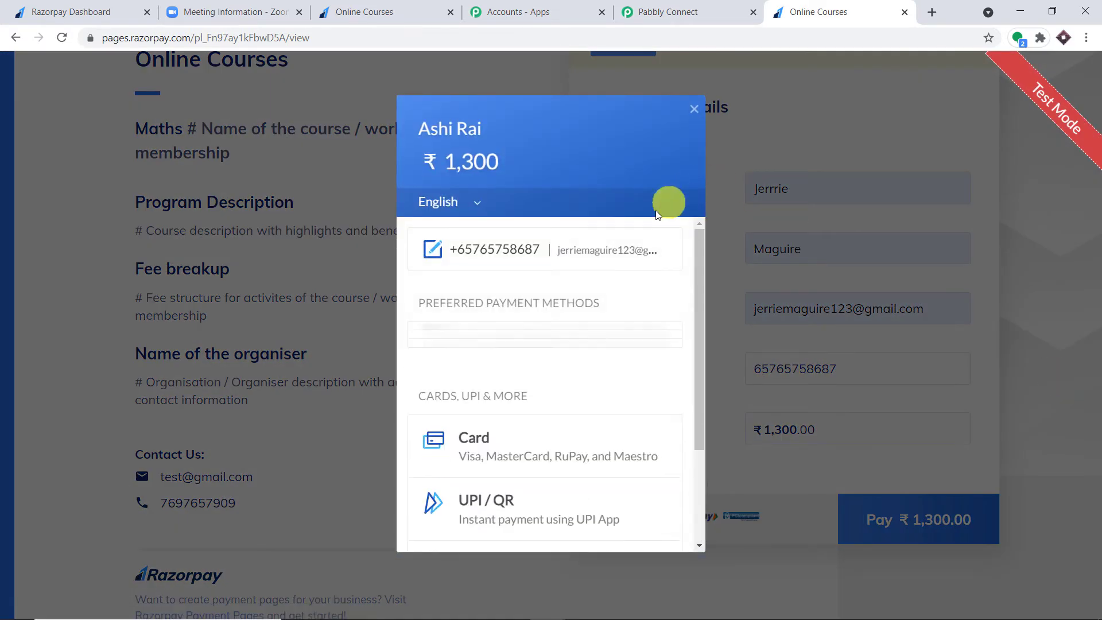
left_click(451, 356)
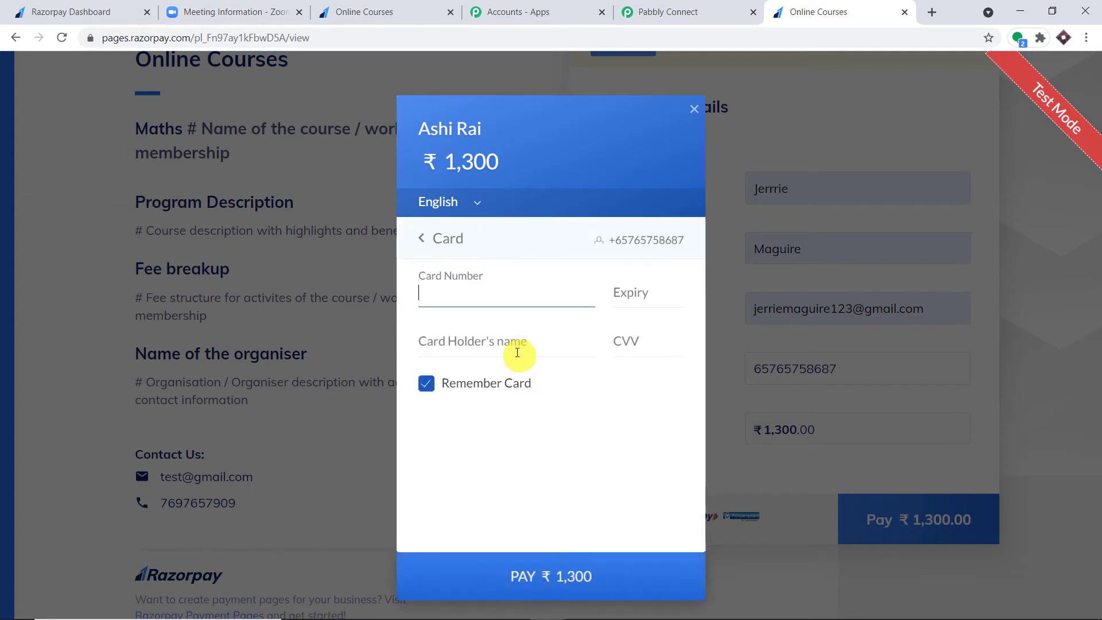
left_click(474, 293)
left_click(485, 328)
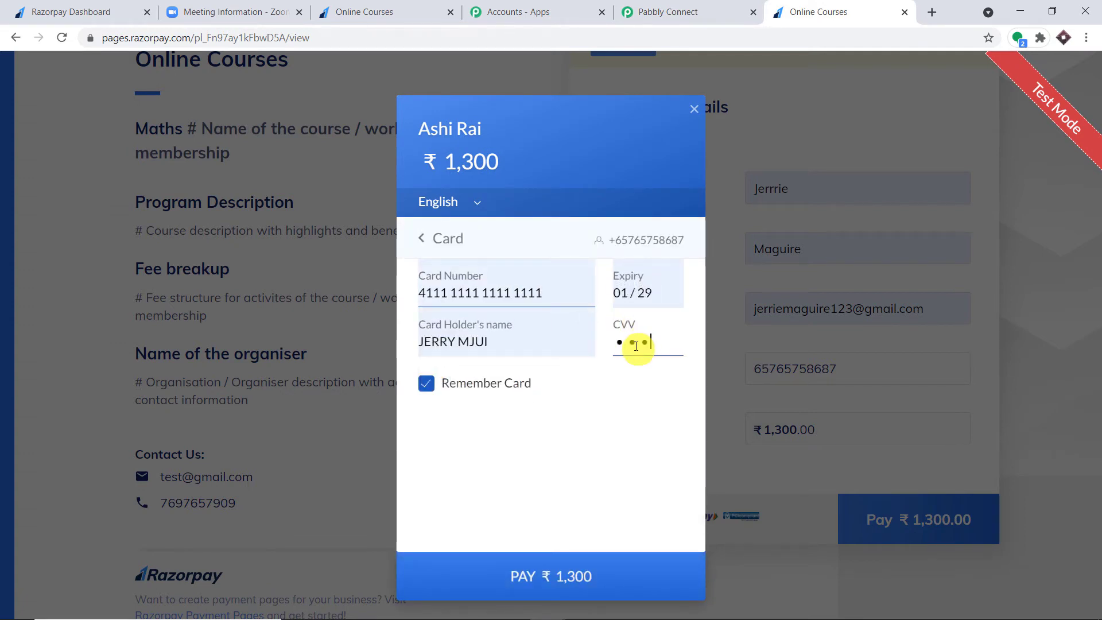
left_click(576, 576)
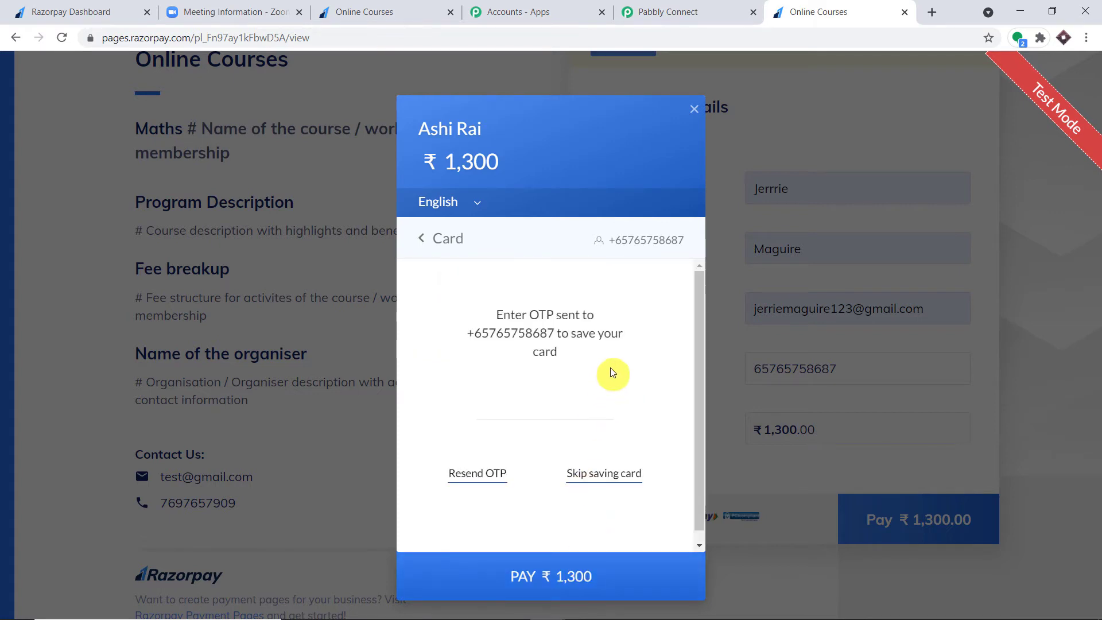
left_click(590, 472)
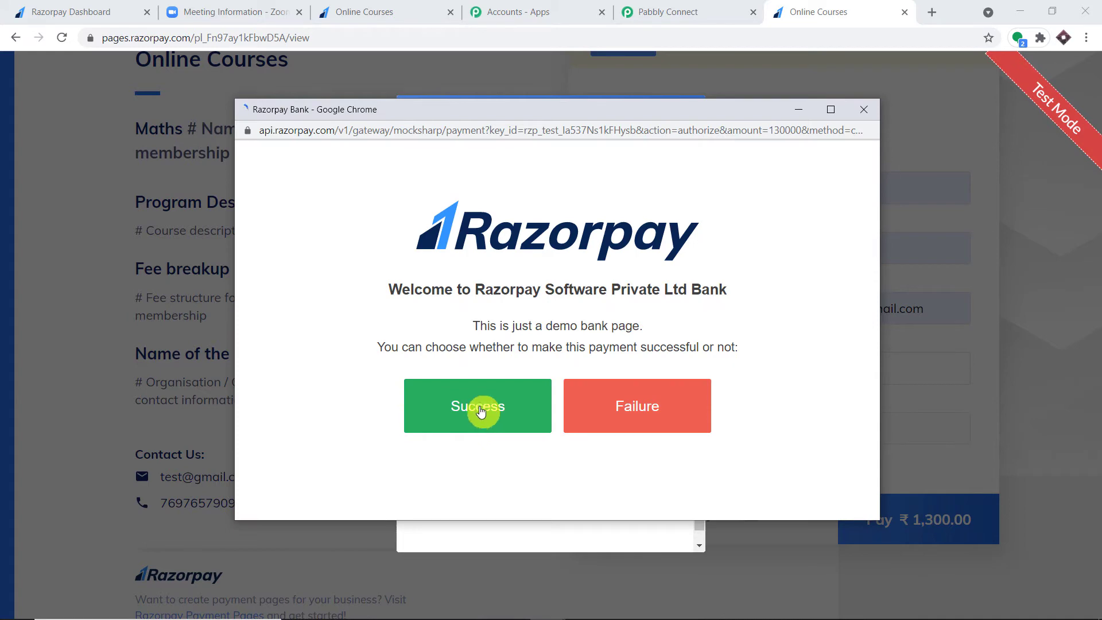
left_click(481, 400)
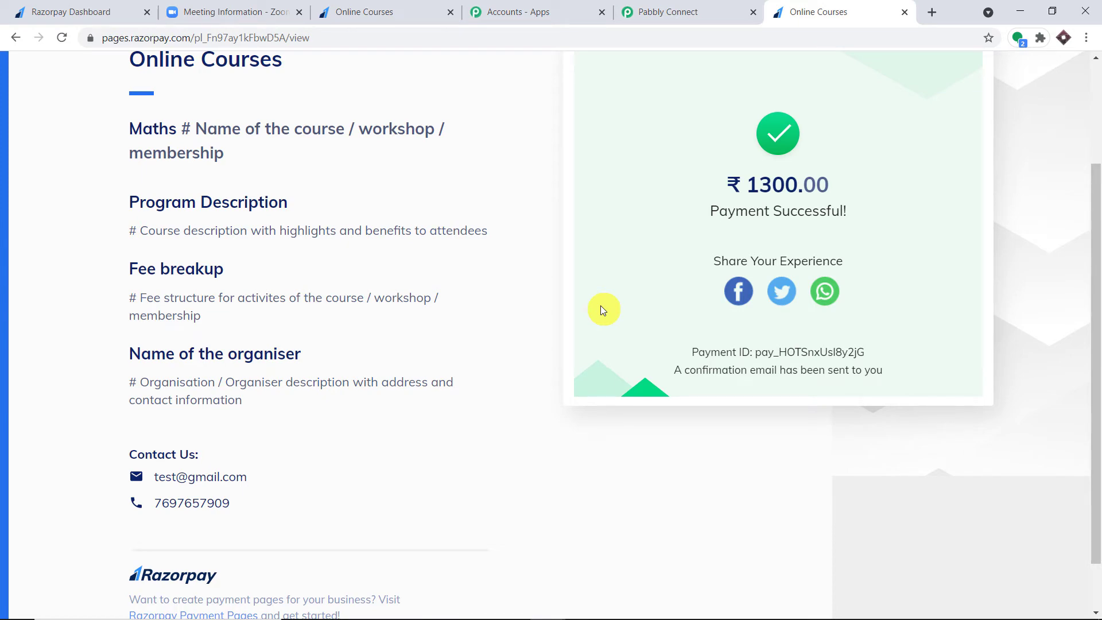
- Return to Pabbly Connect and review the captured Razorpay response, including the card holder name
left_click(733, 8)
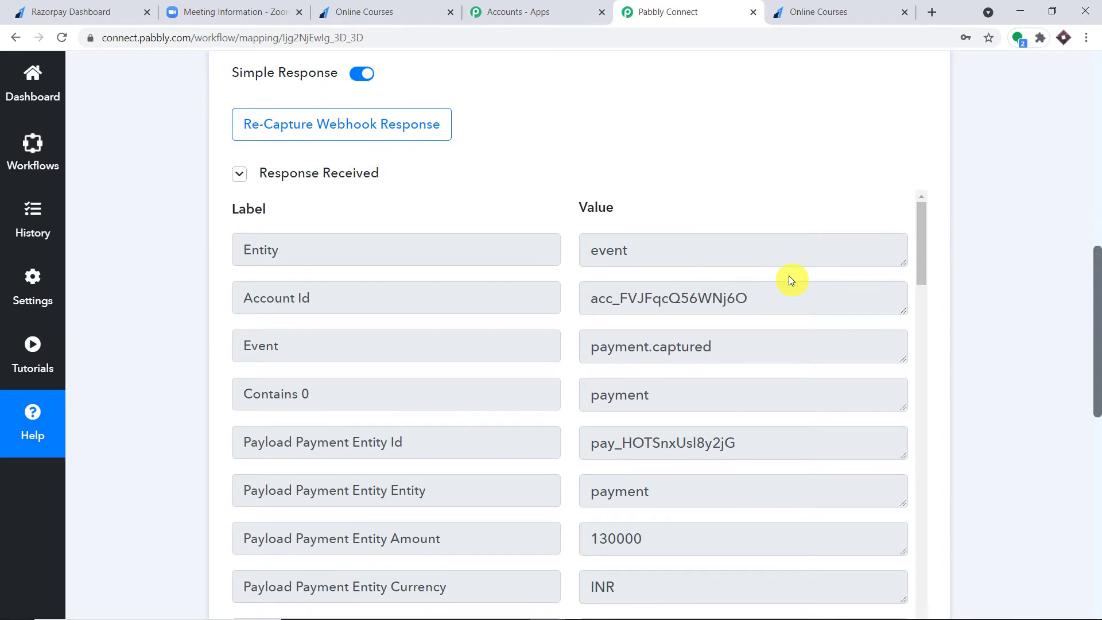
scroll(699, 297, "down", 4)
scroll(700, 311, "down", 10)
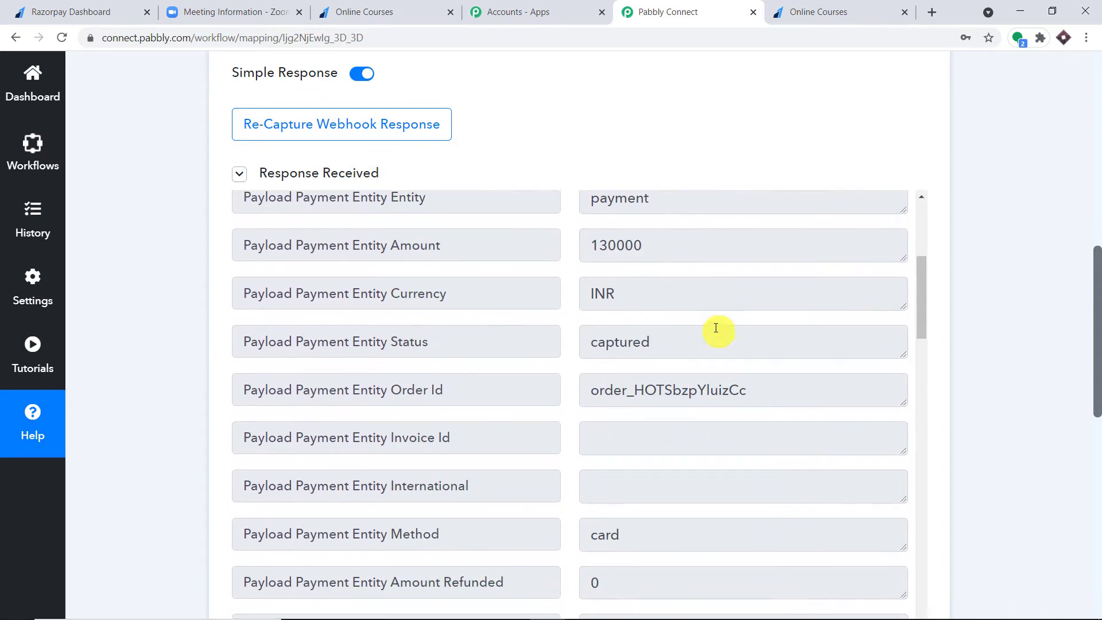
scroll(716, 326, "down", 3)
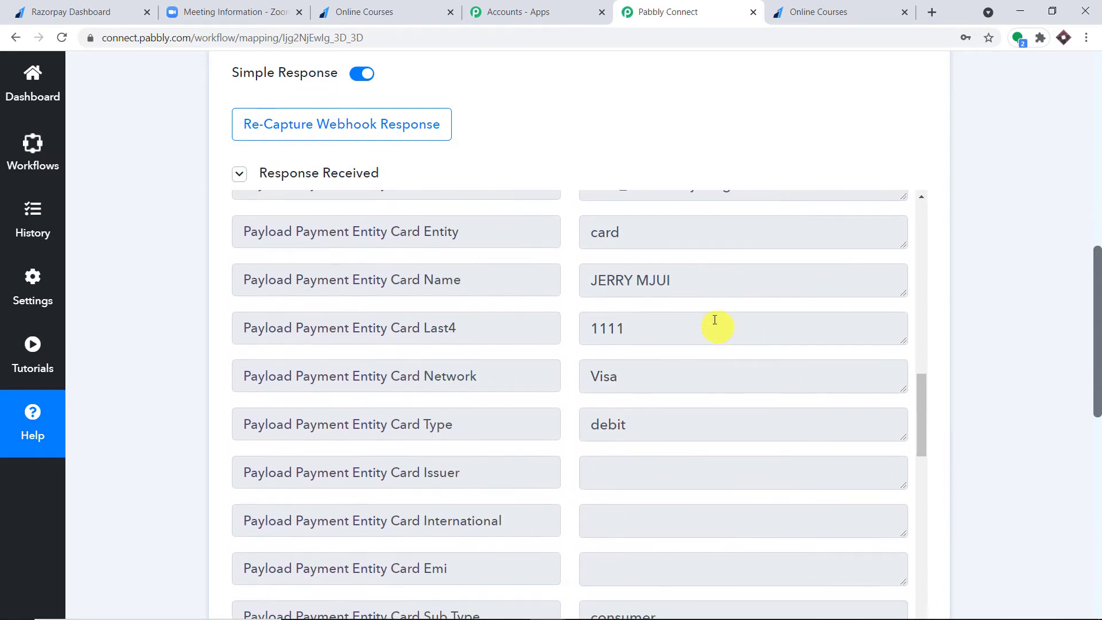
left_click(697, 287)
left_click_drag(697, 287, 563, 287)
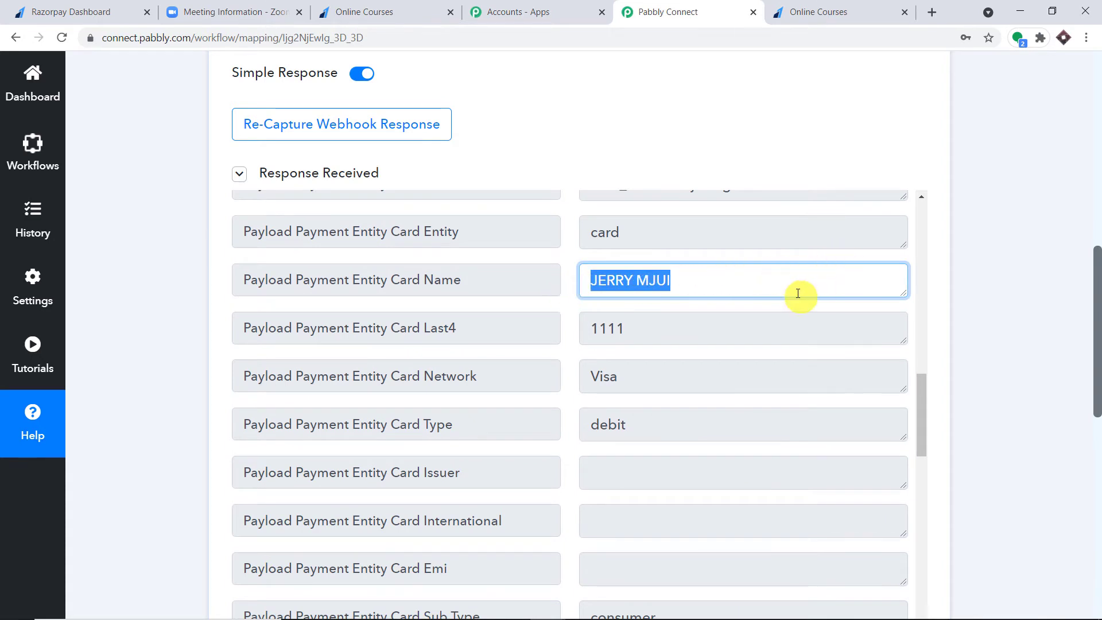
scroll(750, 287, "down", 5)
scroll(772, 298, "down", 5)
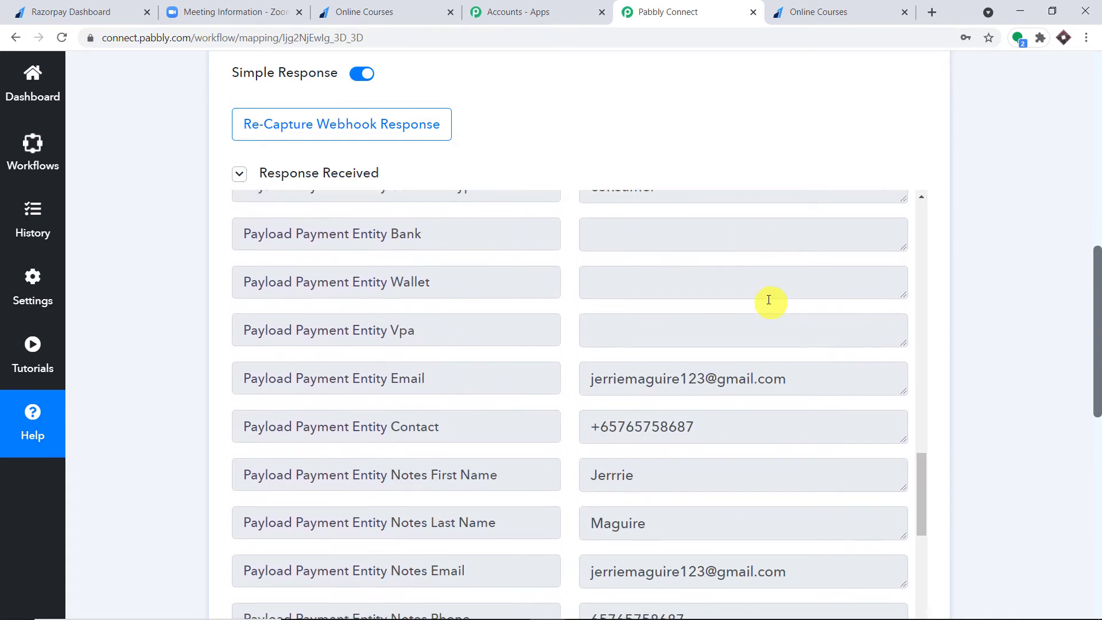
- Check the captured payer email, first name and last name, then expand the next action step
left_click(787, 248)
left_click_drag(777, 236, 579, 218)
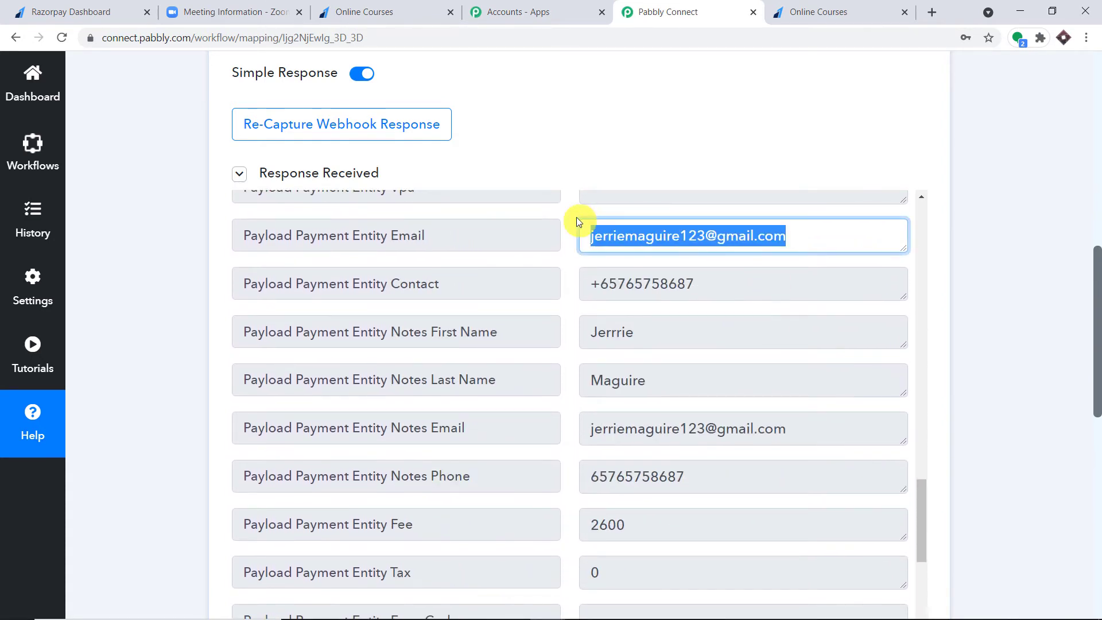
left_click(772, 260)
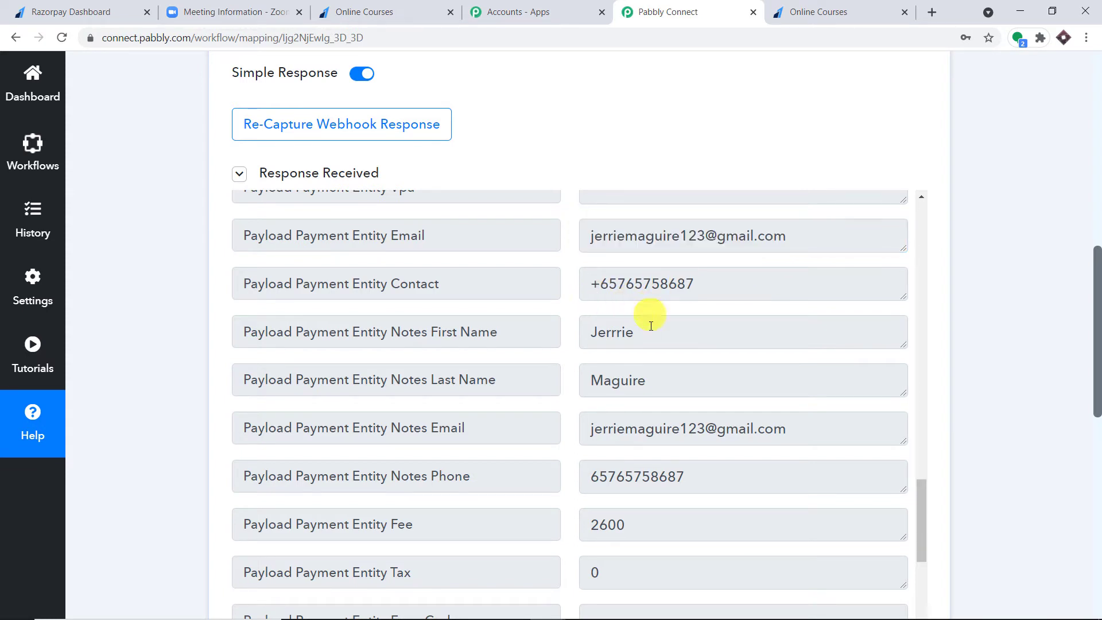
left_click_drag(651, 326, 565, 328)
double_click(664, 386)
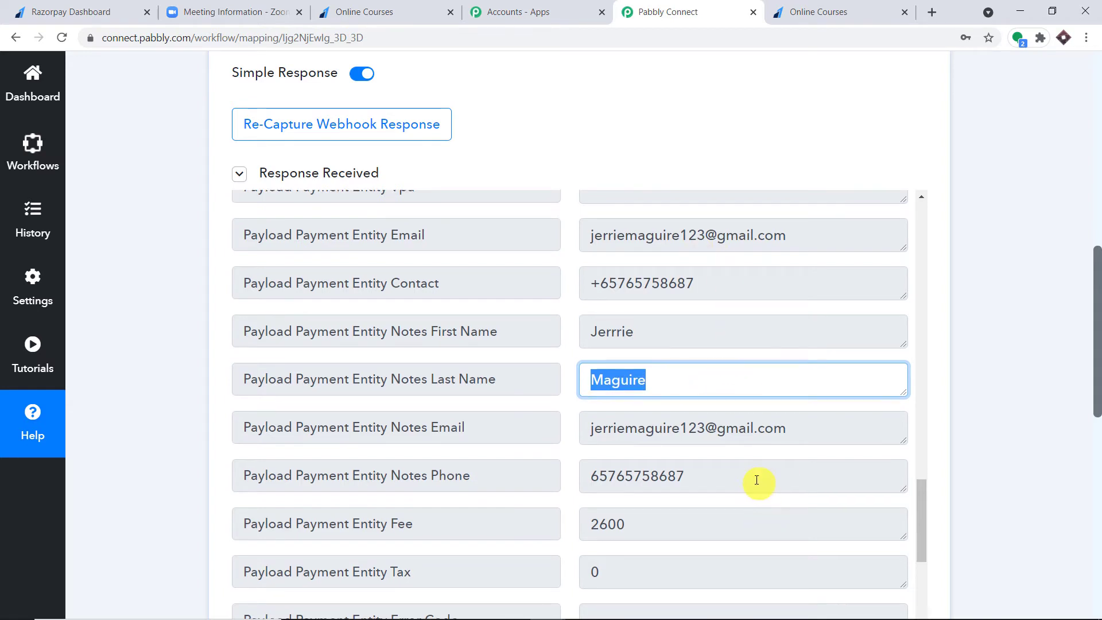
scroll(738, 415, "down", 2)
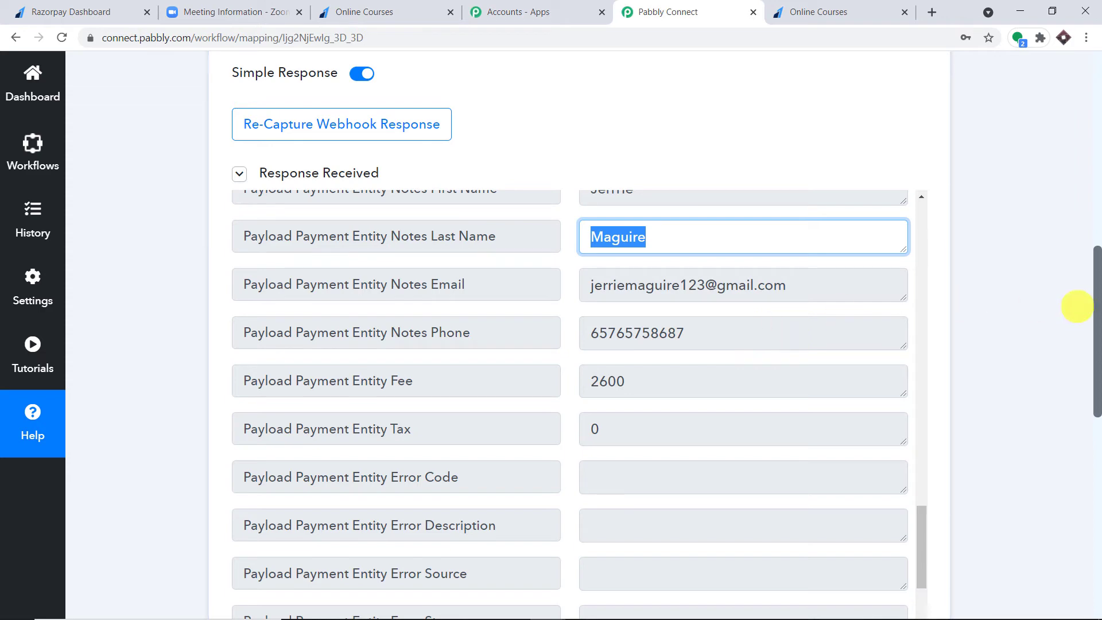
left_click_drag(1100, 301, 1097, 460)
left_click(382, 291)
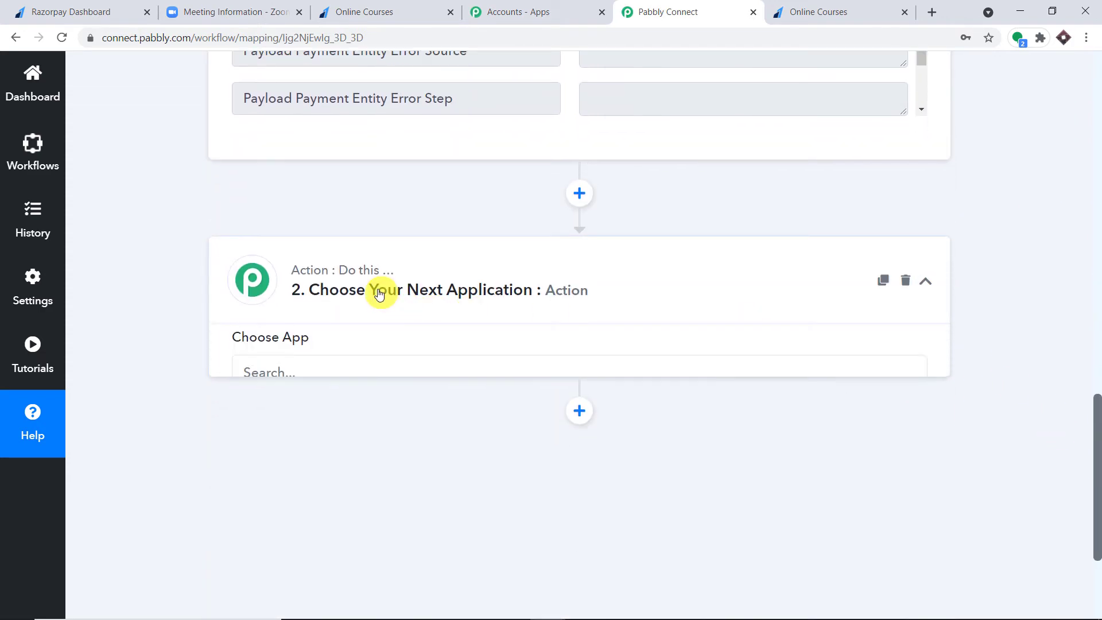
- Set the action app to Zoom with the Add Meeting Registrant event, then begin connecting an account
left_click(305, 394)
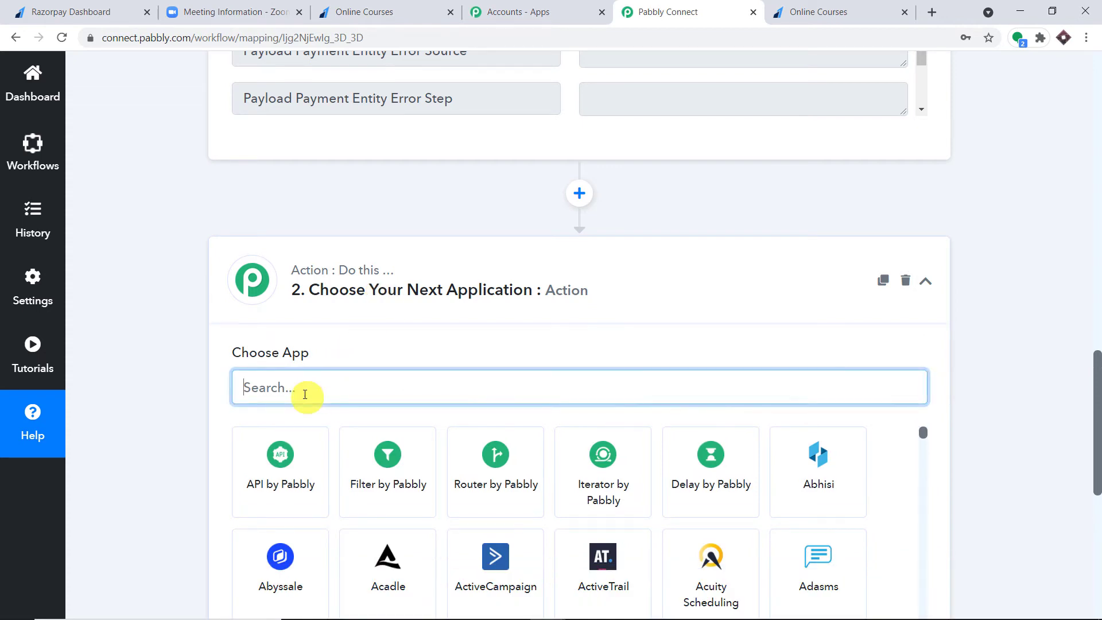
type("zoom")
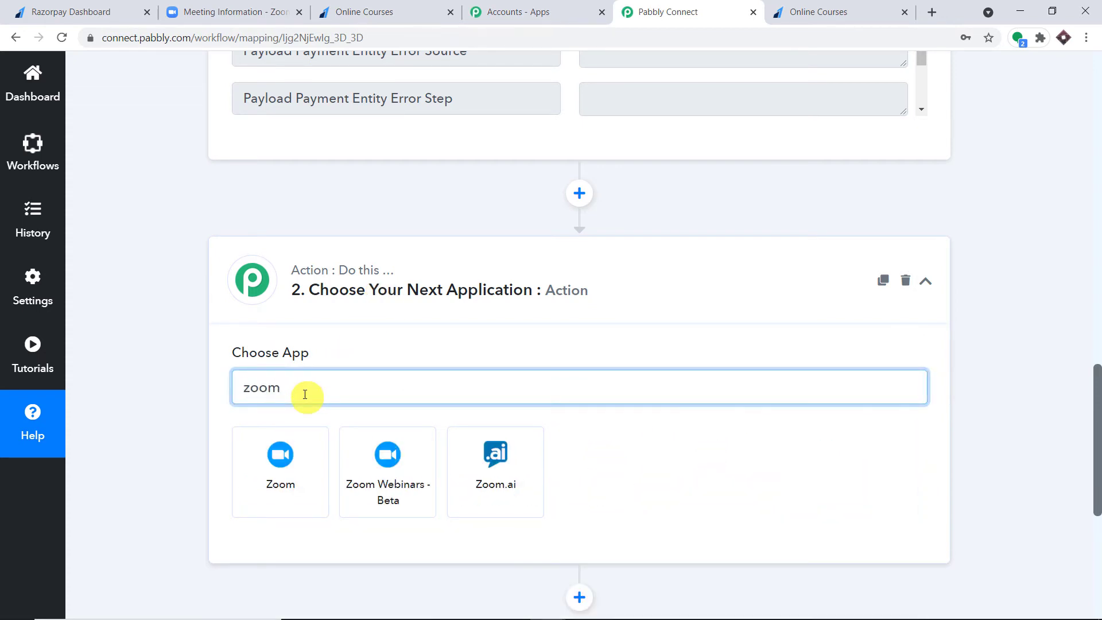
left_click(284, 456)
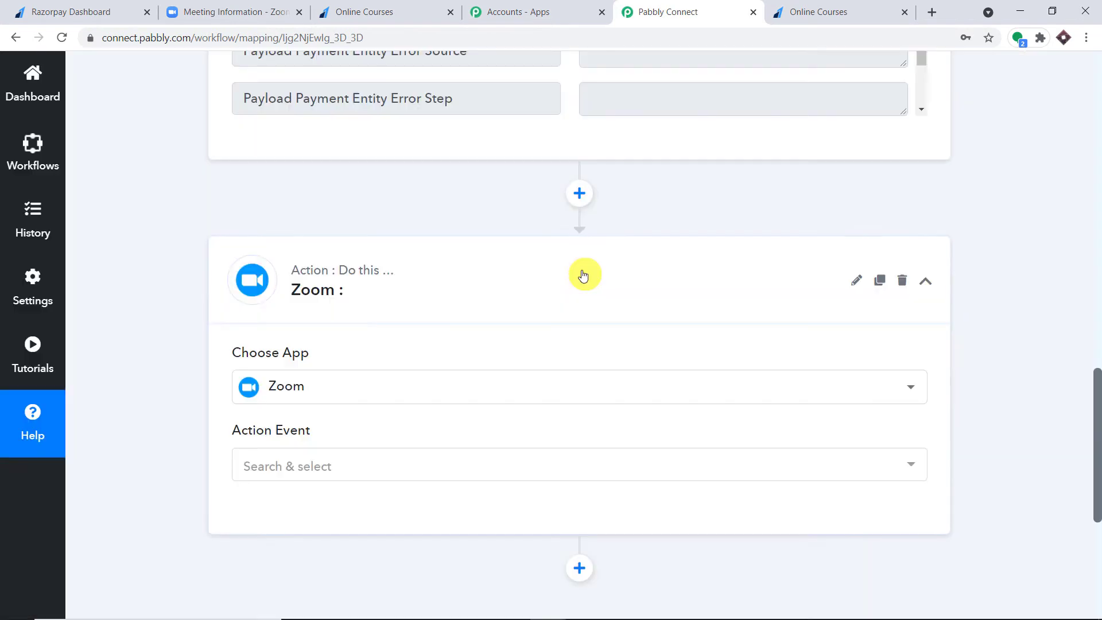
scroll(585, 275, "down", 2)
left_click(347, 319)
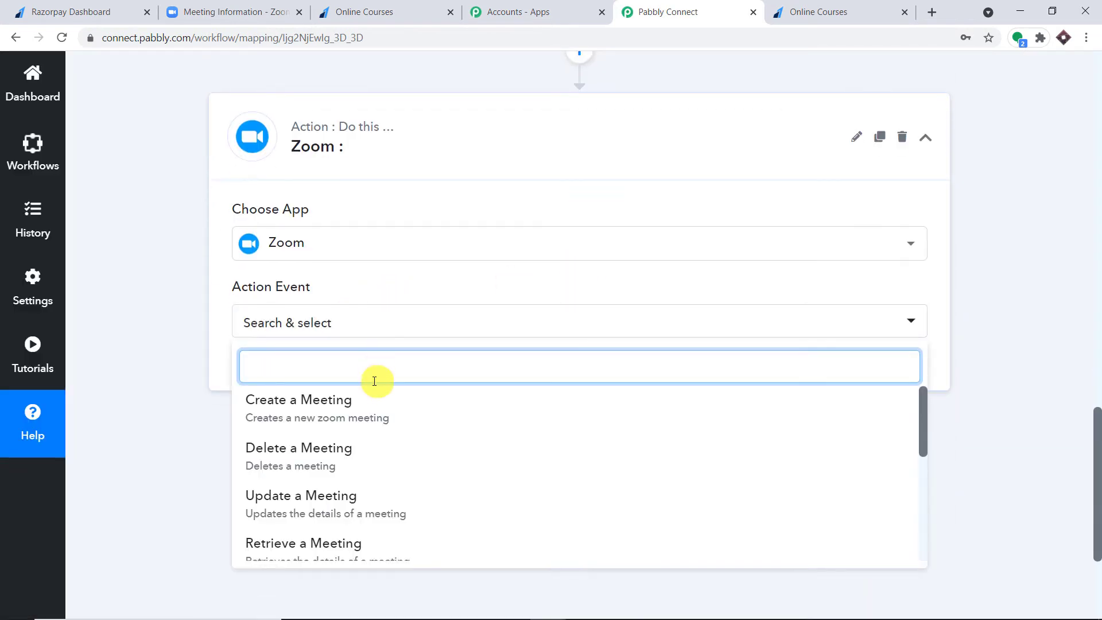
scroll(386, 411, "down", 4)
scroll(425, 423, "up", 1)
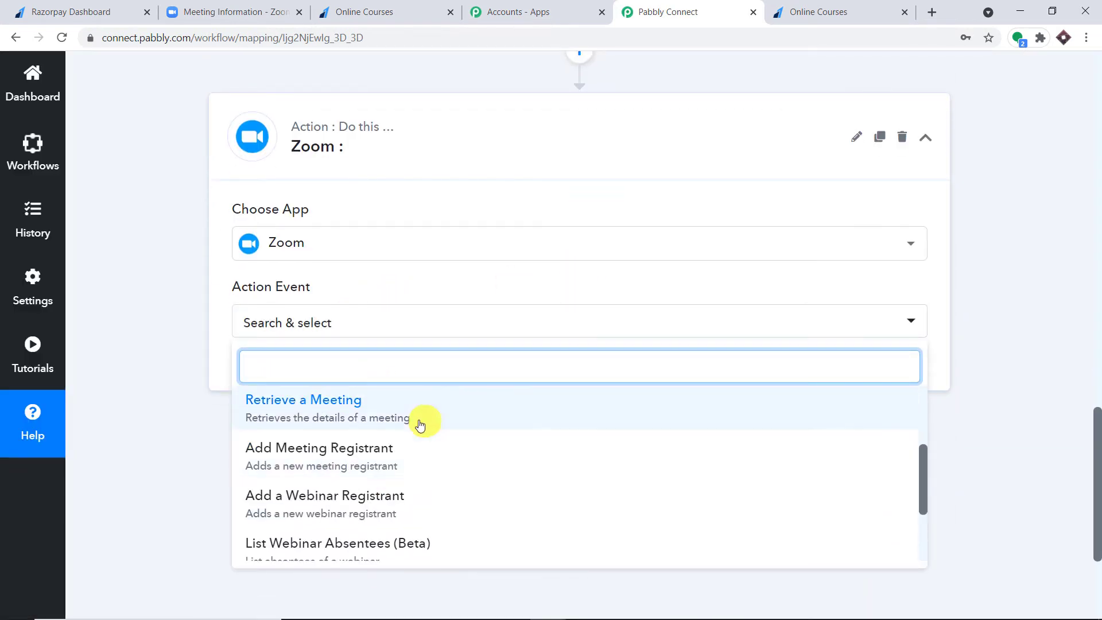
left_click(367, 462)
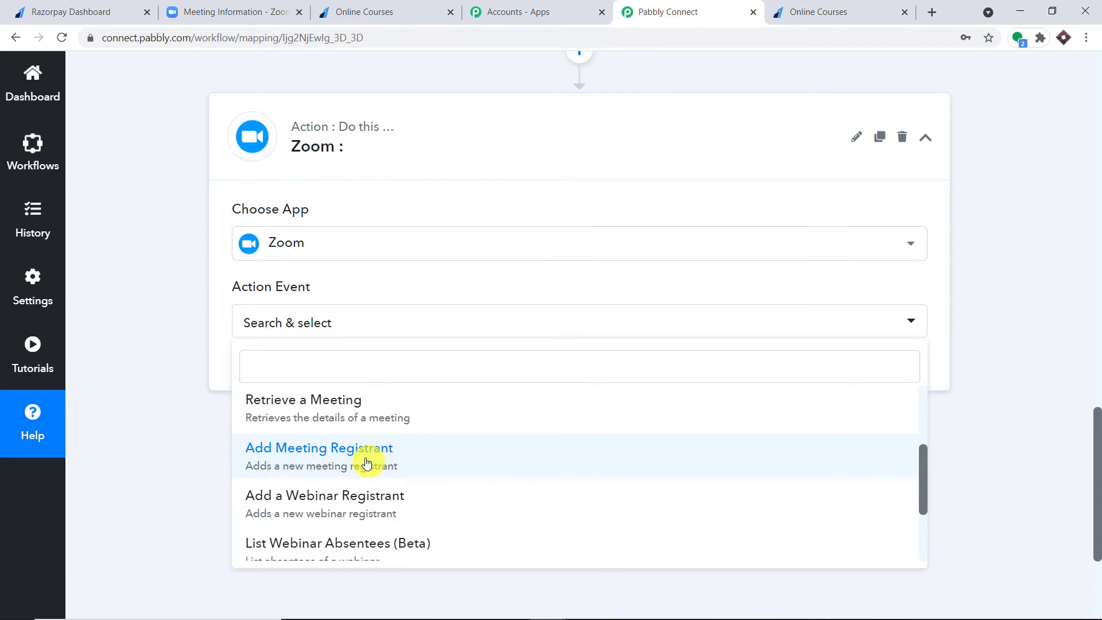
left_click(367, 463)
left_click(276, 370)
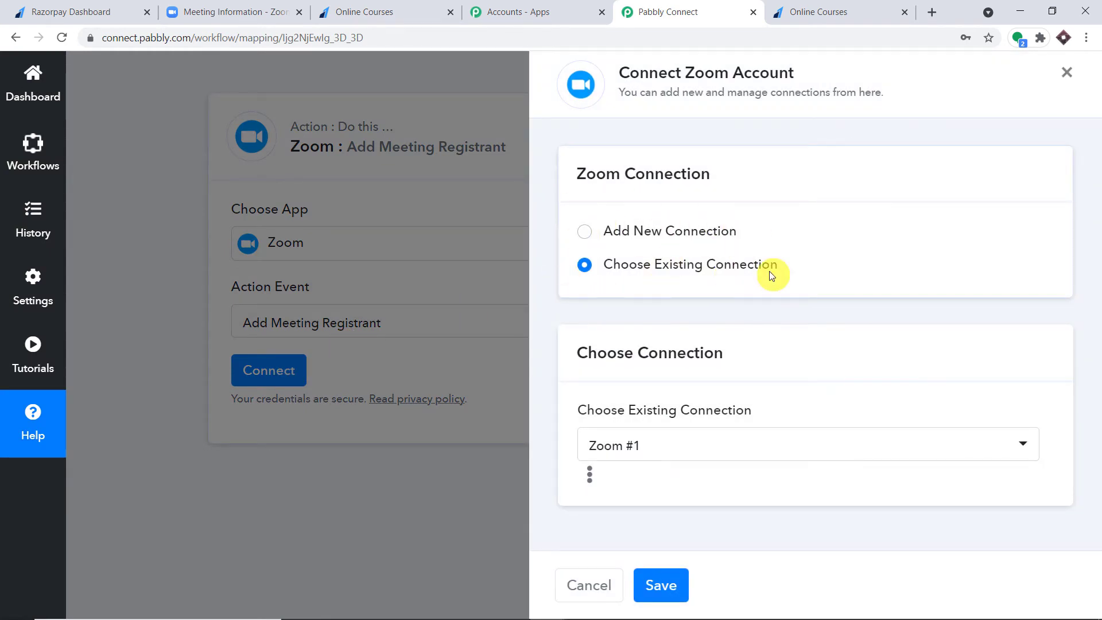
- Add a new Zoom connection and authorize Pabbly Connect with the Zoom account
left_click(585, 233)
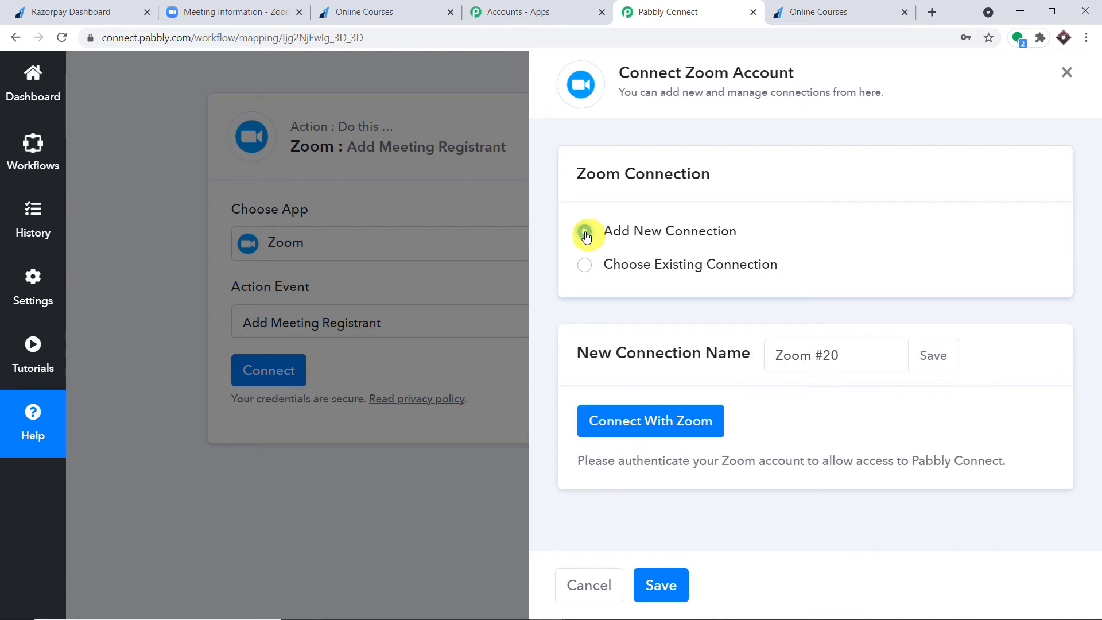
left_click(644, 406)
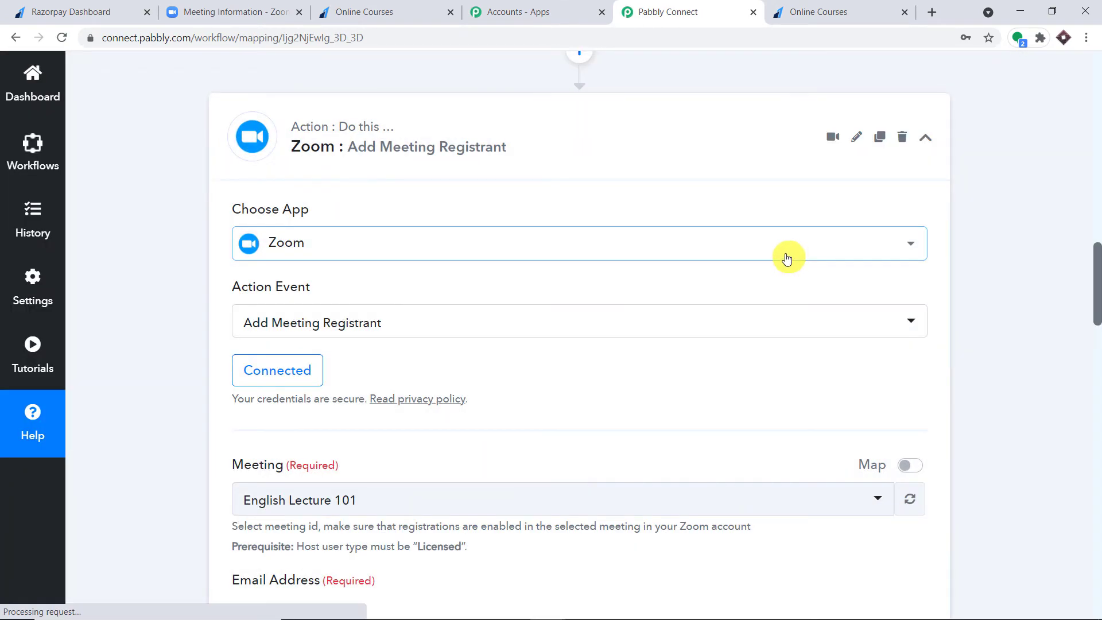
- Look through the registrant form and the Meeting dropdown's options, then go to Zoom's Yoga Sessions 101 registrant list
scroll(784, 247, "down", 5)
scroll(785, 235, "down", 20)
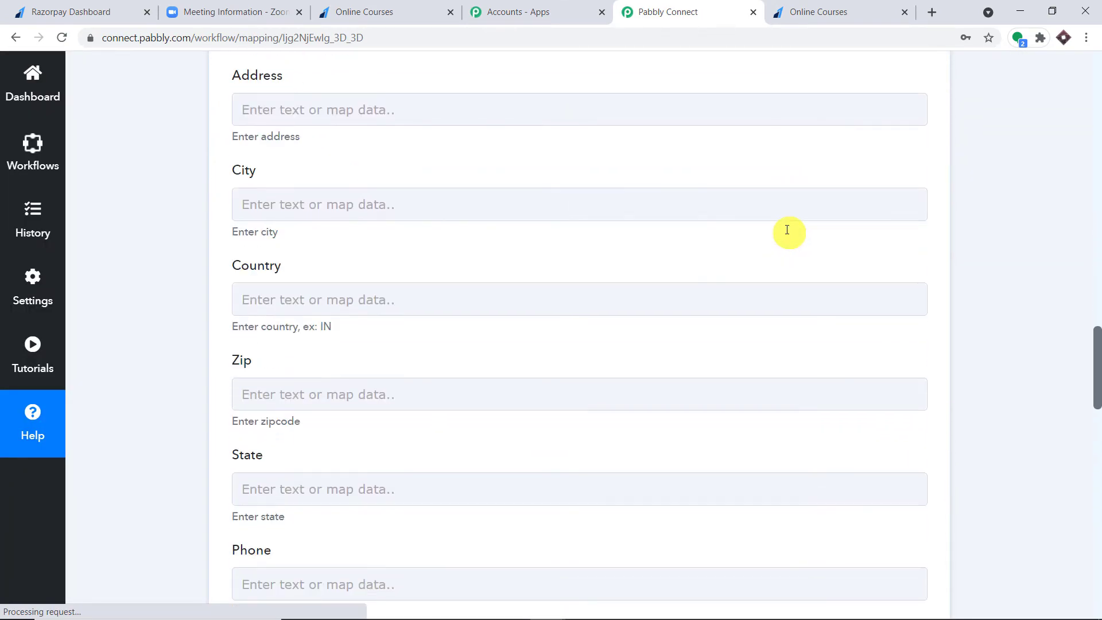
scroll(787, 234, "down", 4)
scroll(788, 234, "up", 20)
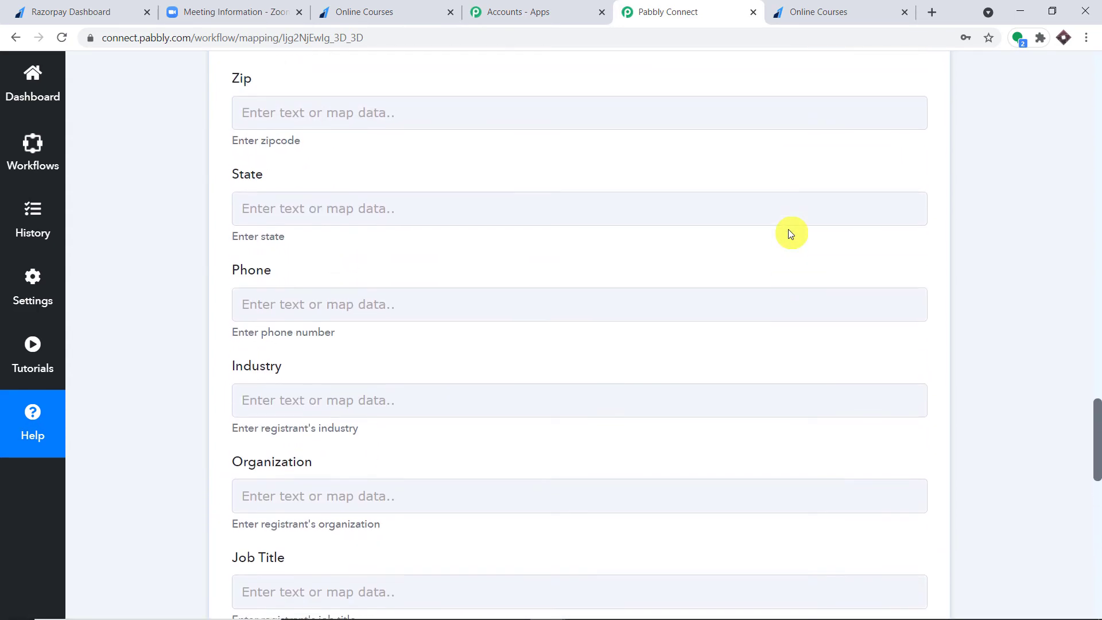
scroll(788, 234, "up", 3)
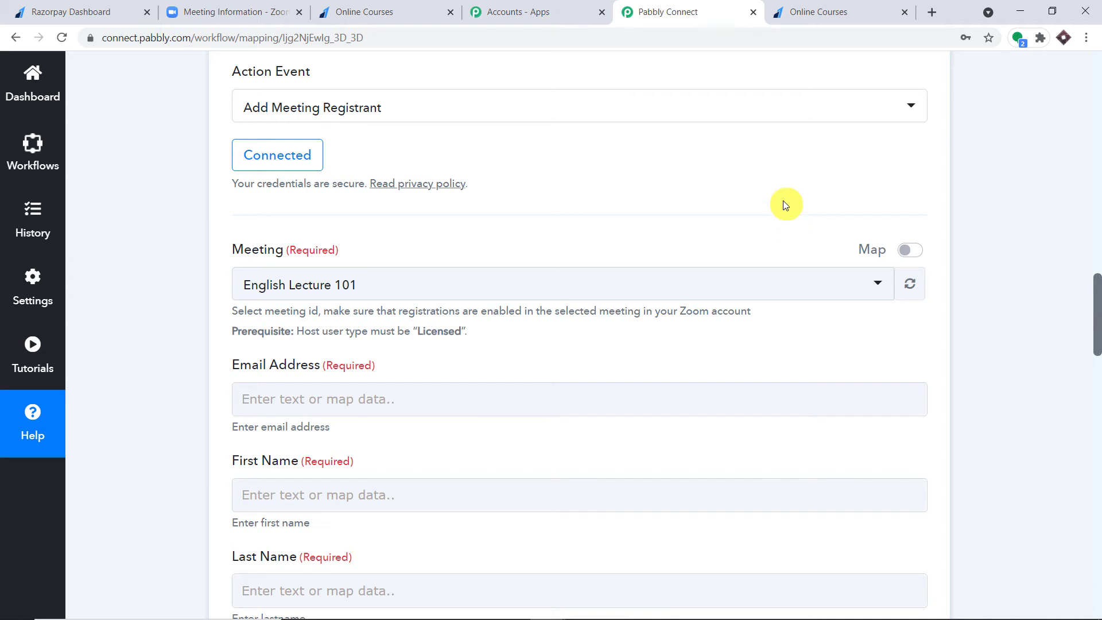
scroll(746, 200, "down", 2)
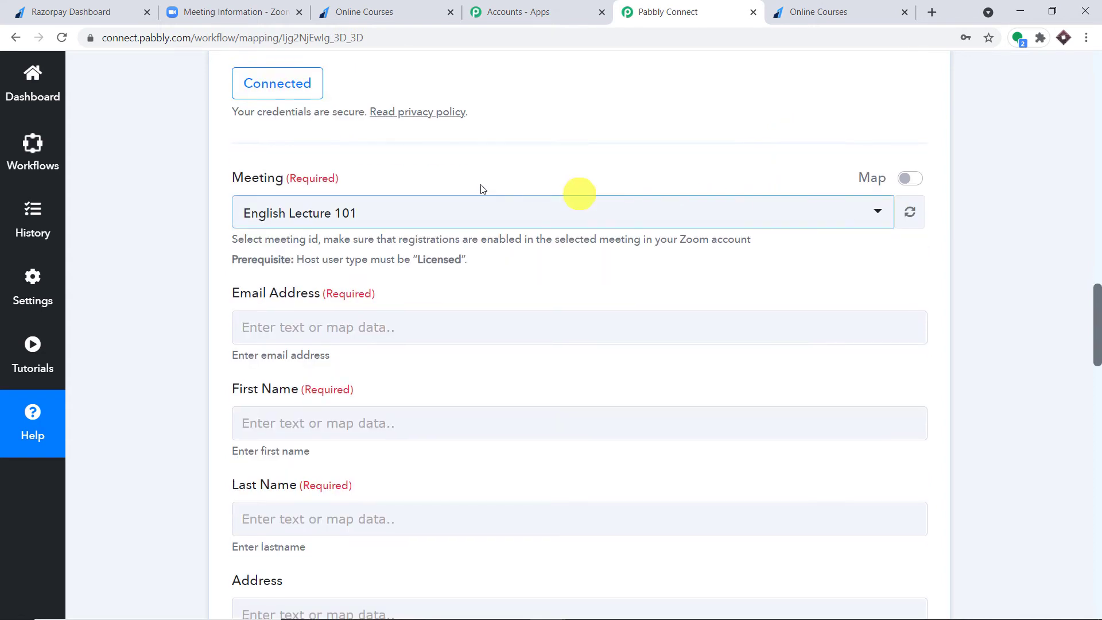
left_click(397, 216)
scroll(438, 335, "down", 2)
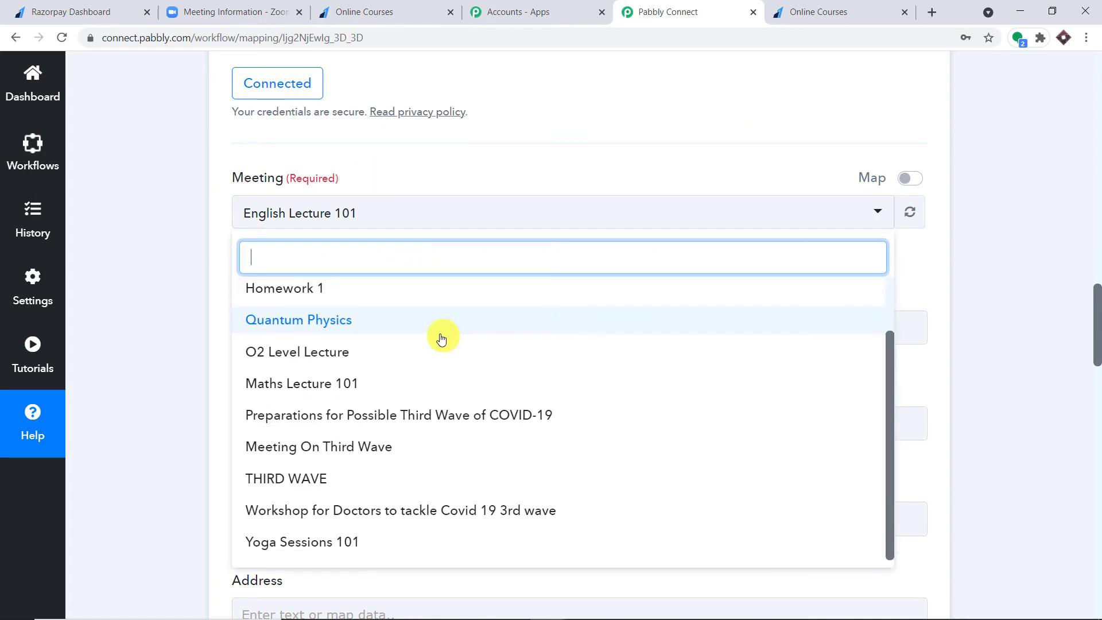
scroll(442, 339, "up", 2)
left_click(261, 9)
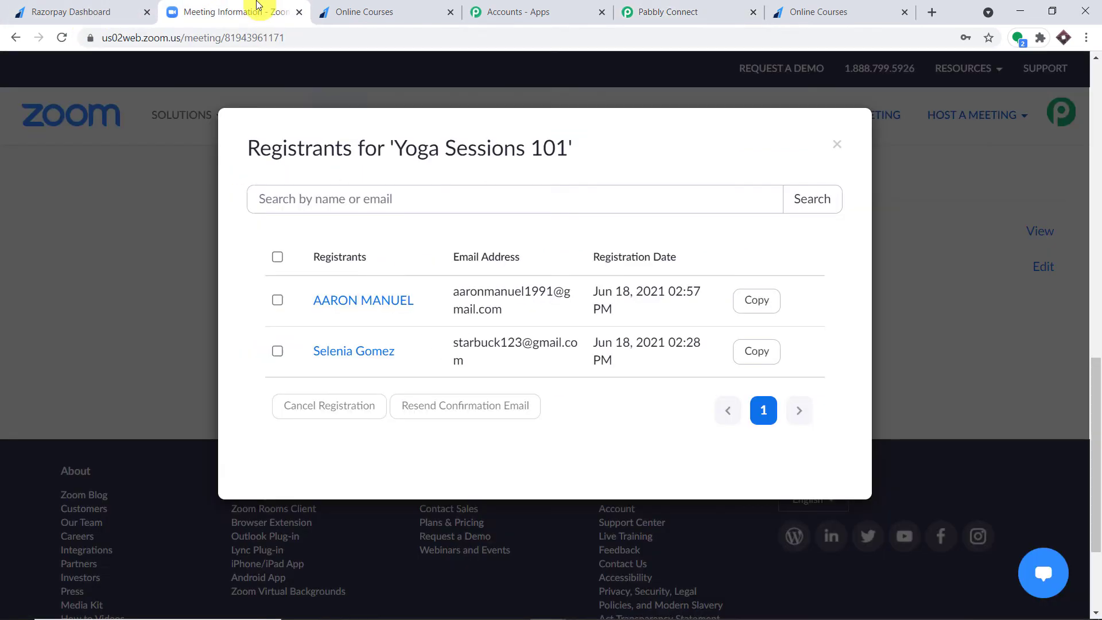
- Close the Yoga Sessions 101 registrants list and view Zoom's previous meetings
left_click(836, 144)
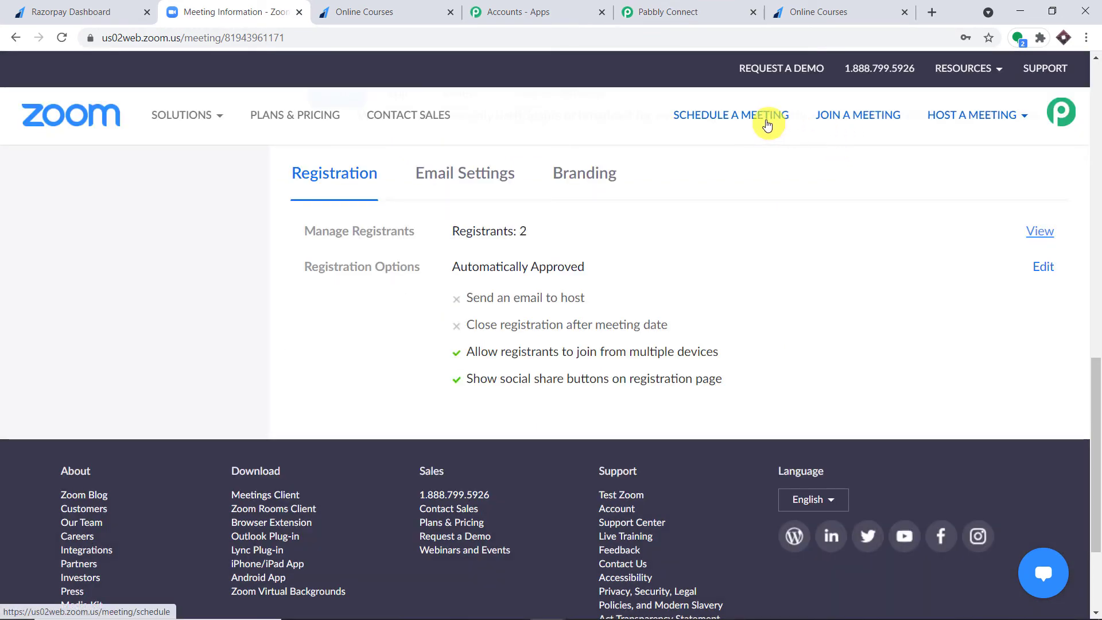
scroll(631, 183, "up", 10)
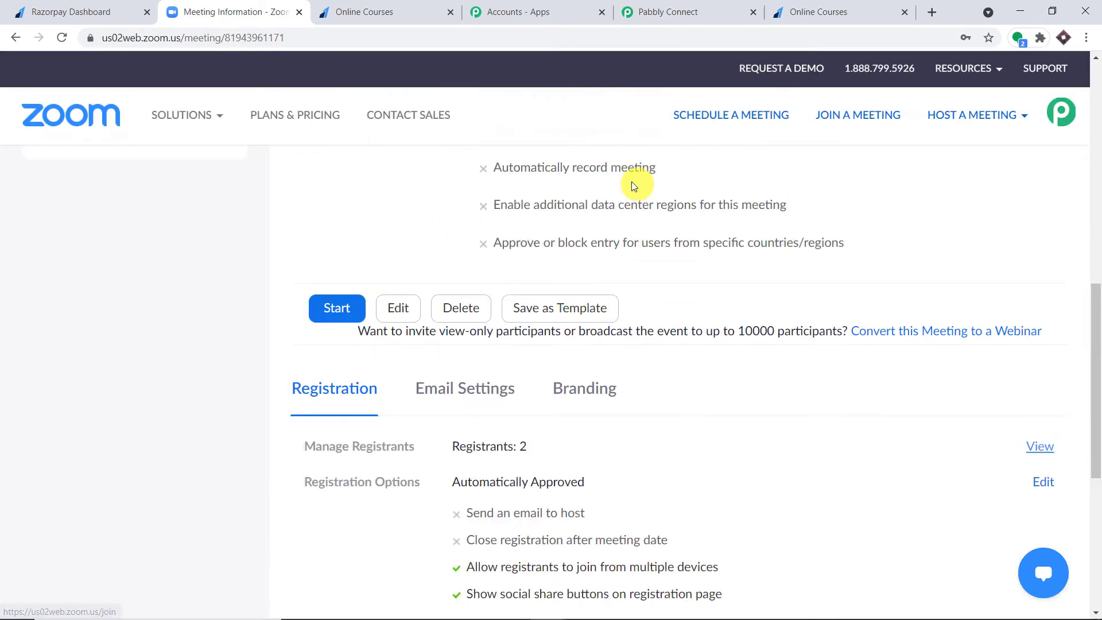
left_click(330, 194)
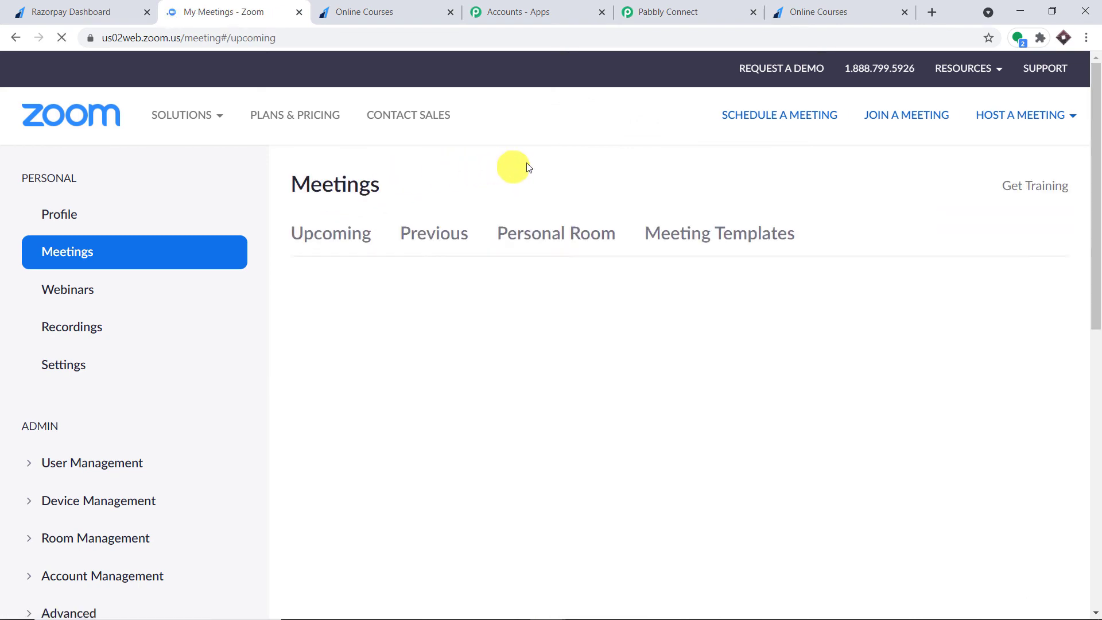
left_click(423, 240)
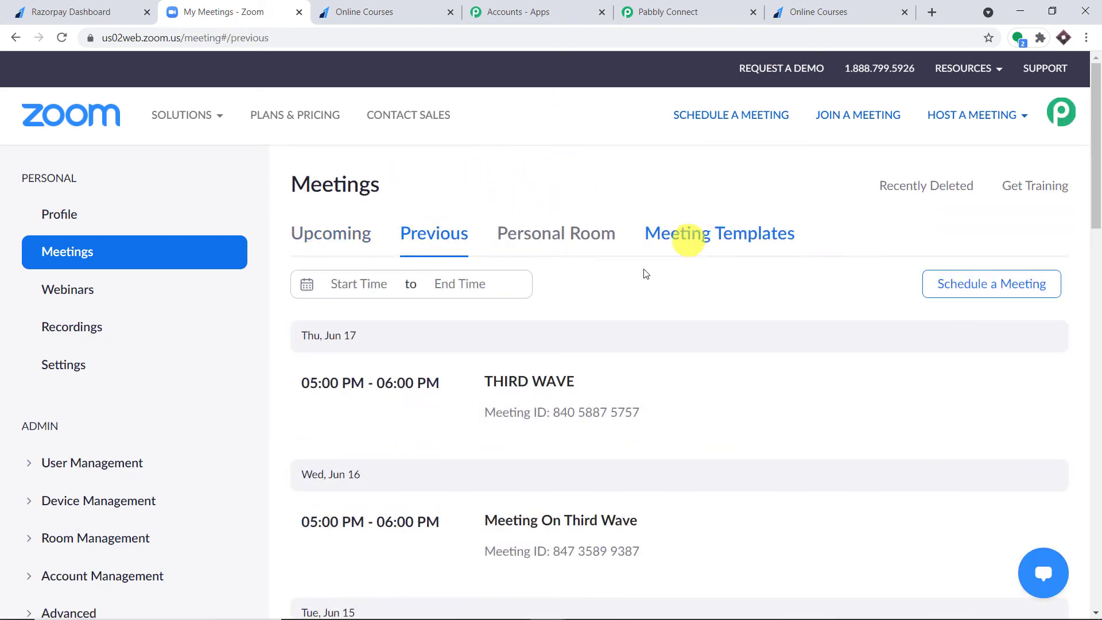
scroll(581, 296, "down", 10)
scroll(580, 296, "down", 5)
scroll(580, 297, "up", 13)
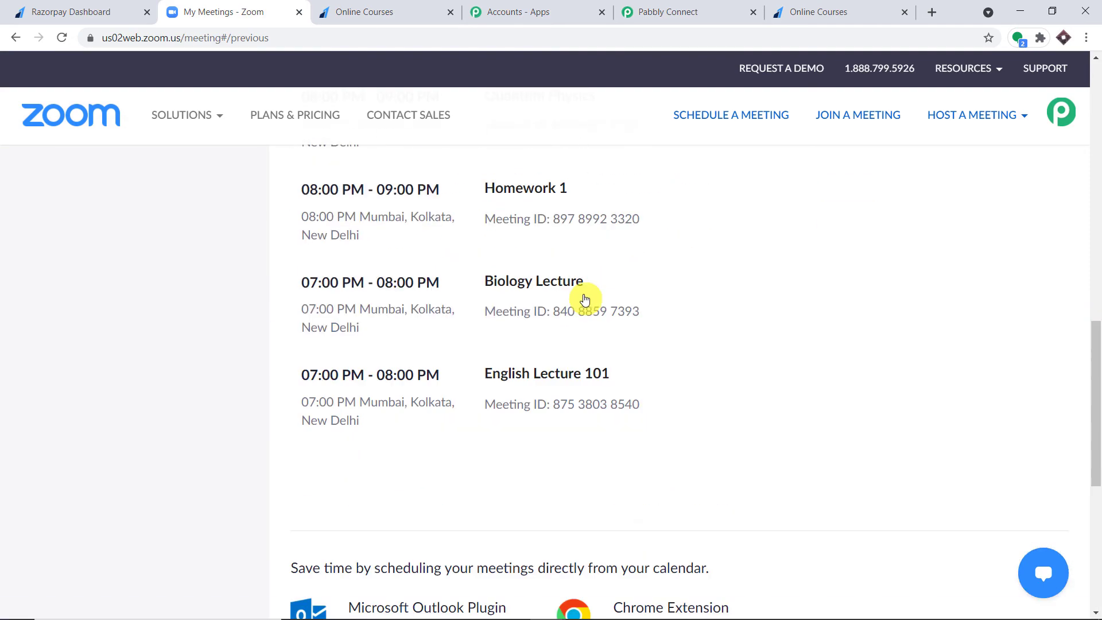
scroll(589, 293, "up", 10)
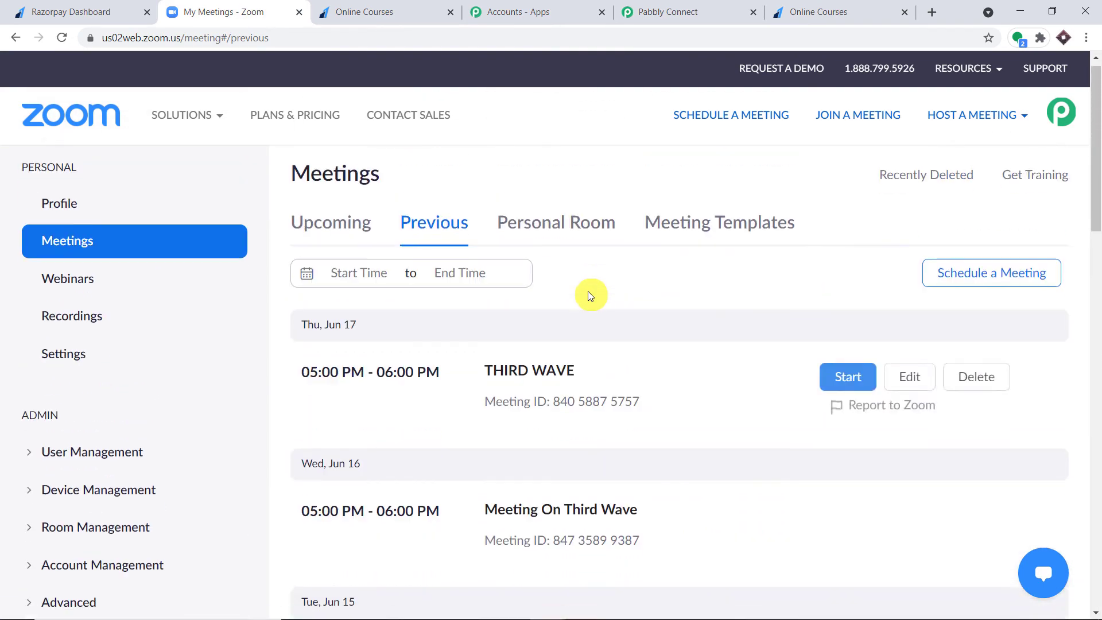
- Compare Pabbly's Meeting dropdown with Zoom's meetings, then start scheduling a new Zoom meeting
left_click(703, 7)
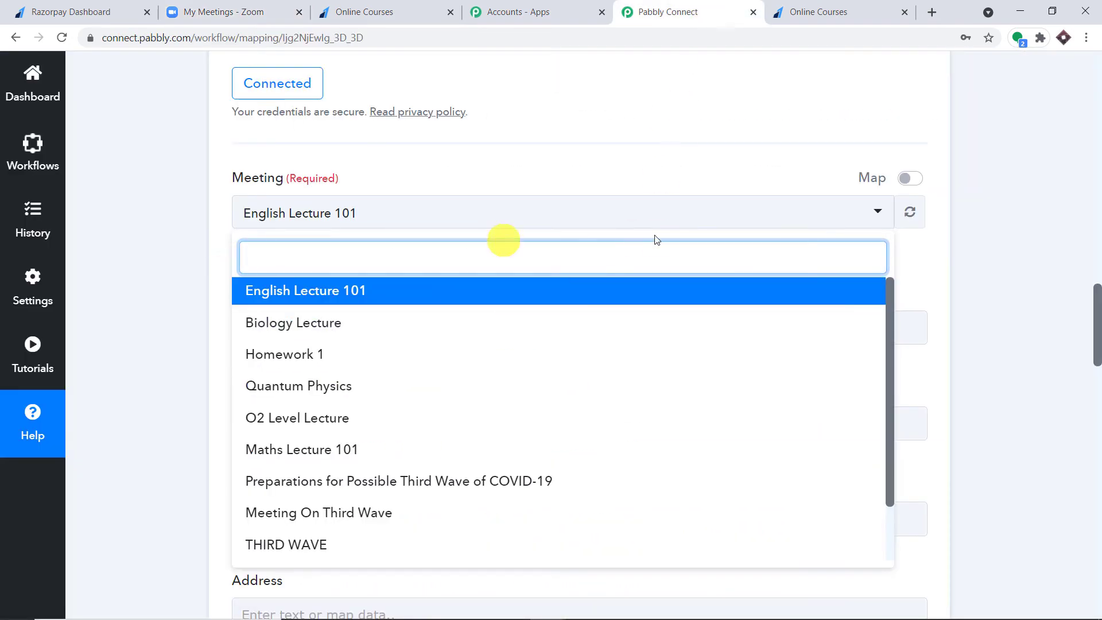
scroll(554, 343, "down", 1)
scroll(552, 345, "up", 2)
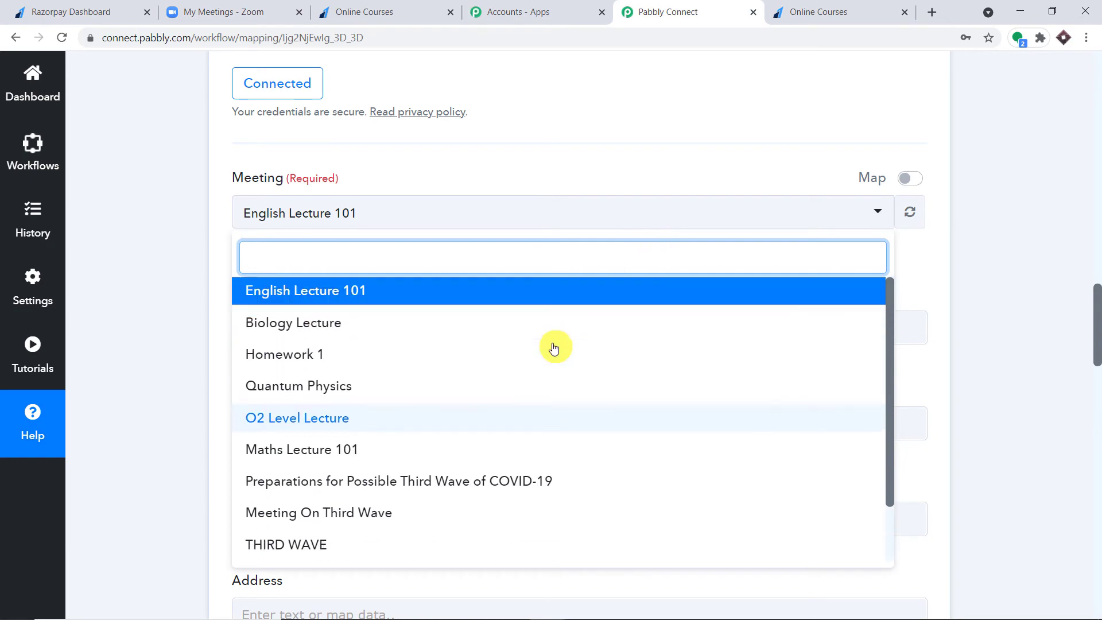
left_click(195, 12)
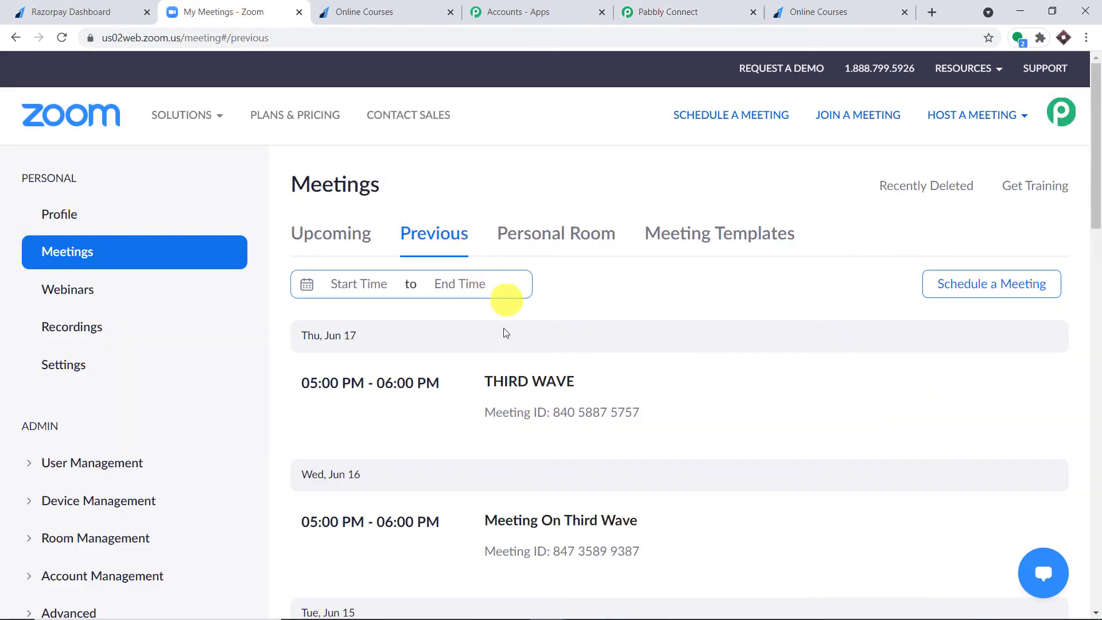
left_click(683, 11)
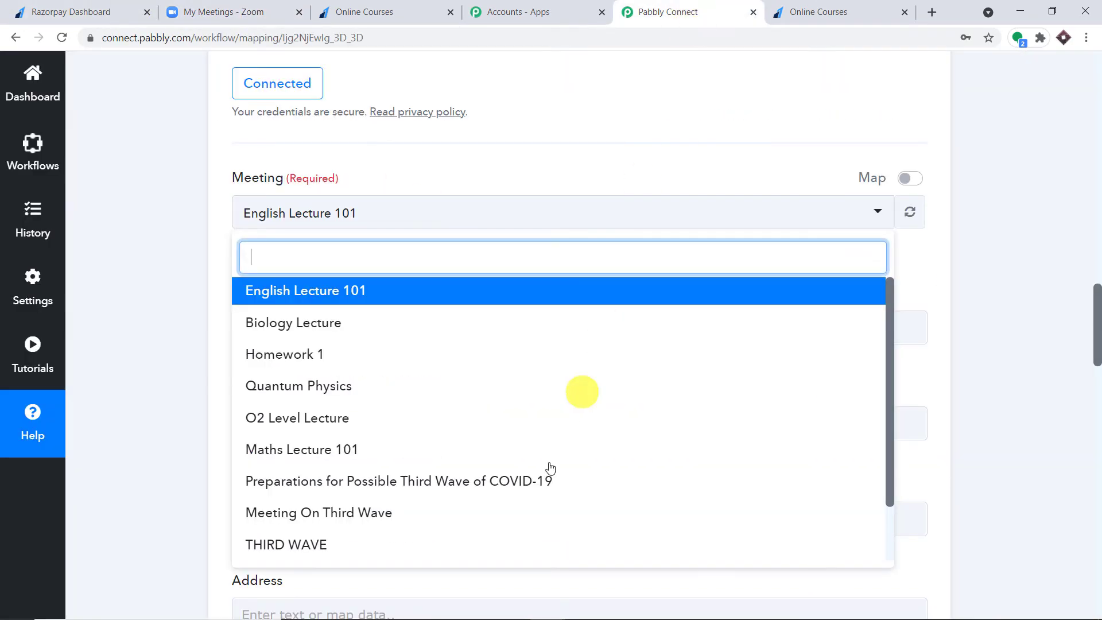
left_click(651, 135)
left_click(230, 9)
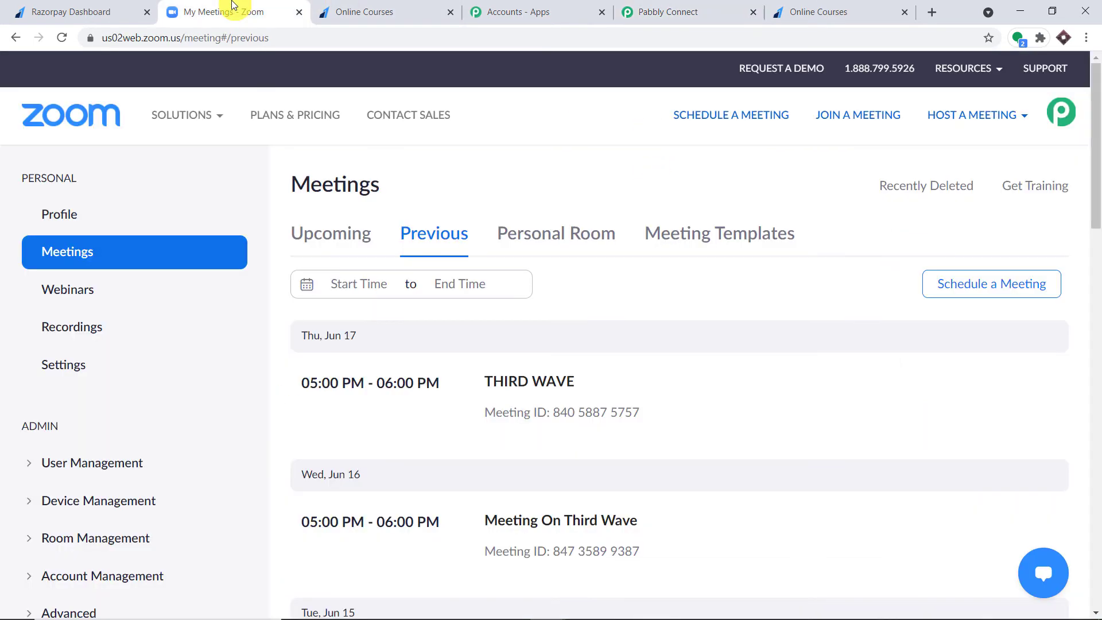
left_click(1009, 284)
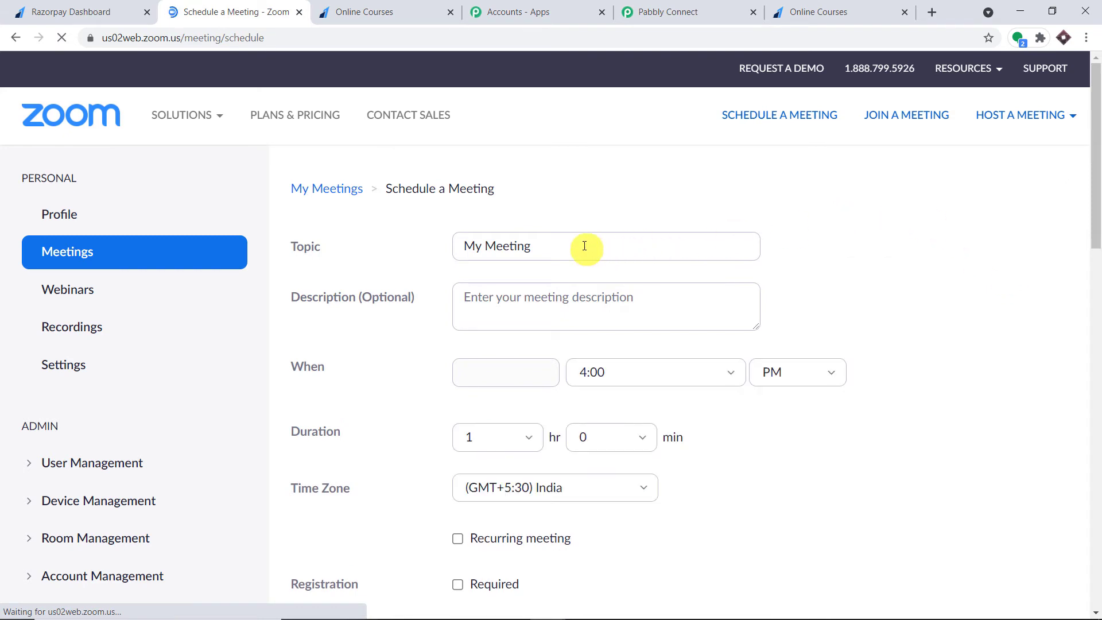
- Save a Zoom meeting 'HATHA YOGA CLASSES' on June 22, 2021 at 4:00 PM, then return to Pabbly Connect
triple_click(584, 246)
key("BackSpace")
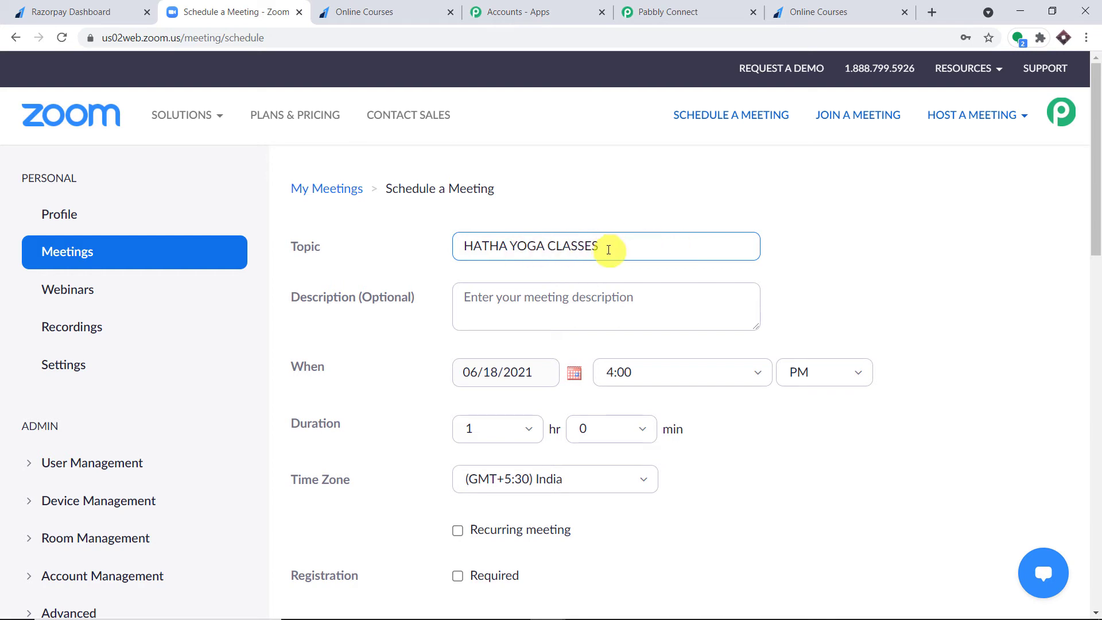
scroll(609, 246, "down", 1)
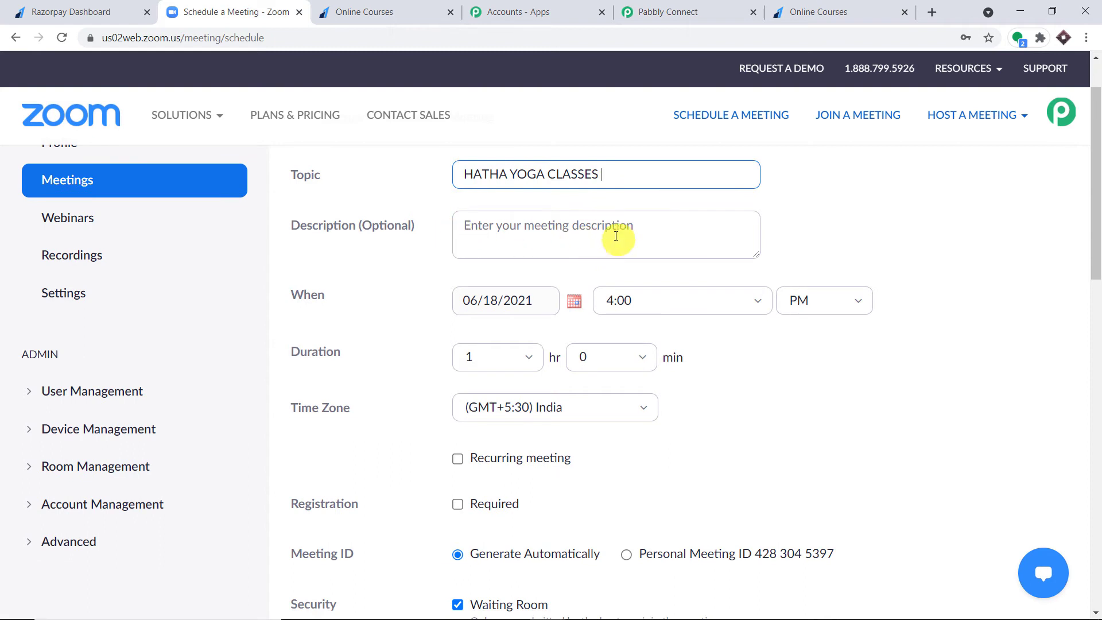
left_click(574, 300)
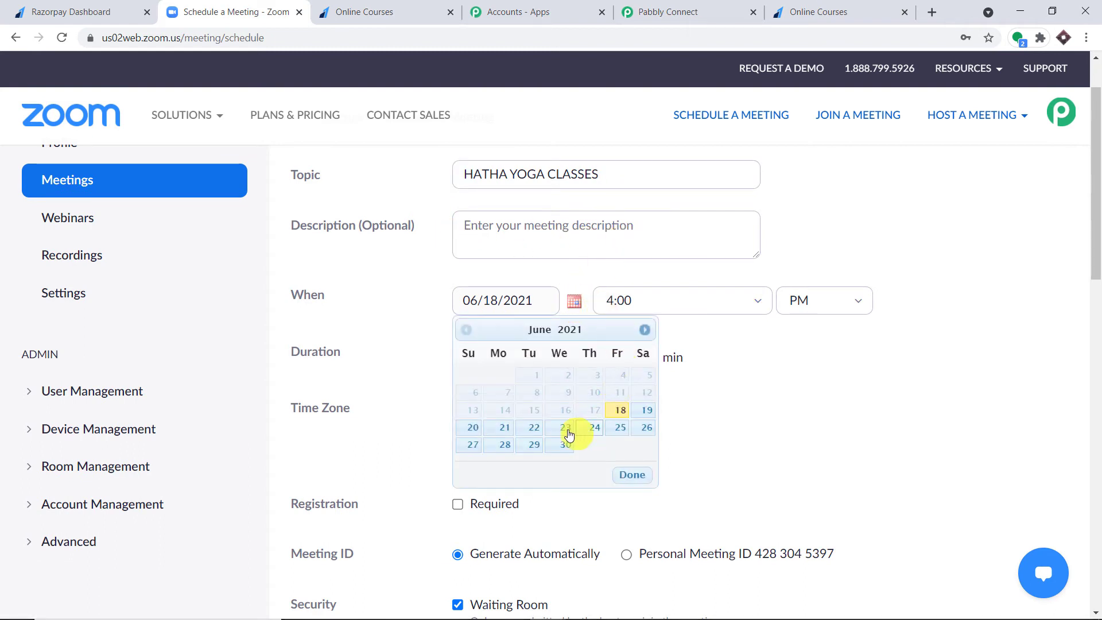
left_click(535, 428)
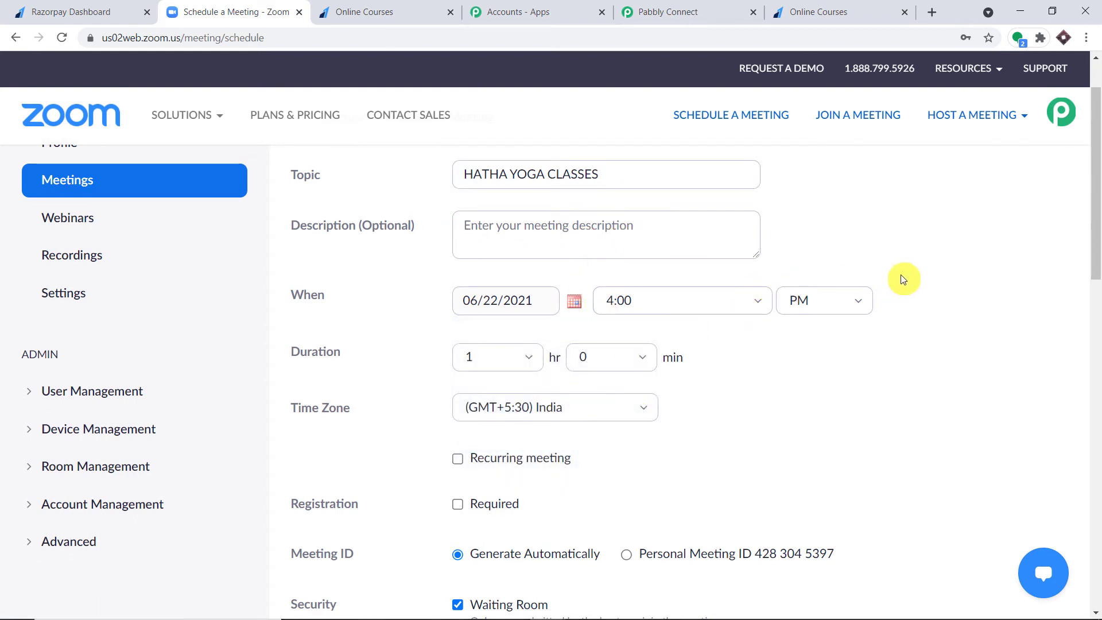
scroll(709, 306, "down", 2)
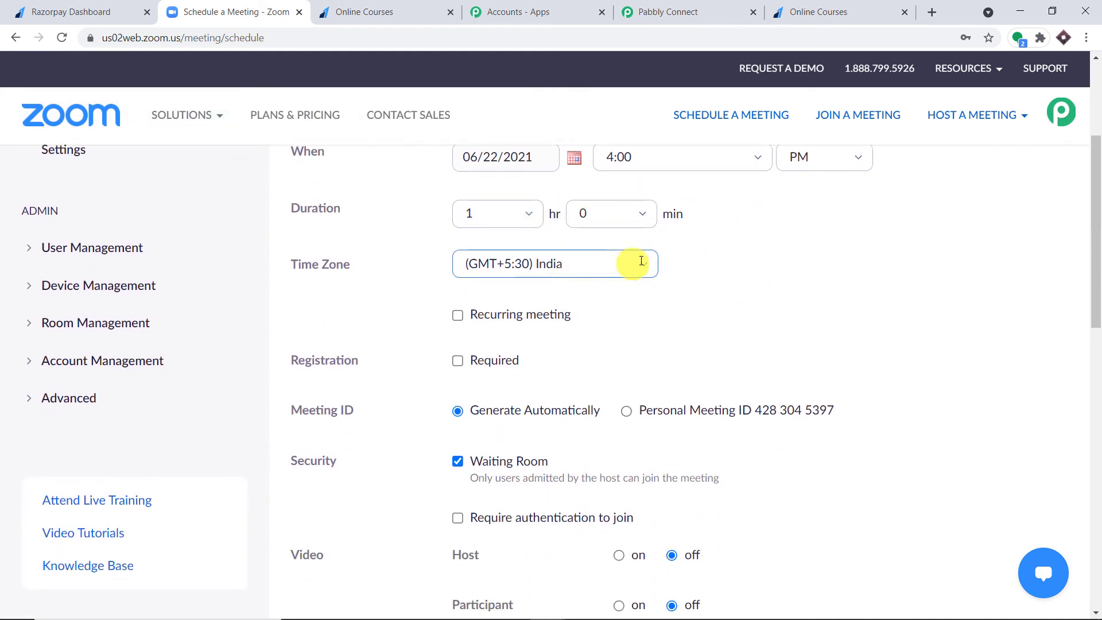
scroll(712, 256, "down", 1)
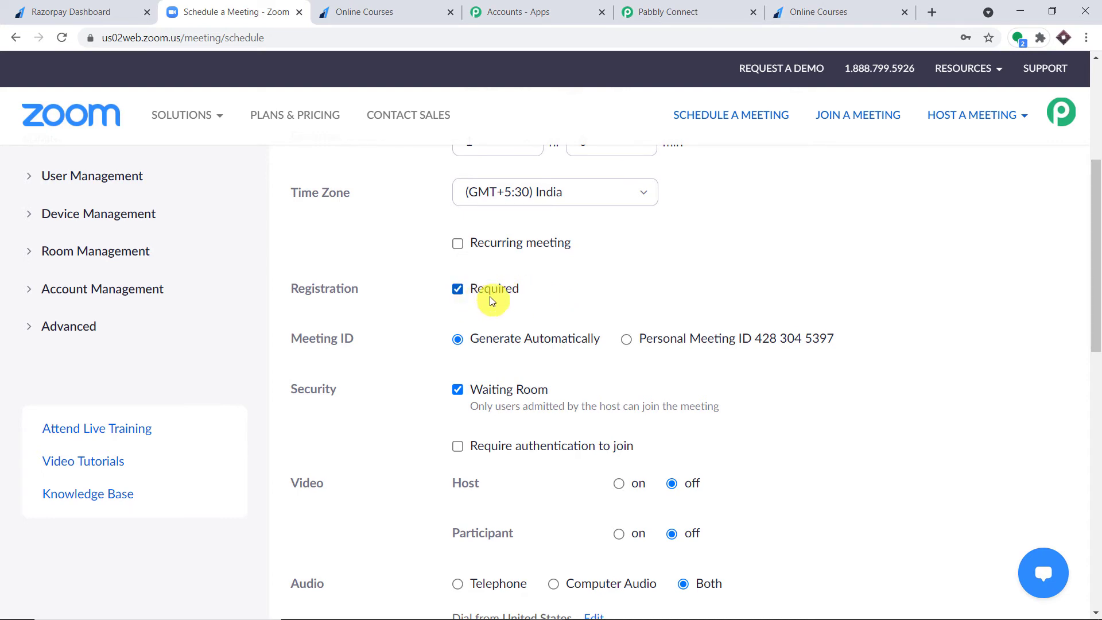
scroll(491, 299, "down", 3)
scroll(582, 263, "down", 8)
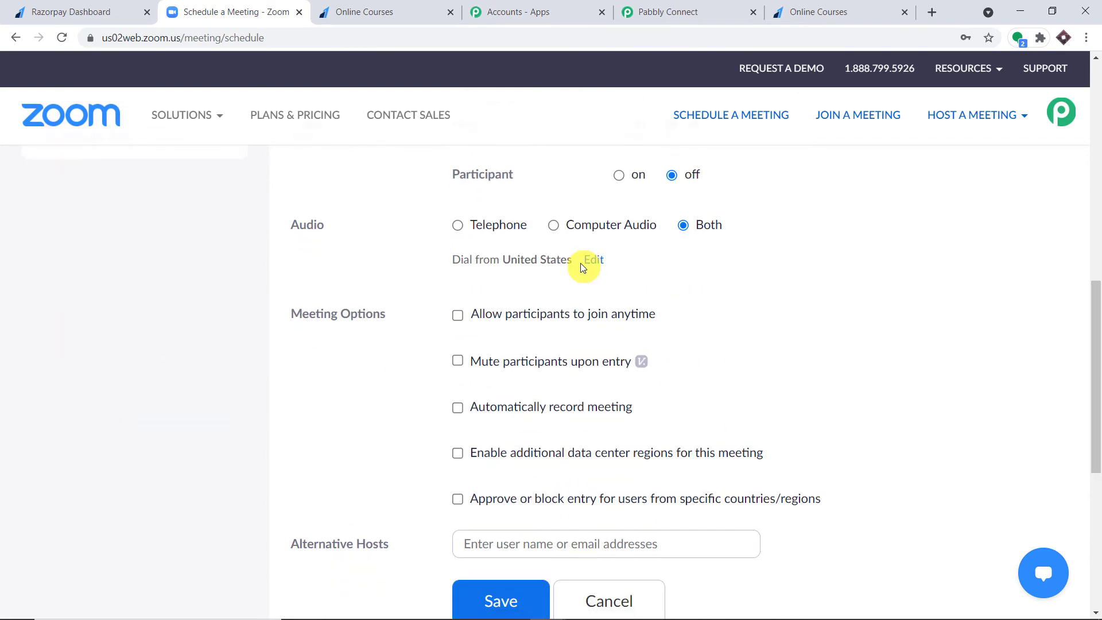
left_click(519, 393)
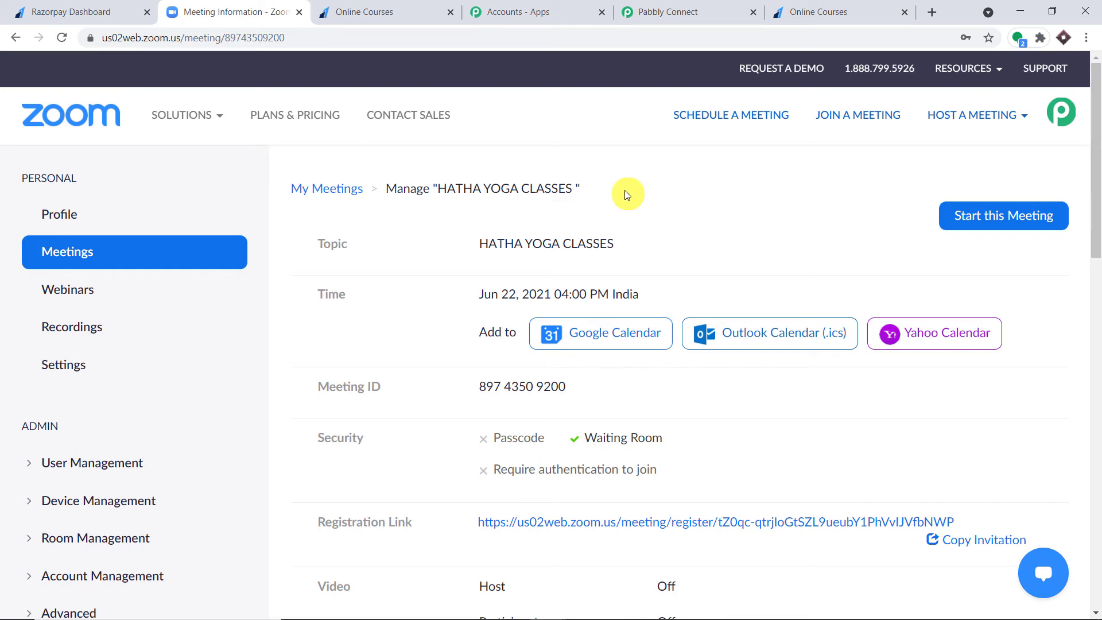
left_click(668, 7)
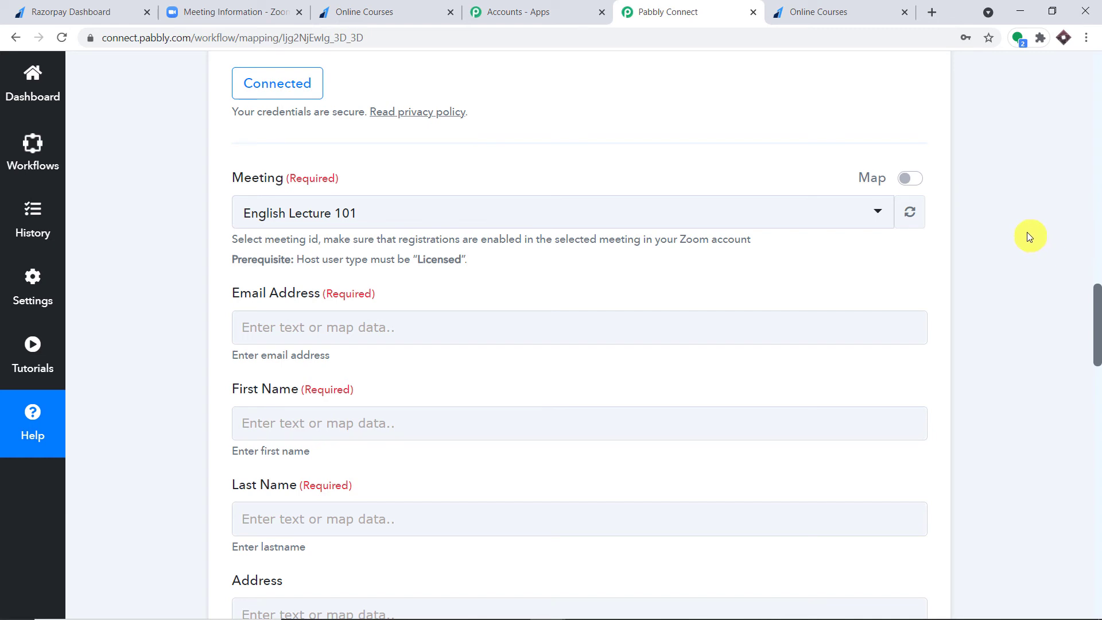
- Refresh the Zoom meetings list and select HATHA YOGA CLASSES as the registrant's meeting
left_click(917, 215)
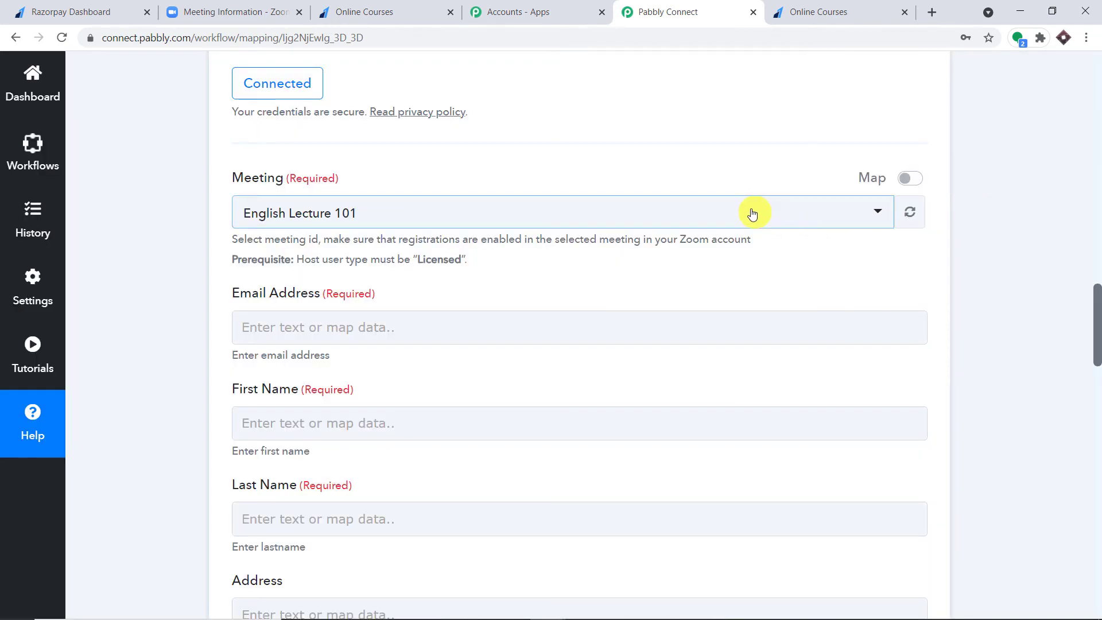
left_click(752, 214)
scroll(570, 372, "down", 3)
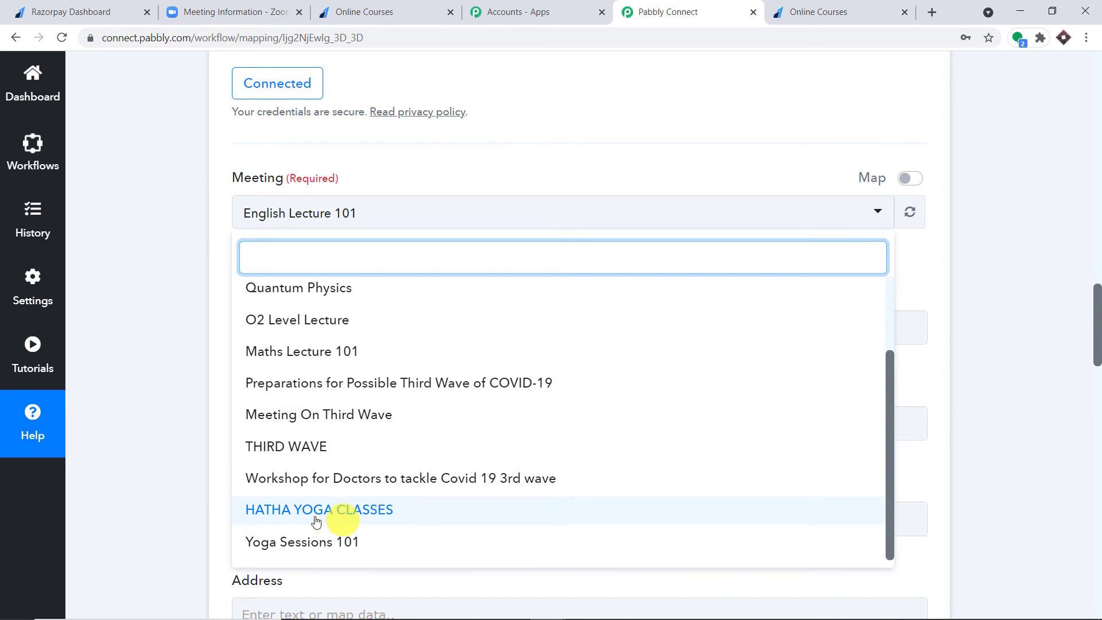
left_click(348, 519)
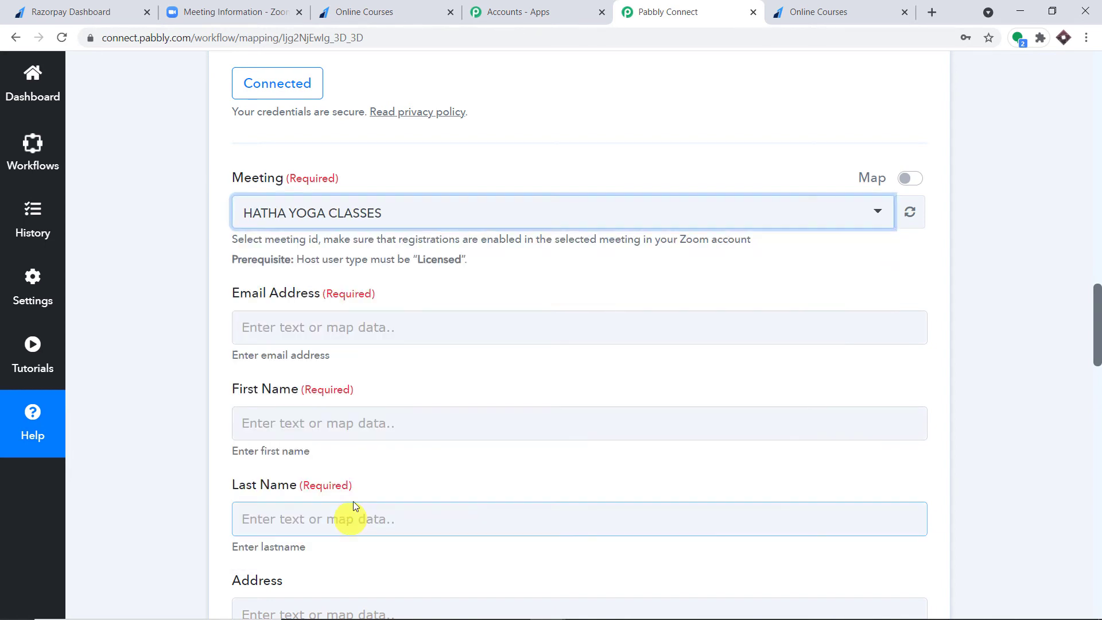
scroll(595, 213, "down", 1)
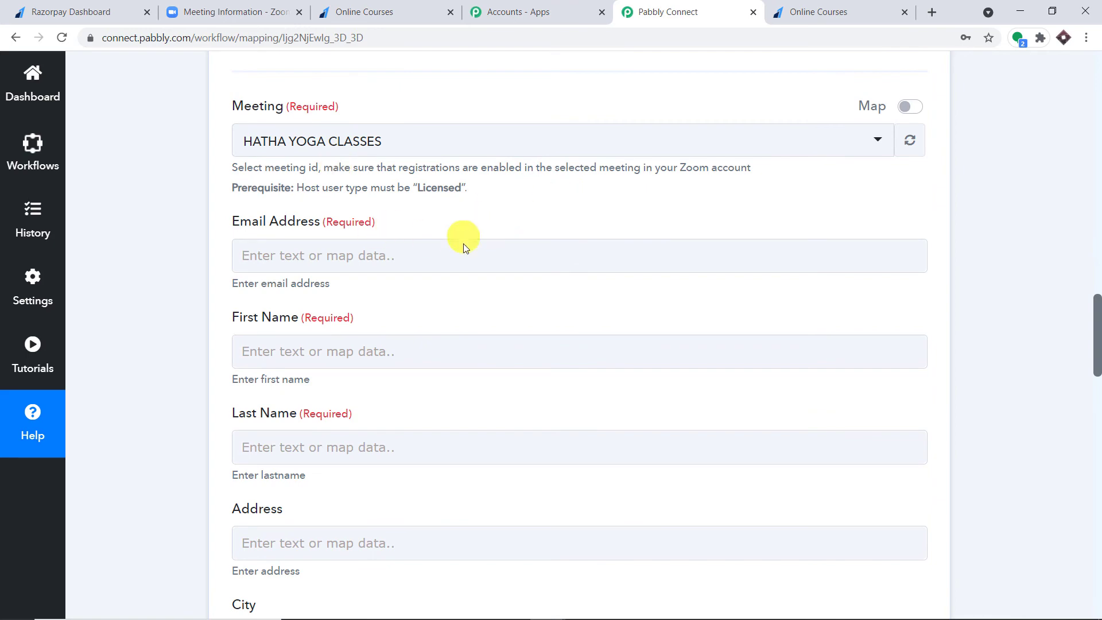
scroll(670, 194, "up", 15)
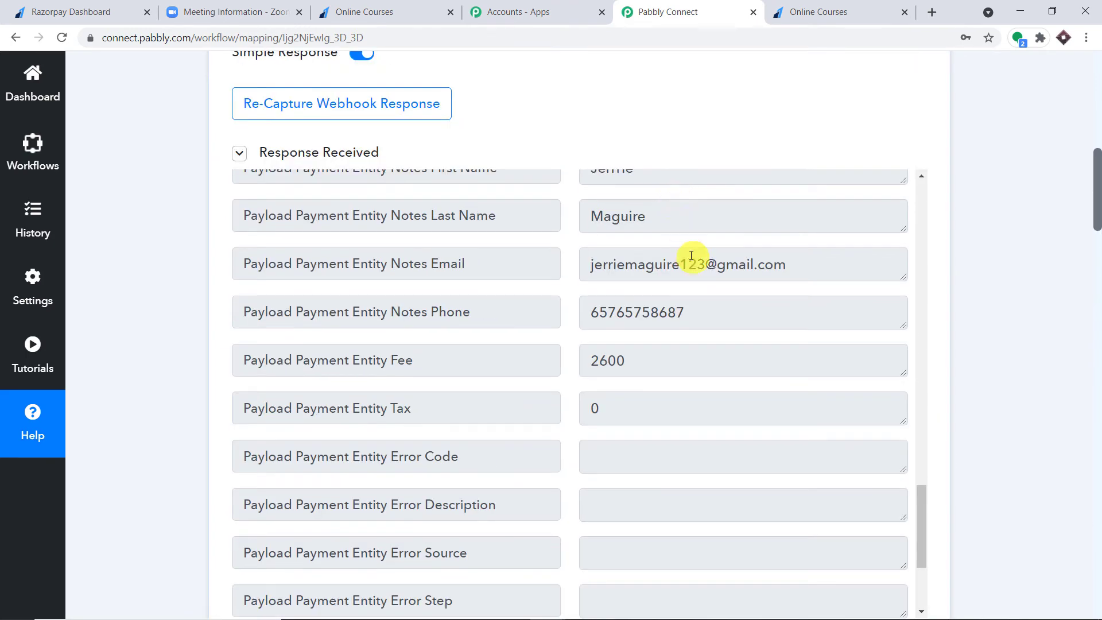
scroll(775, 270, "down", 6)
scroll(1099, 266, "down", 8)
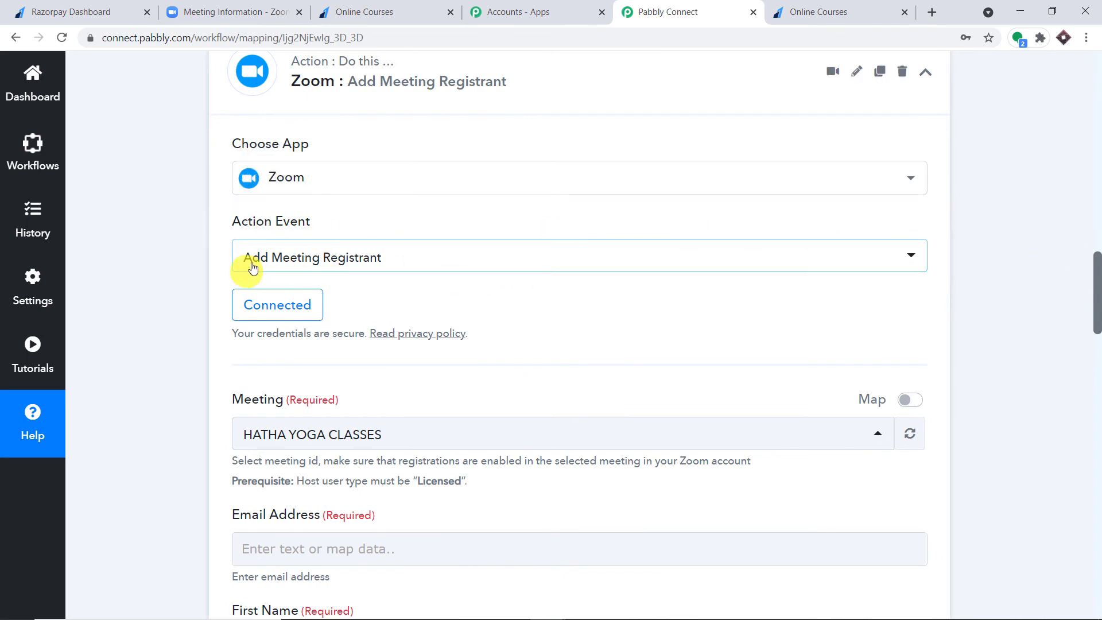
- Browse the Razorpay: Payment Captured fields for Email Address and locate the email in the sample response
scroll(328, 323, "down", 2)
scroll(572, 291, "down", 4)
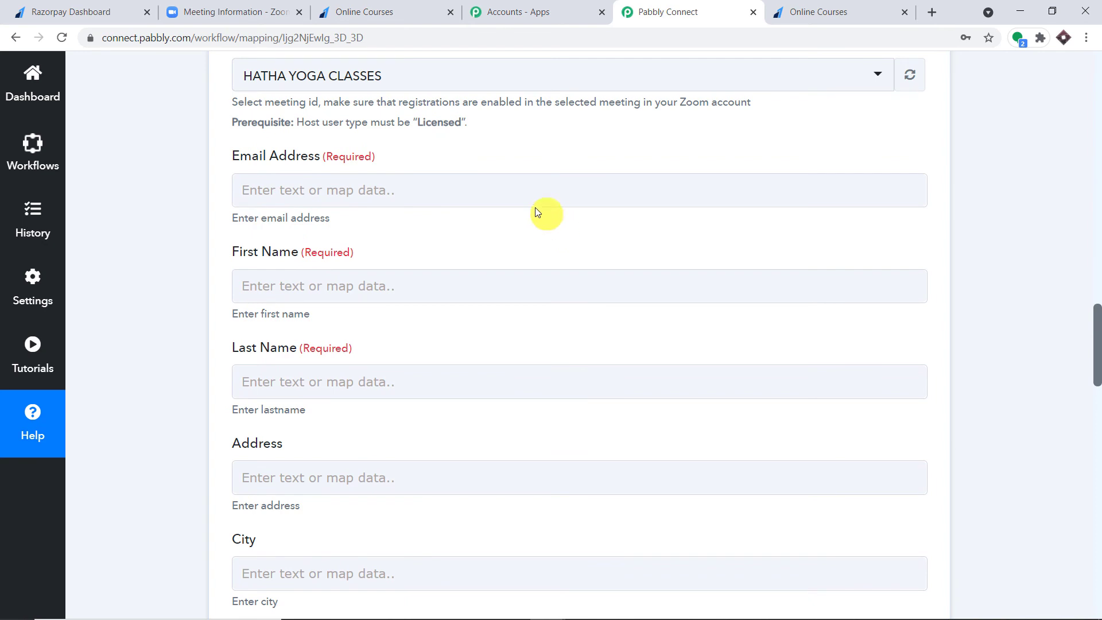
left_click(360, 179)
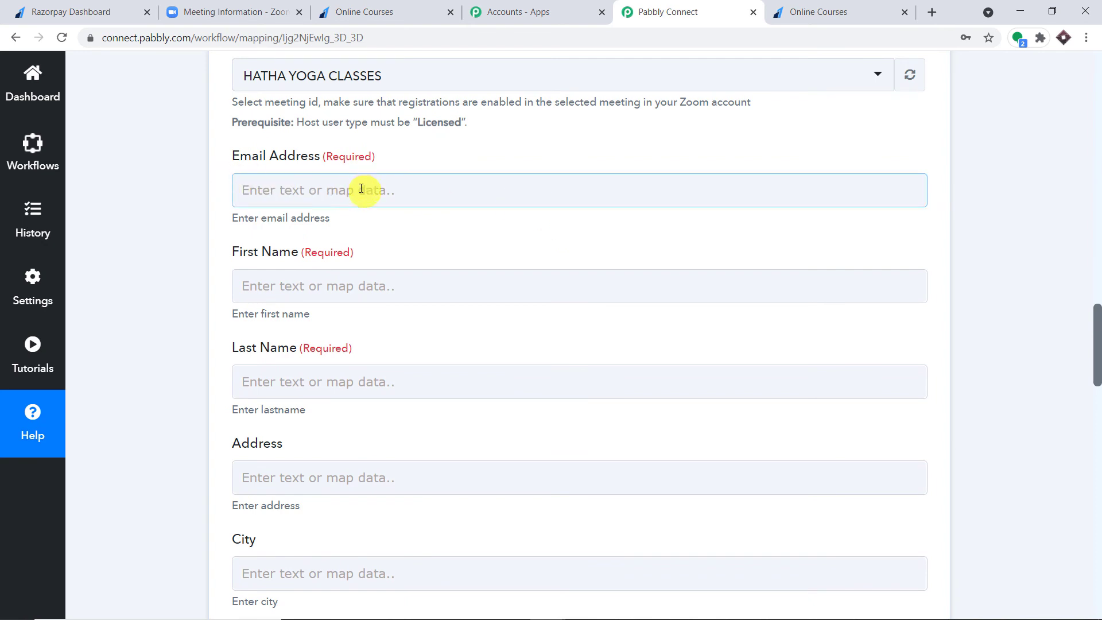
left_click(345, 196)
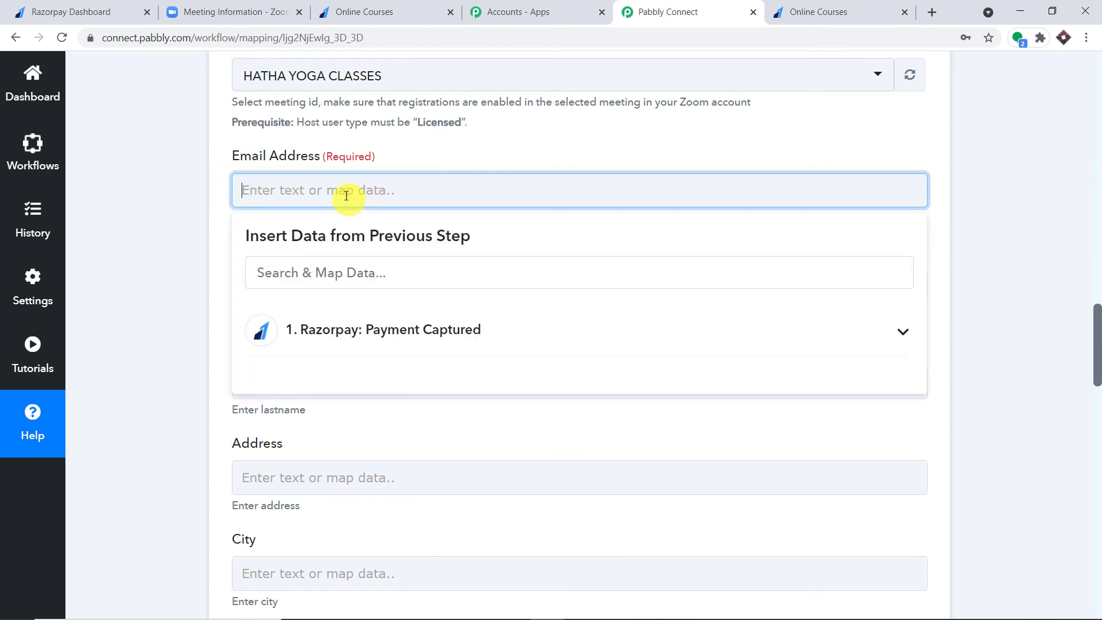
left_click(355, 321)
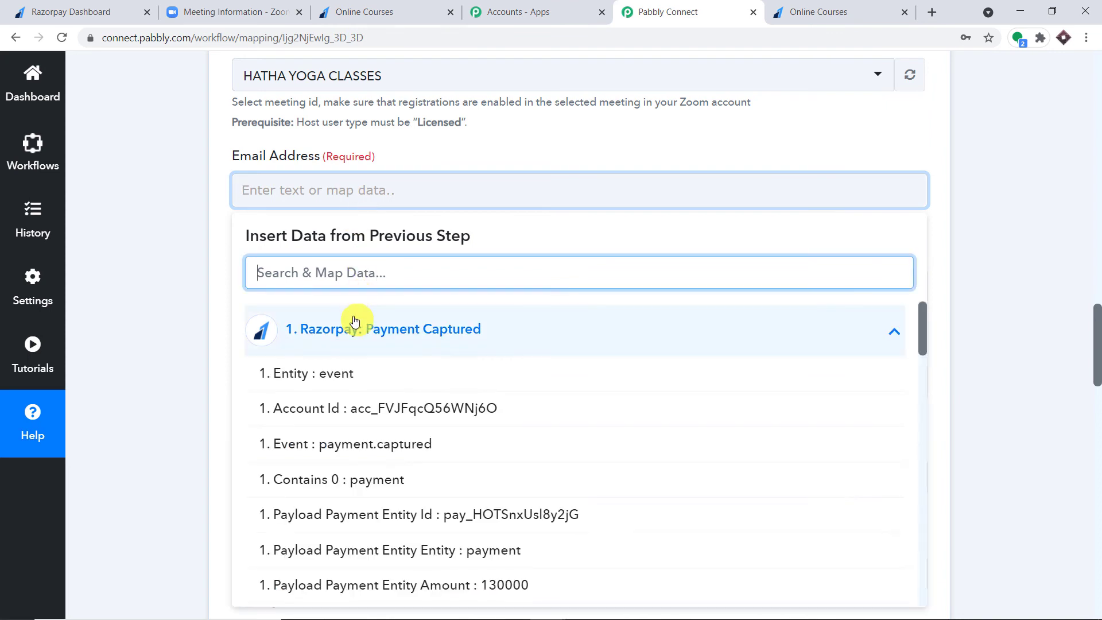
scroll(601, 419, "down", 7)
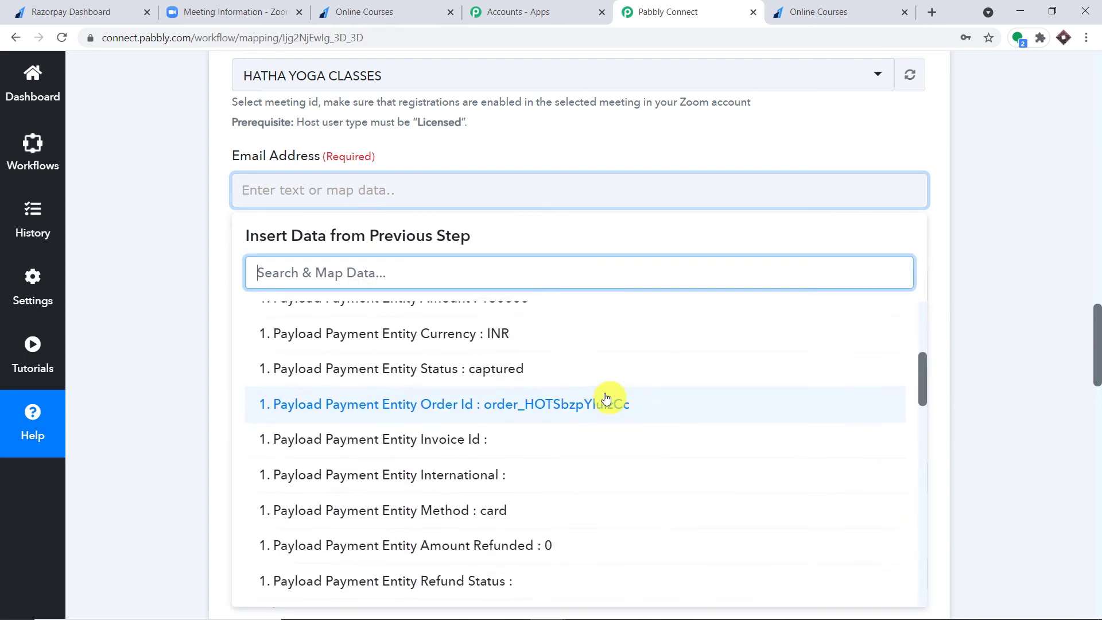
scroll(603, 397, "down", 8)
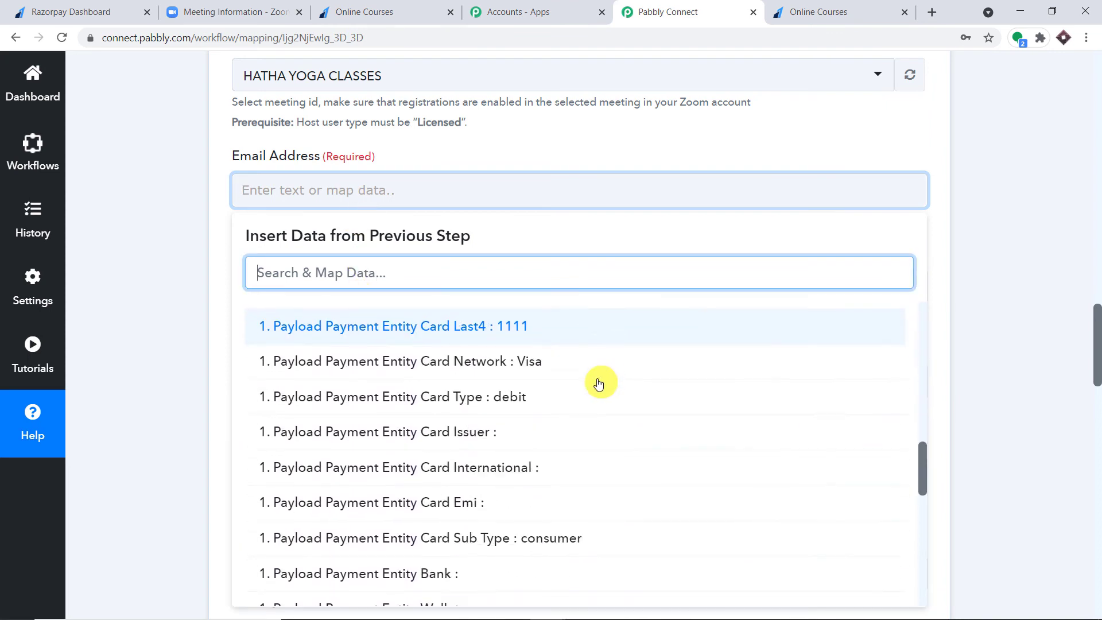
scroll(595, 382, "down", 5)
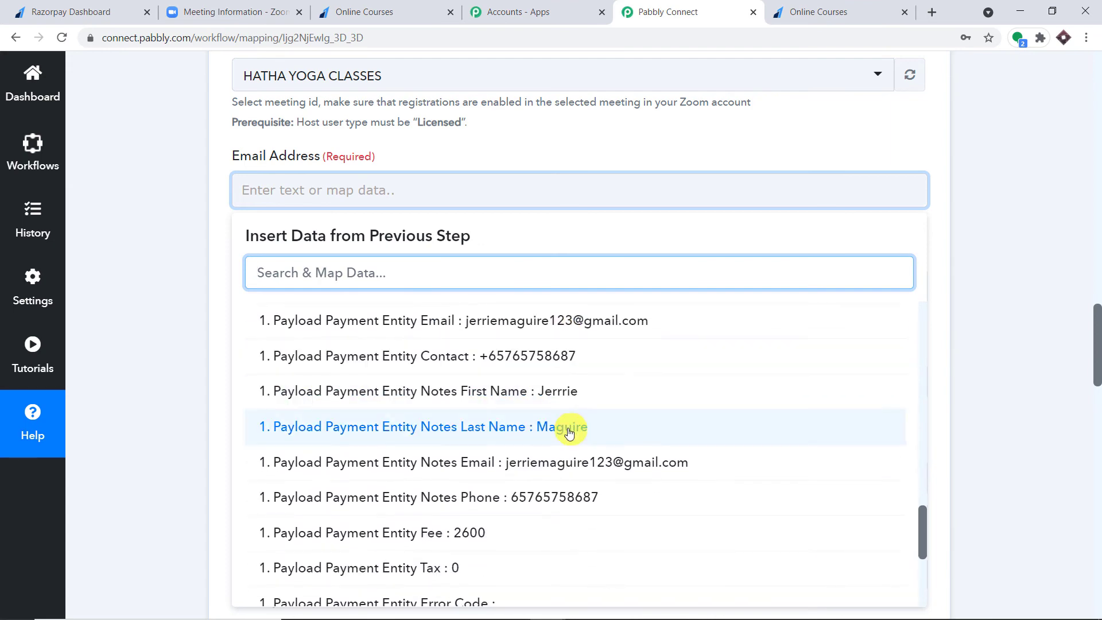
left_click(1098, 236)
left_click_drag(1097, 242, 1094, 171)
scroll(758, 255, "up", 6)
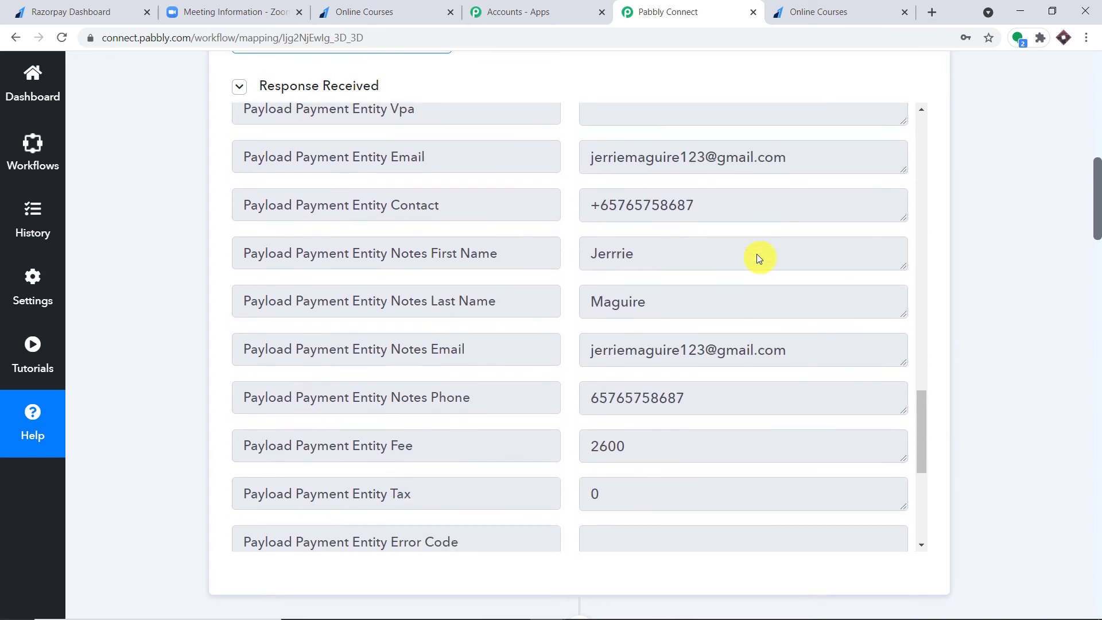
left_click_drag(808, 349, 568, 354)
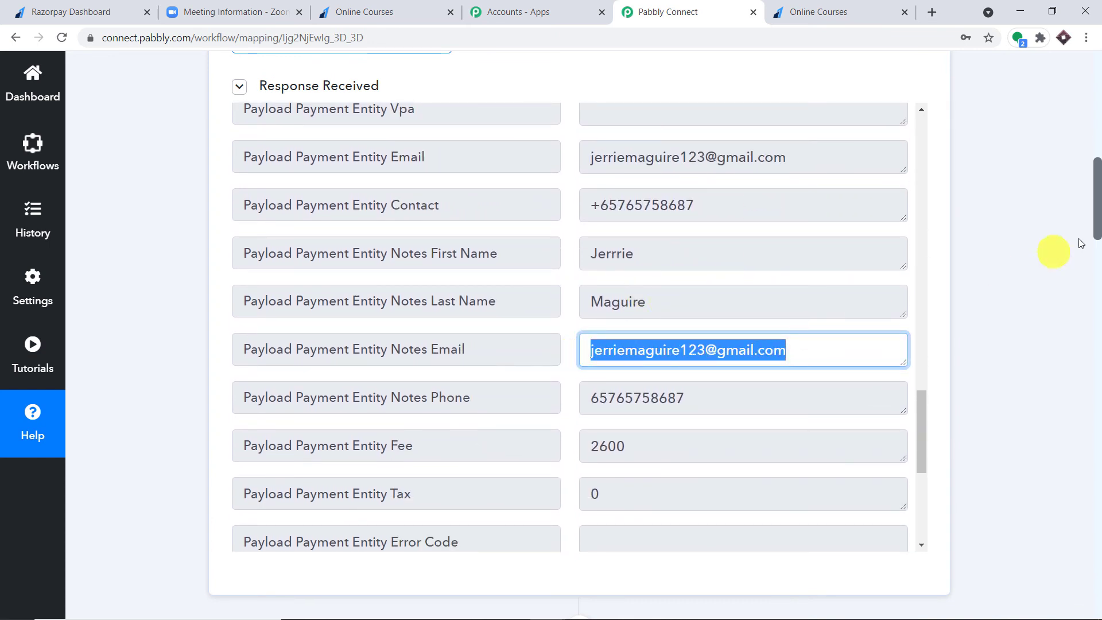
left_click_drag(1098, 221, 1093, 362)
- Map Payload Payment Entity Email into the Email Address field
left_click(318, 207)
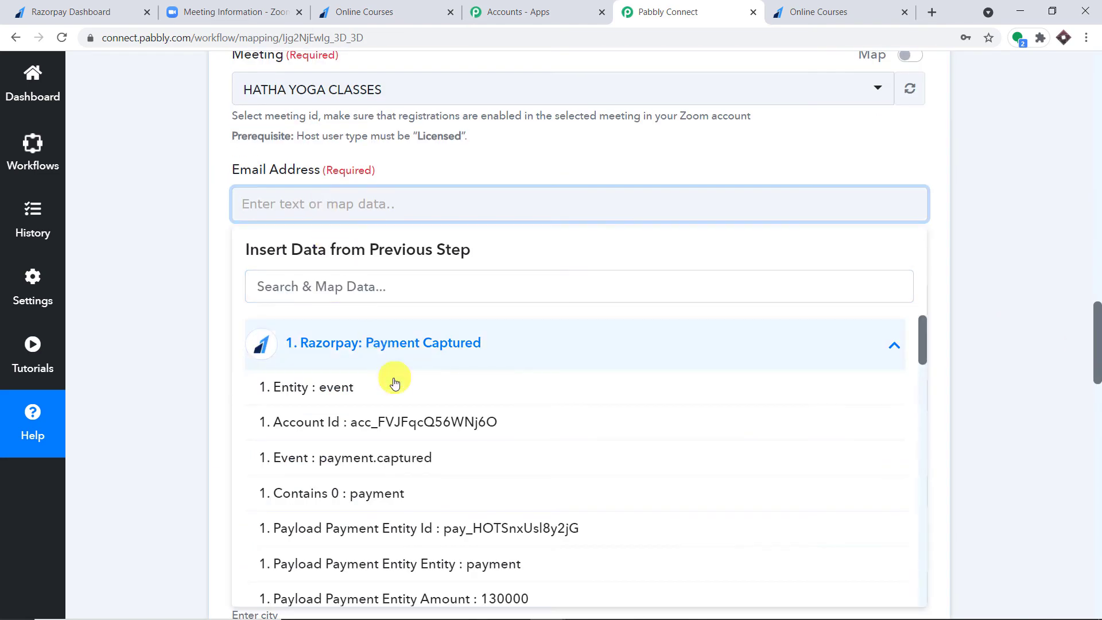
scroll(459, 373, "down", 6)
scroll(473, 422, "down", 10)
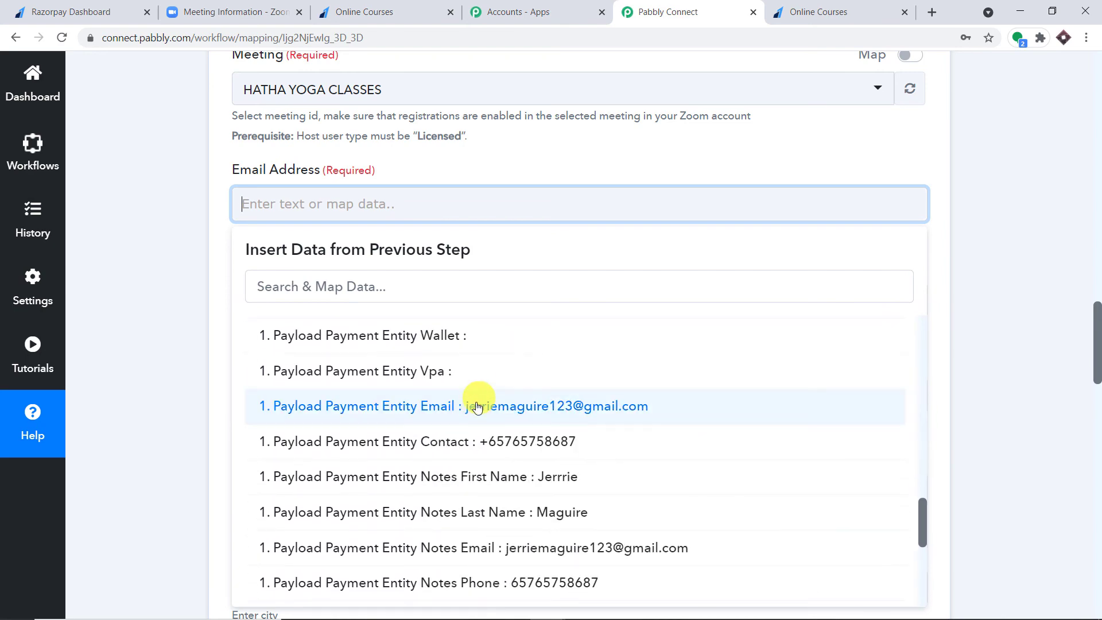
left_click(474, 411)
left_click(532, 159)
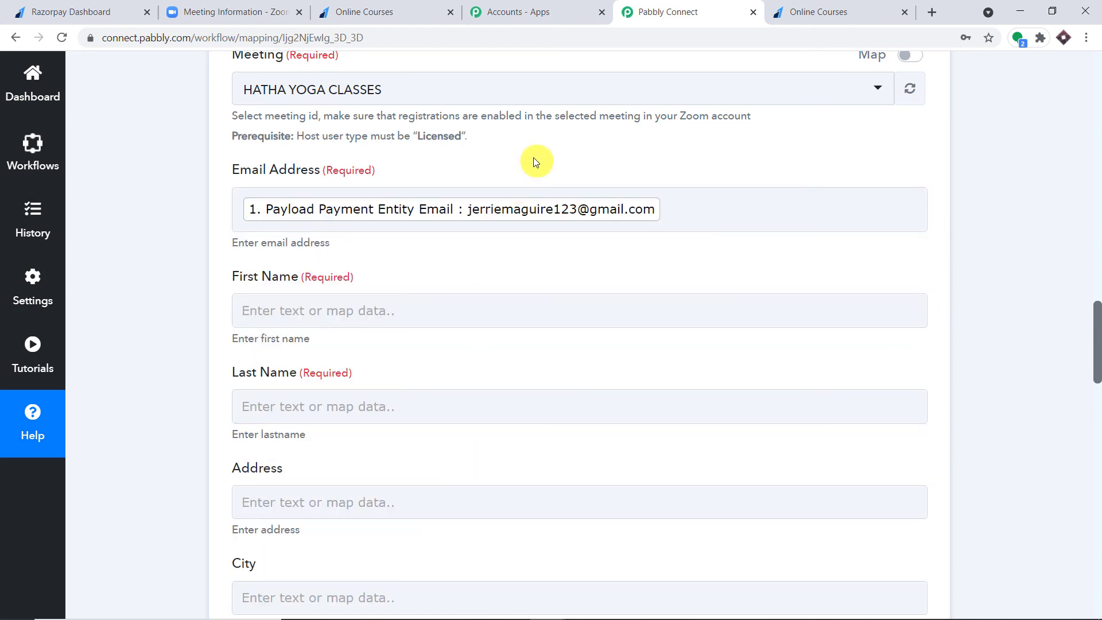
- Map Razorpay Payload Payment Entity Notes First Name into the First Name field
scroll(529, 166, "down", 3)
left_click(379, 167)
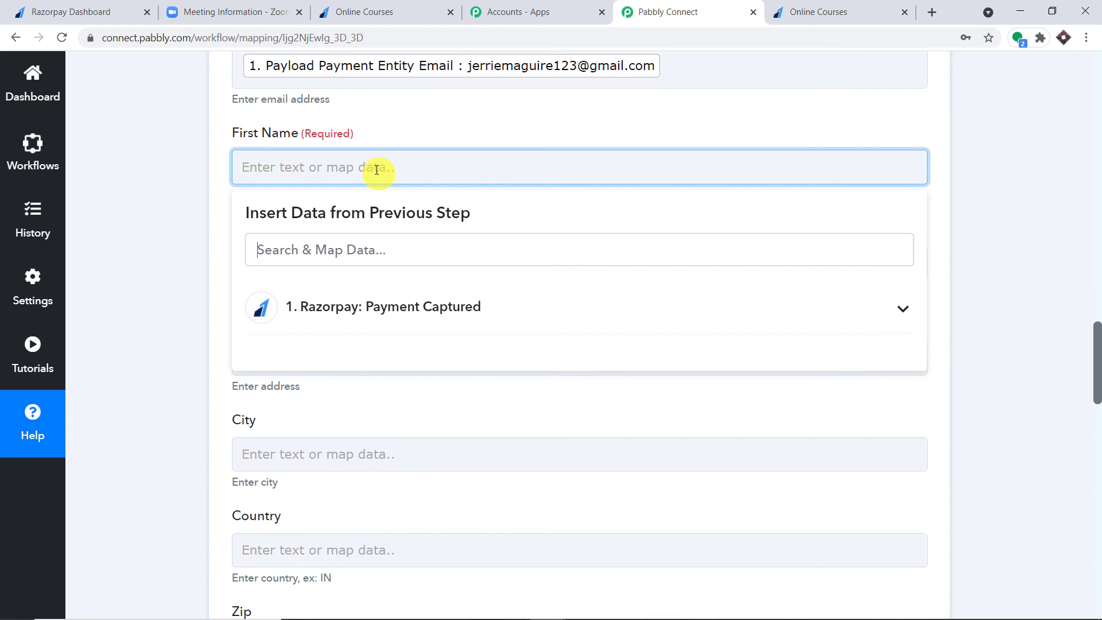
left_click(372, 291)
scroll(455, 362, "down", 5)
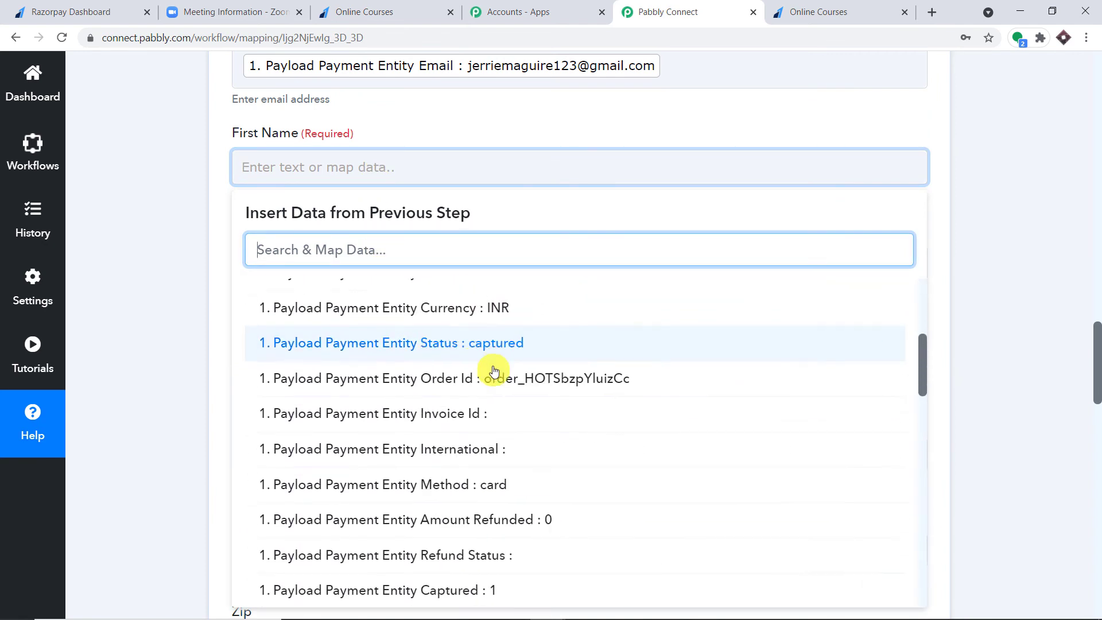
scroll(494, 372, "down", 6)
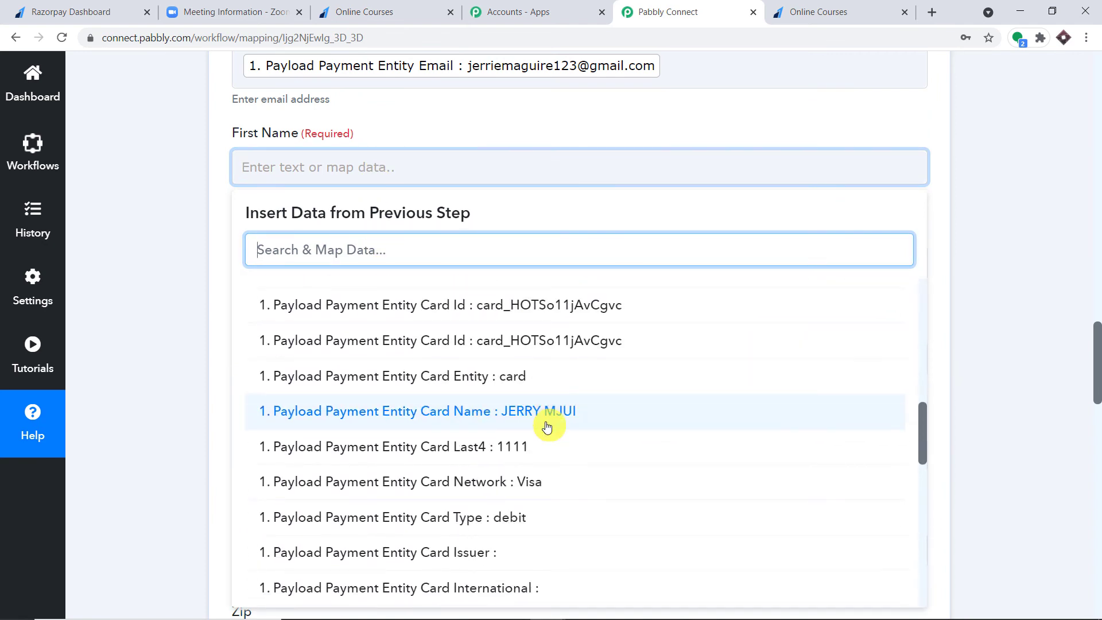
scroll(557, 422, "down", 7)
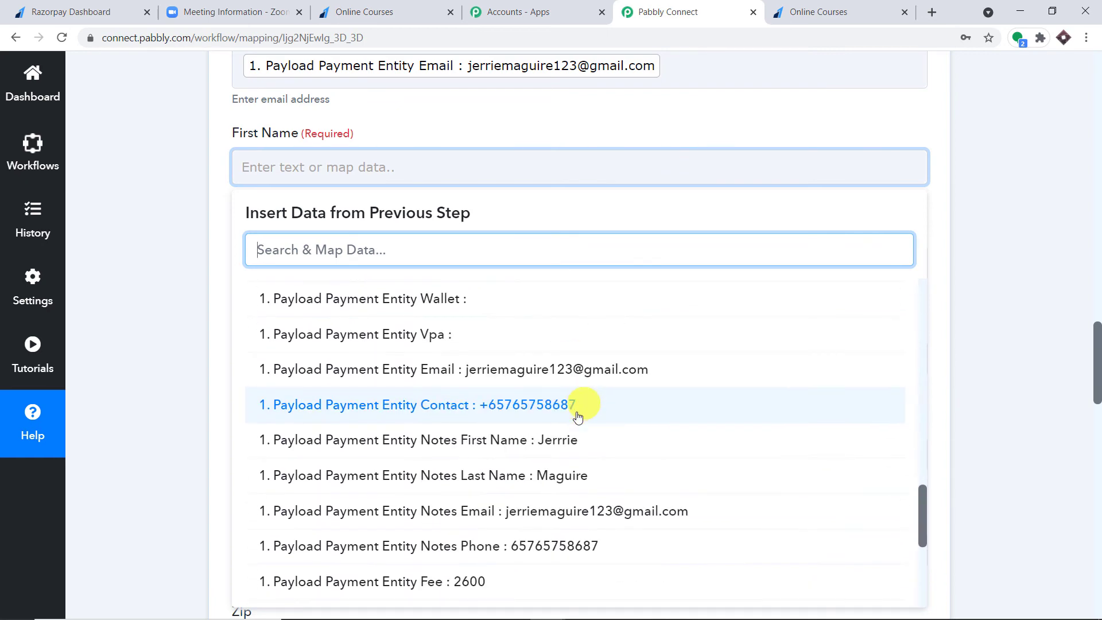
left_click(573, 440)
left_click(595, 134)
- Map Razorpay Payload Payment Entity Notes Last Name into the Last Name field
scroll(454, 131, "down", 3)
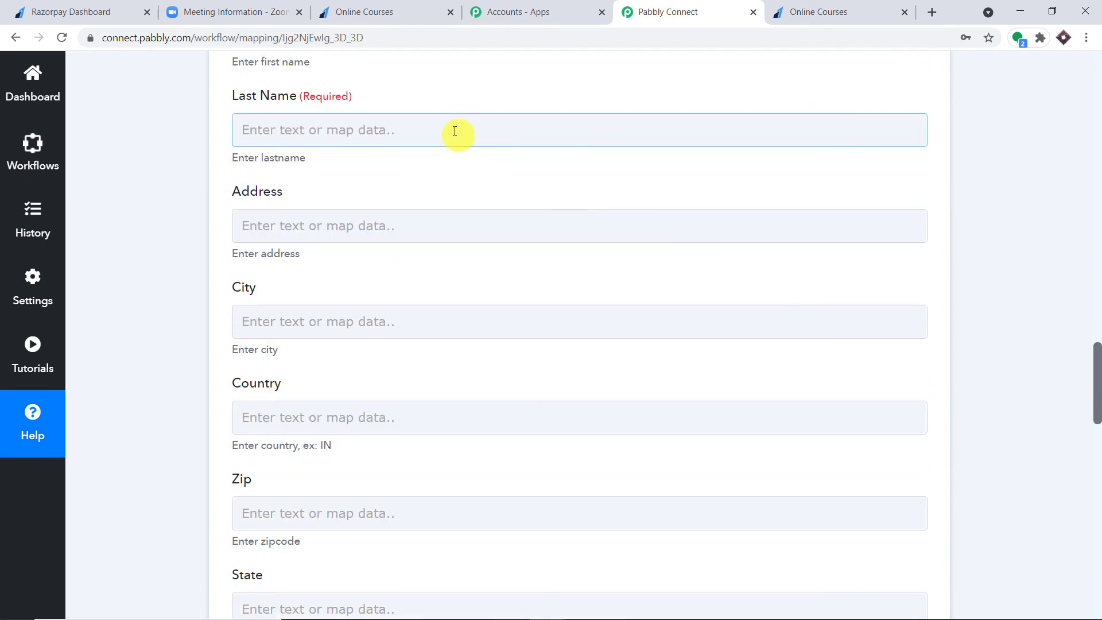
left_click(455, 131)
left_click(504, 276)
scroll(618, 459, "down", 3)
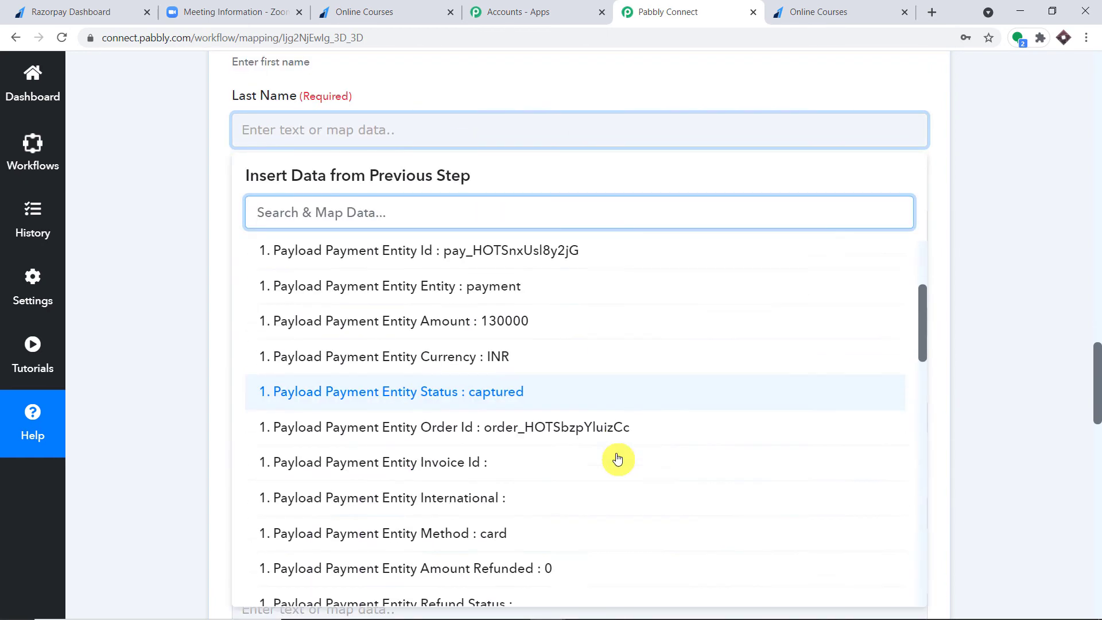
scroll(618, 459, "down", 12)
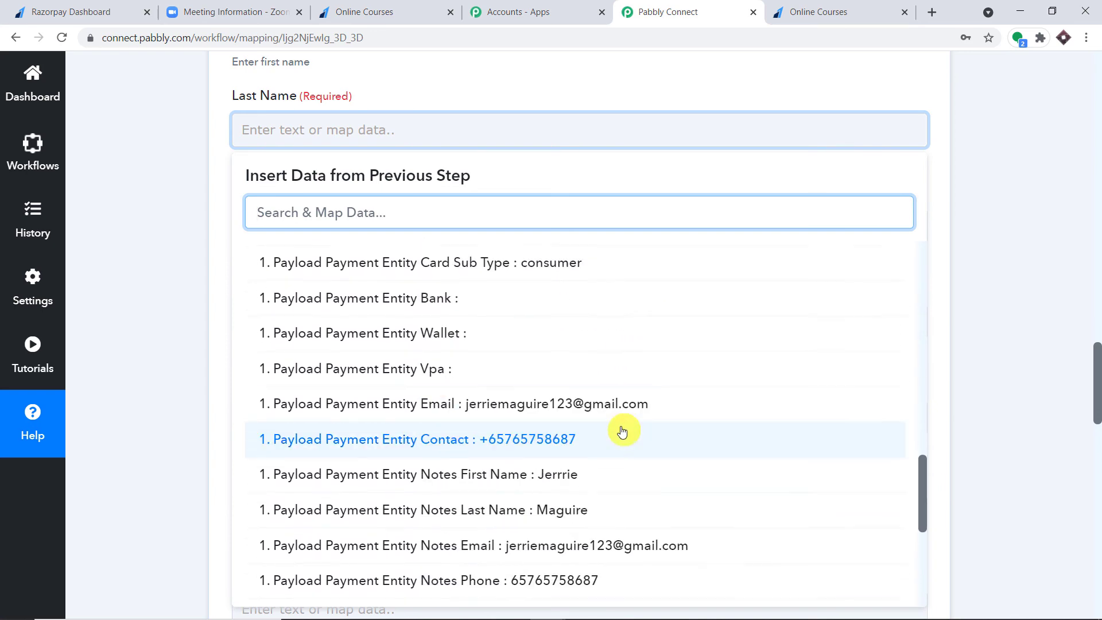
scroll(623, 432, "down", 1)
left_click(593, 438)
left_click(594, 72)
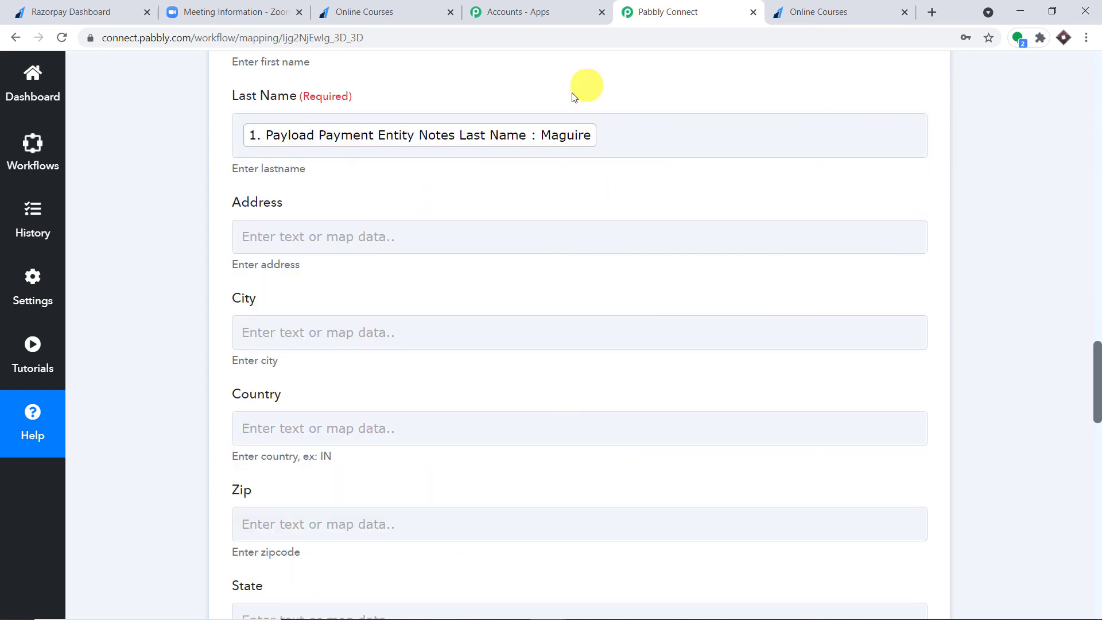
- Browse the Razorpay fields for Address, then close the list, leaving Address unmapped
scroll(514, 131, "down", 1)
left_click(459, 172)
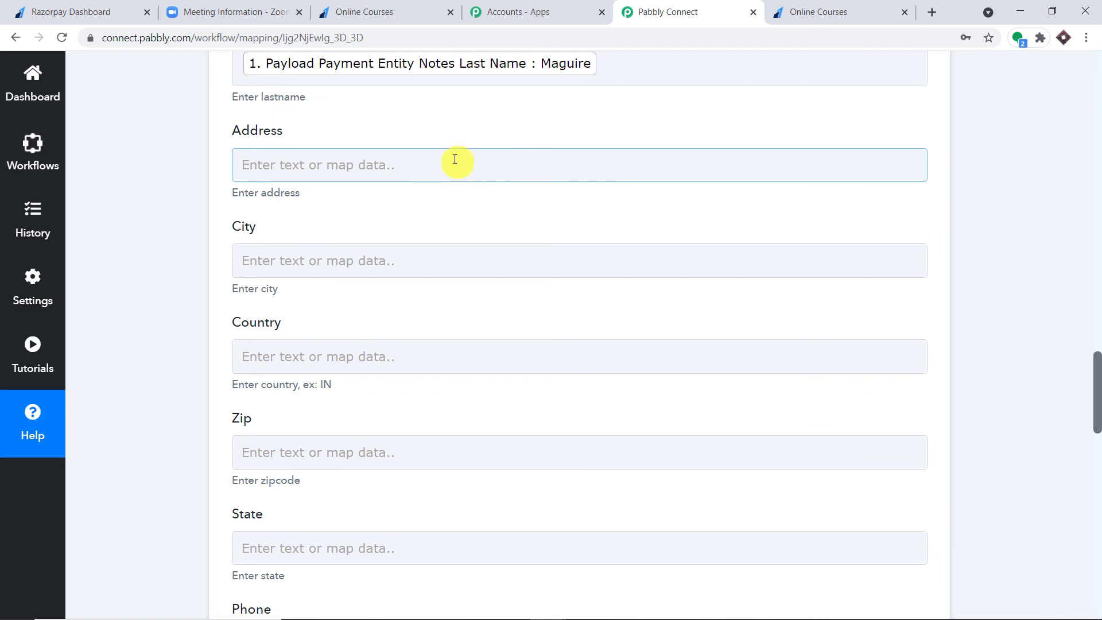
left_click(450, 168)
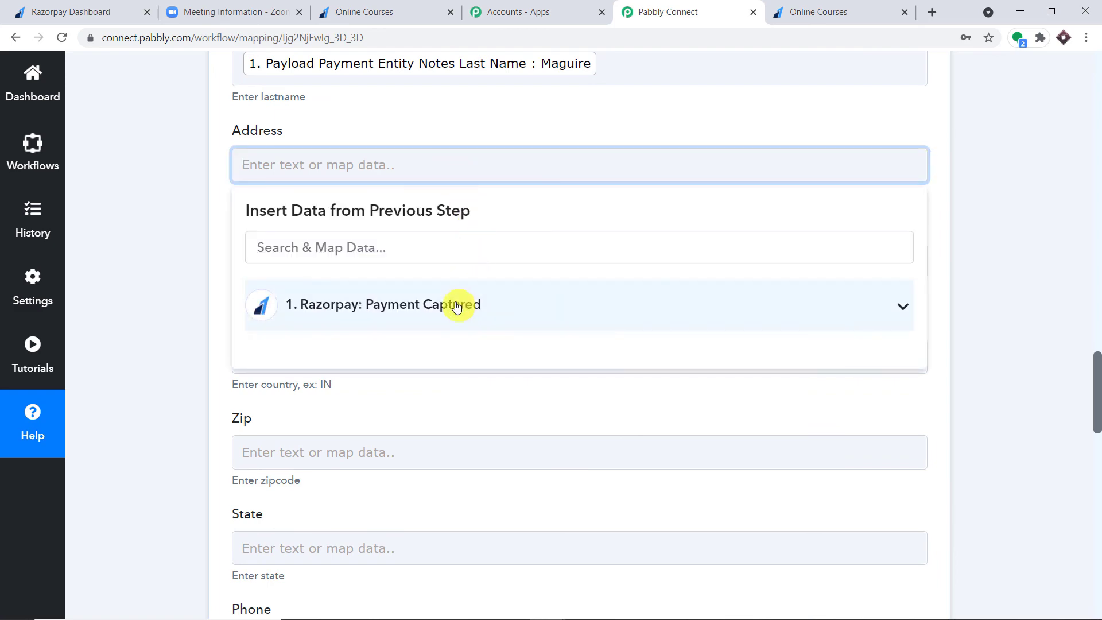
left_click(460, 305)
scroll(534, 350, "down", 18)
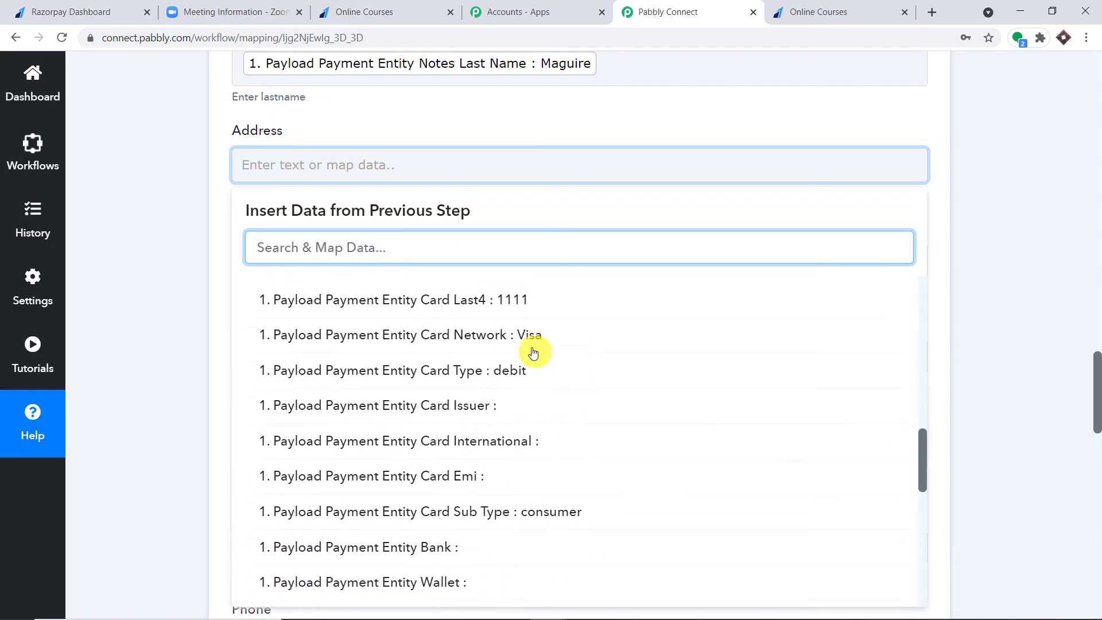
scroll(533, 353, "down", 4)
left_click(580, 122)
scroll(561, 145, "down", 3)
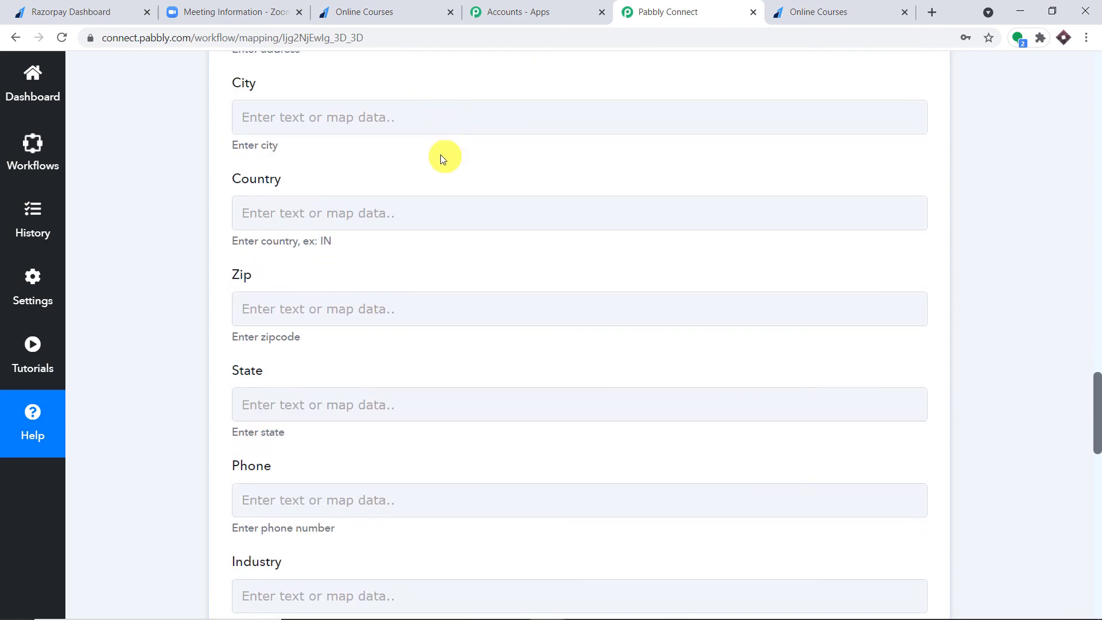
- Map Razorpay Payload Payment Entity Contact into the registrant's Phone field
scroll(436, 190, "down", 3)
scroll(517, 210, "down", 3)
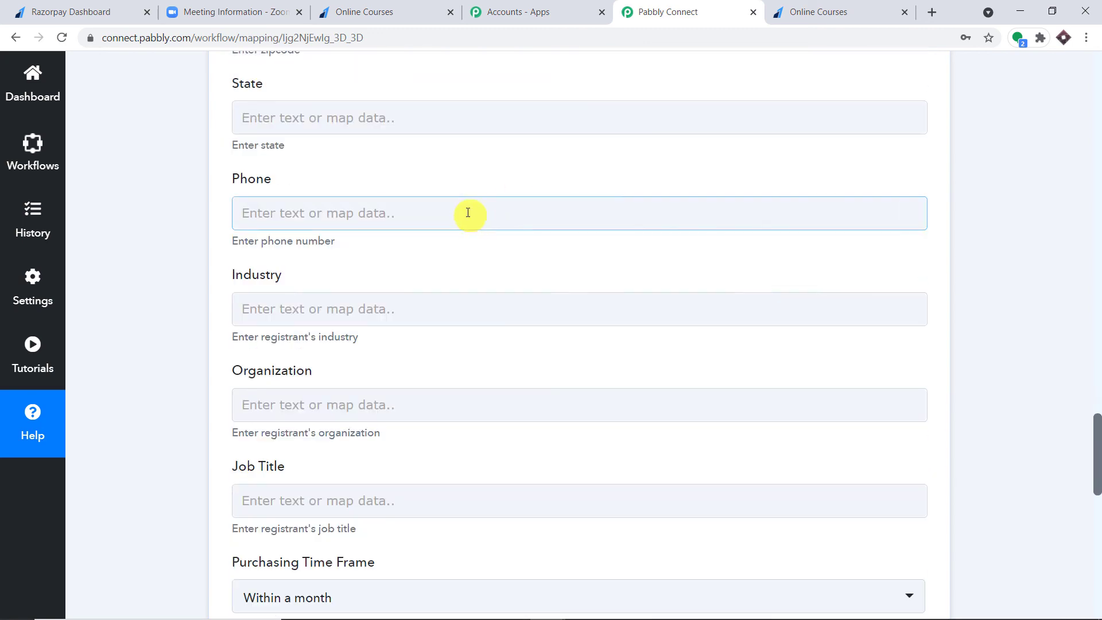
left_click(465, 212)
left_click(551, 367)
scroll(650, 379, "down", 10)
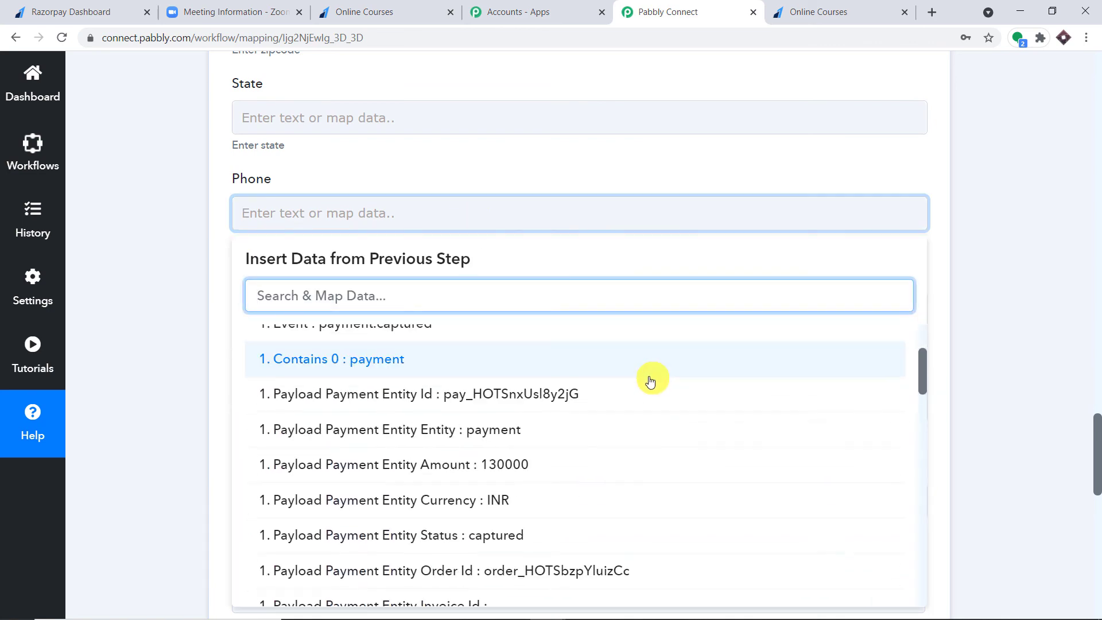
scroll(647, 385, "down", 10)
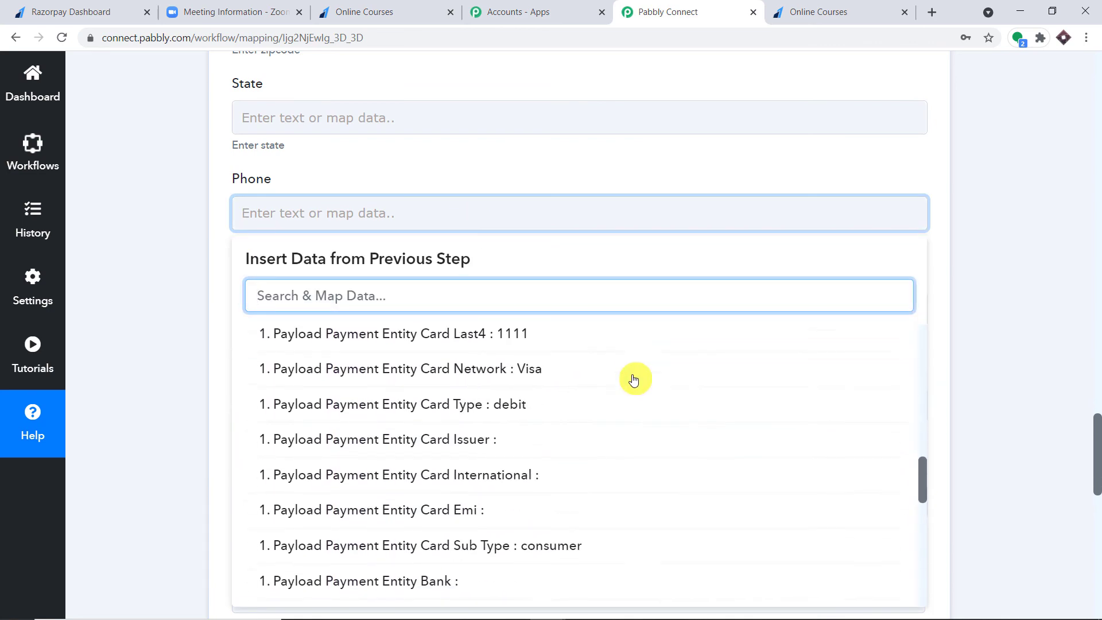
left_click(596, 392)
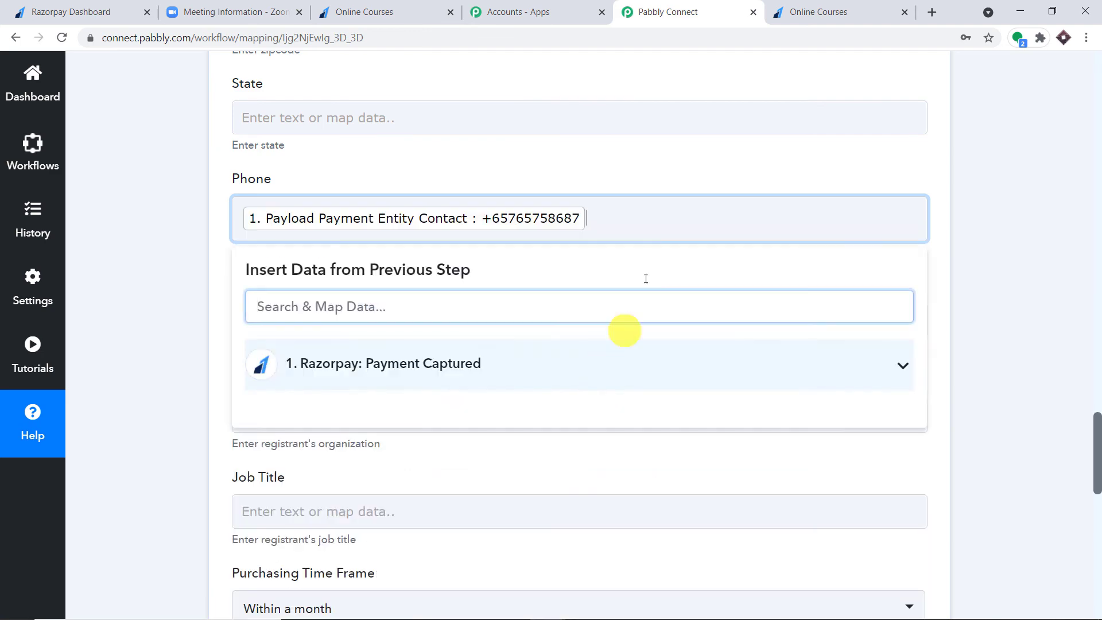
left_click(611, 77)
scroll(585, 159, "down", 9)
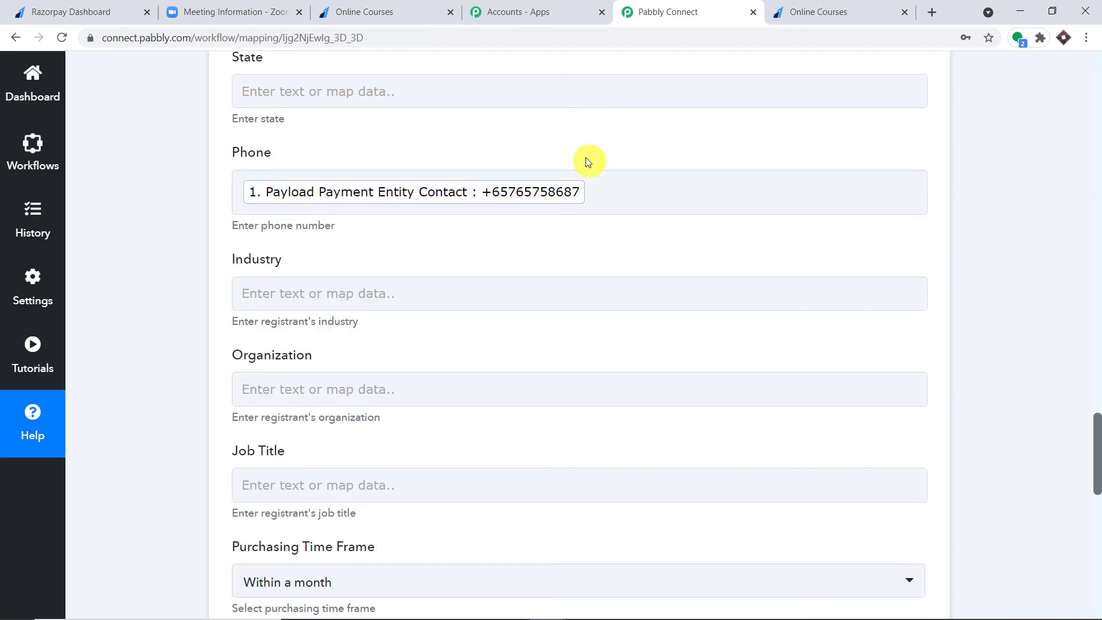
- Pick 'Not involved' for Role in Purchase Process and leave No of Employess at 1-20
scroll(587, 170, "down", 2)
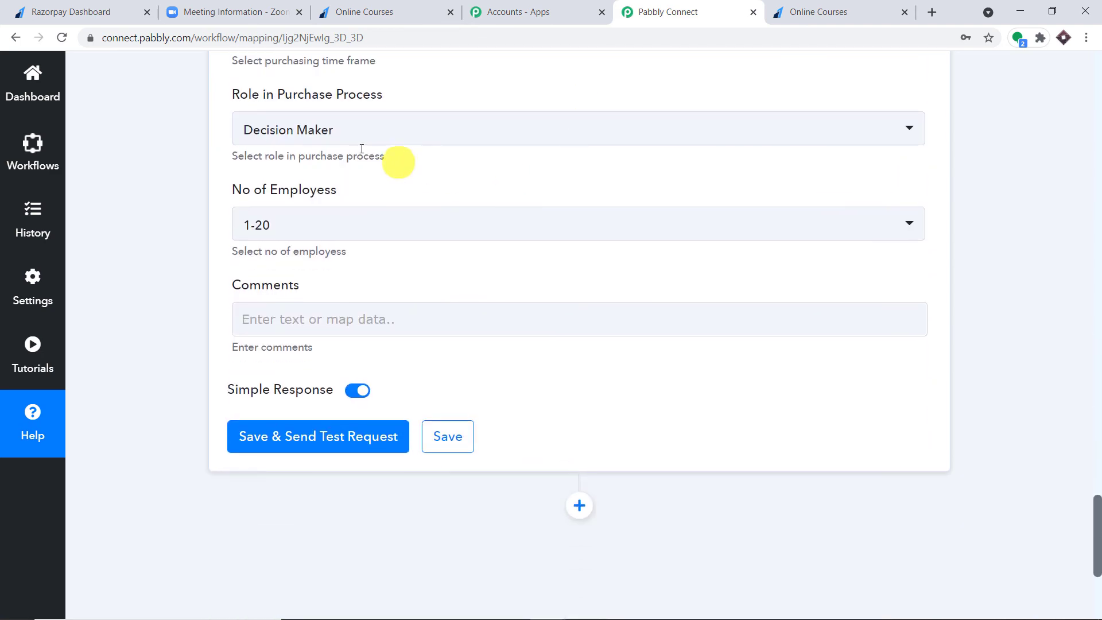
left_click(366, 137)
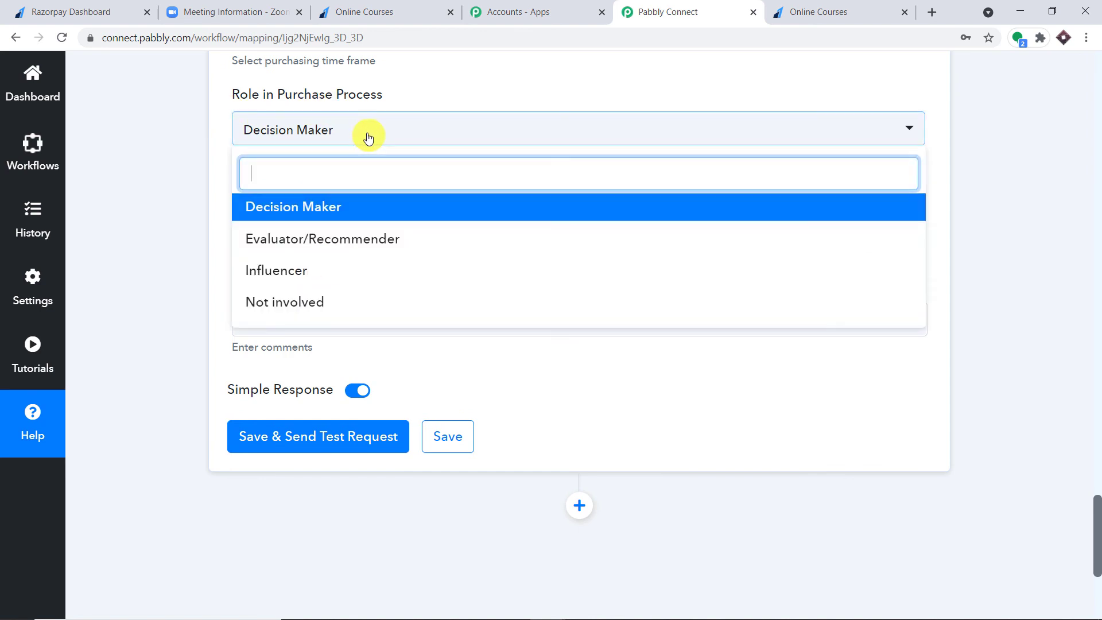
left_click(312, 304)
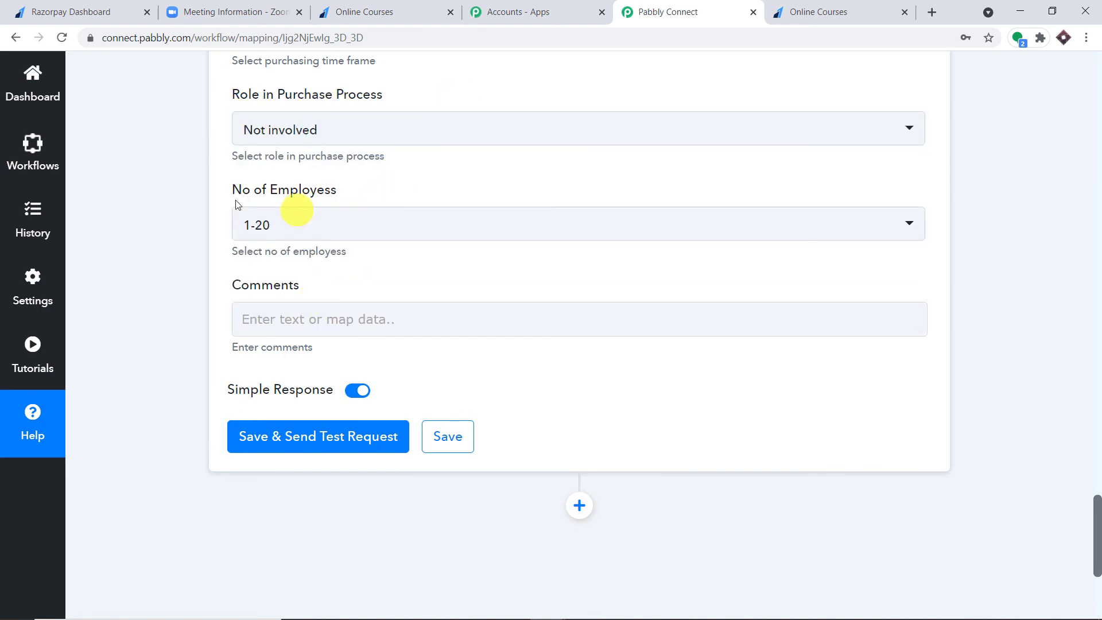
left_click(374, 230)
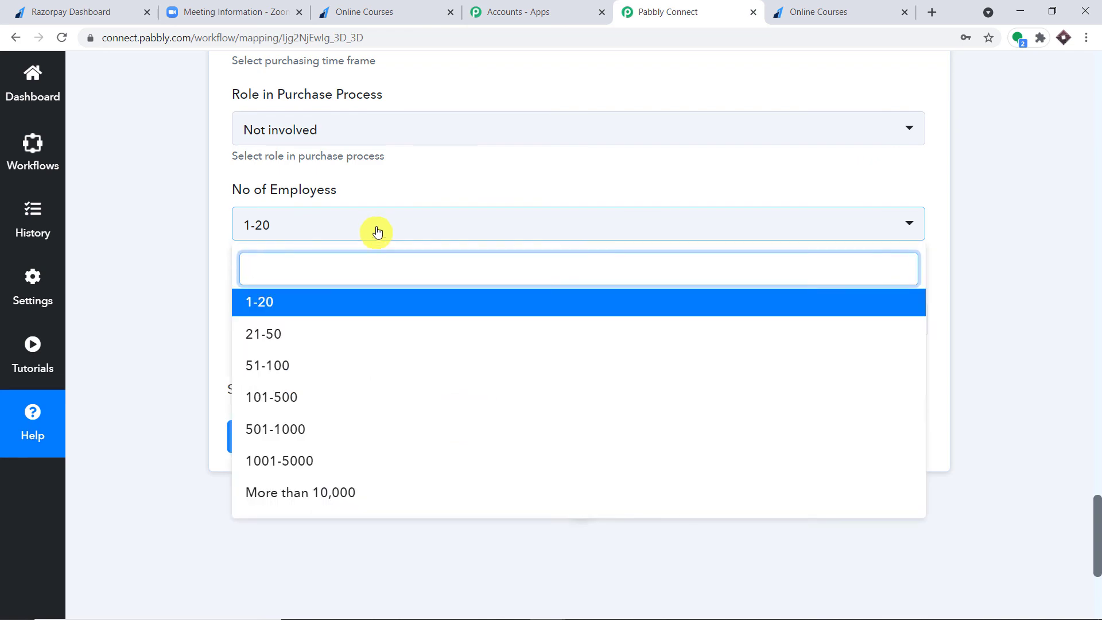
left_click(507, 185)
scroll(544, 181, "down", 1)
scroll(548, 172, "up", 20)
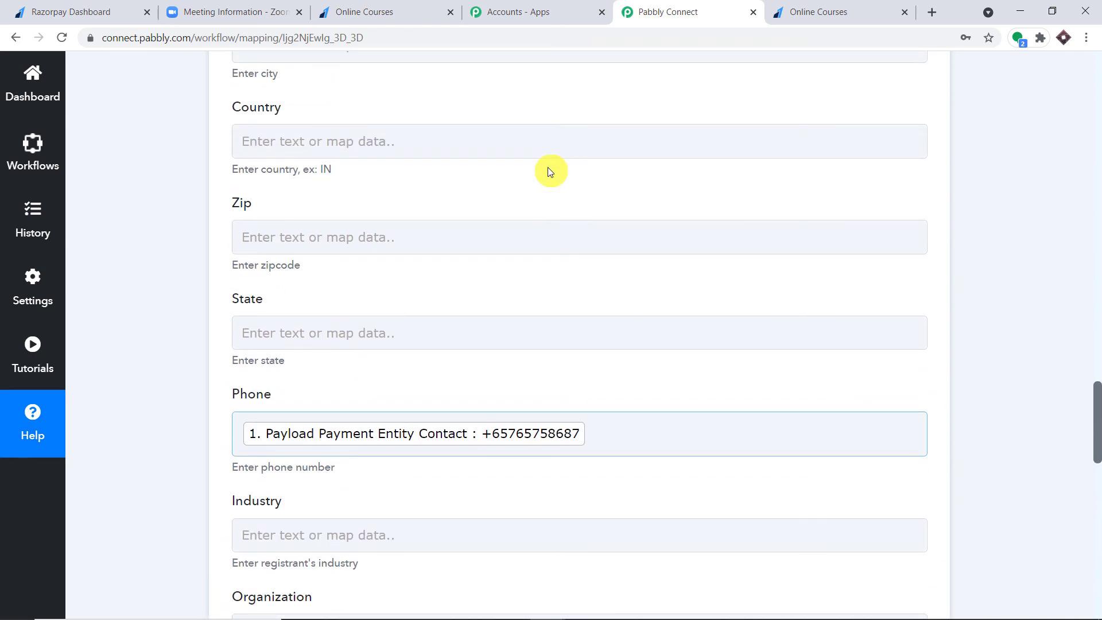
scroll(548, 170, "up", 3)
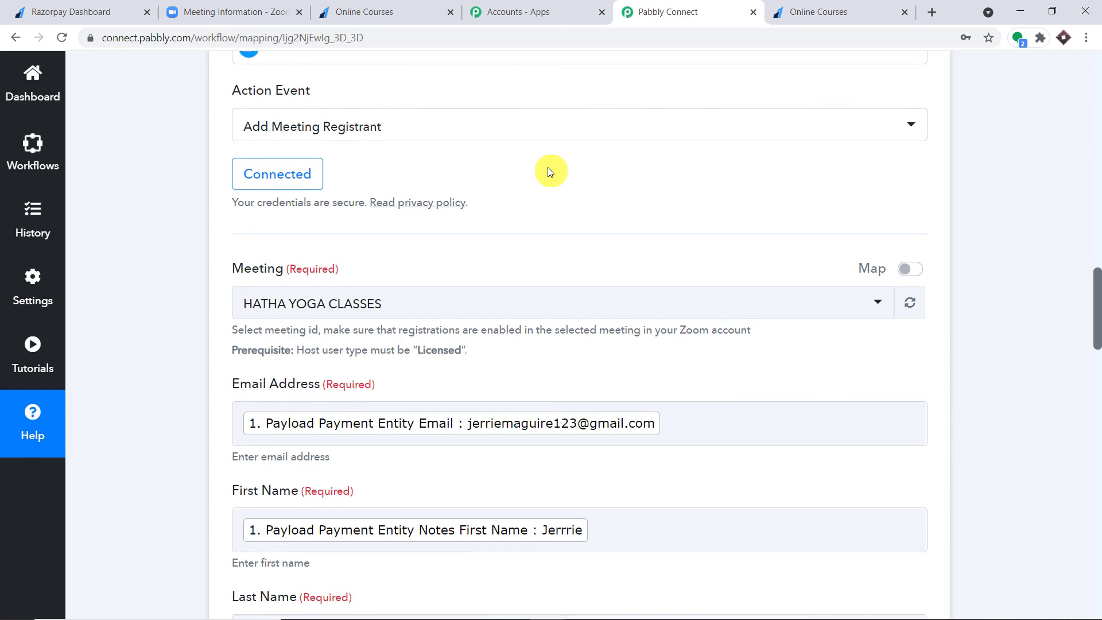
scroll(548, 170, "down", 18)
scroll(548, 167, "down", 10)
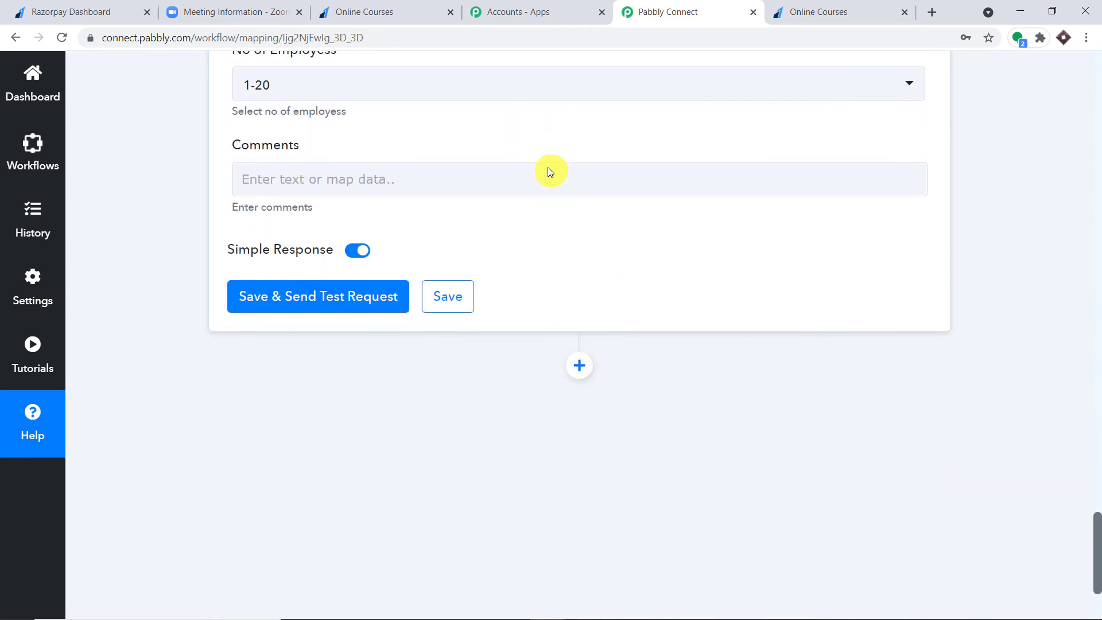
- Save the Zoom step, send the test registration, and view the Zoom meeting information page
left_click(320, 301)
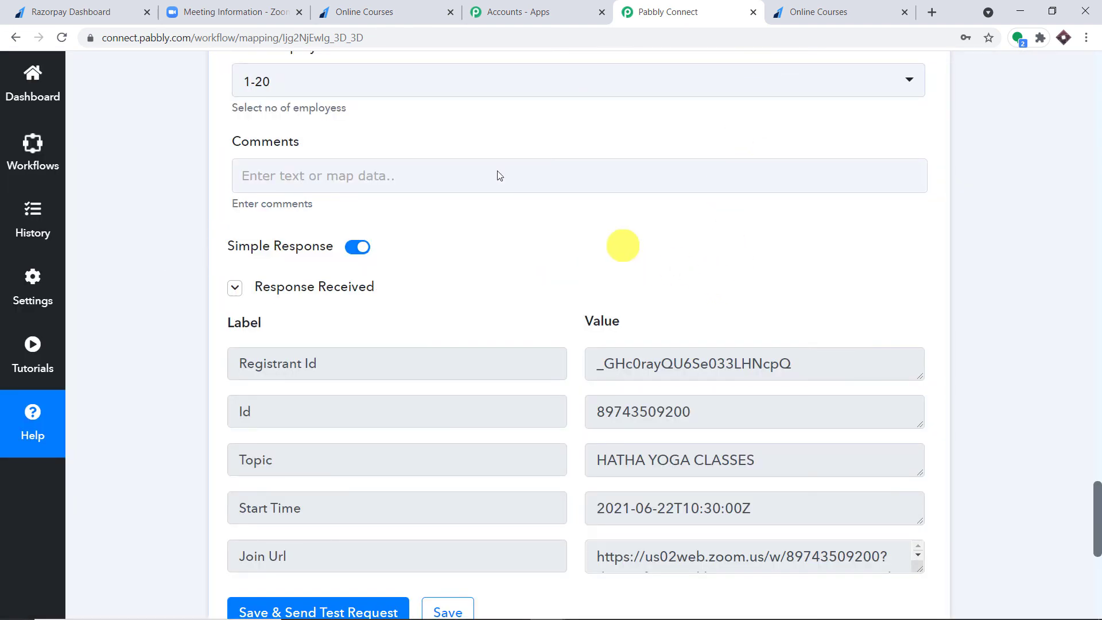
left_click(224, 7)
scroll(849, 224, "down", 15)
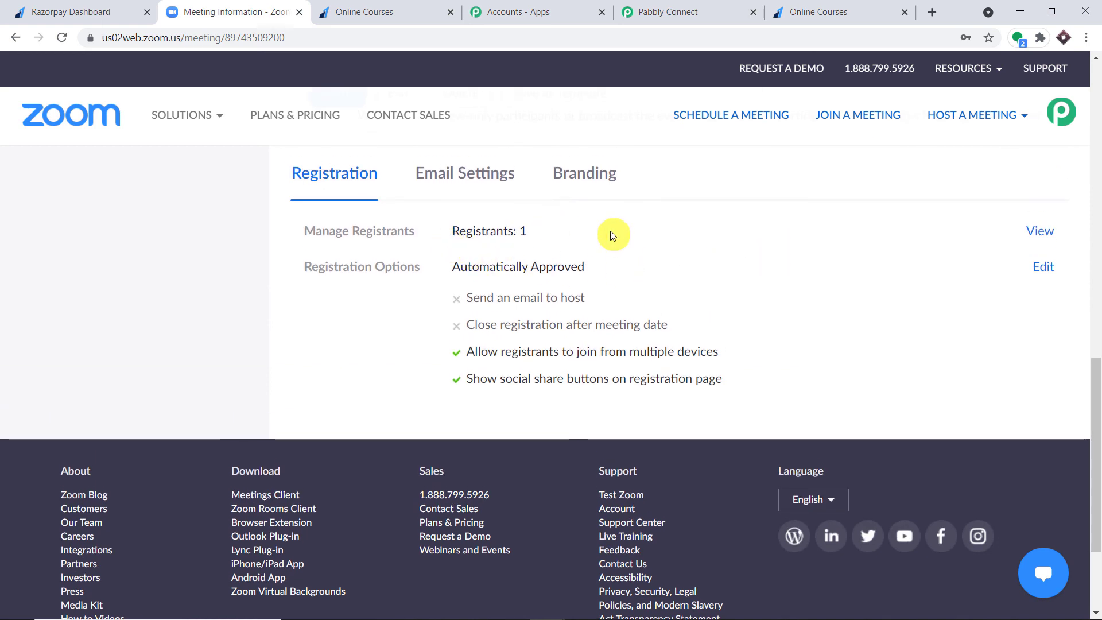
- View the HATHA YOGA CLASSES registrant list, then return to the Pabbly Connect workflow
left_click(1040, 230)
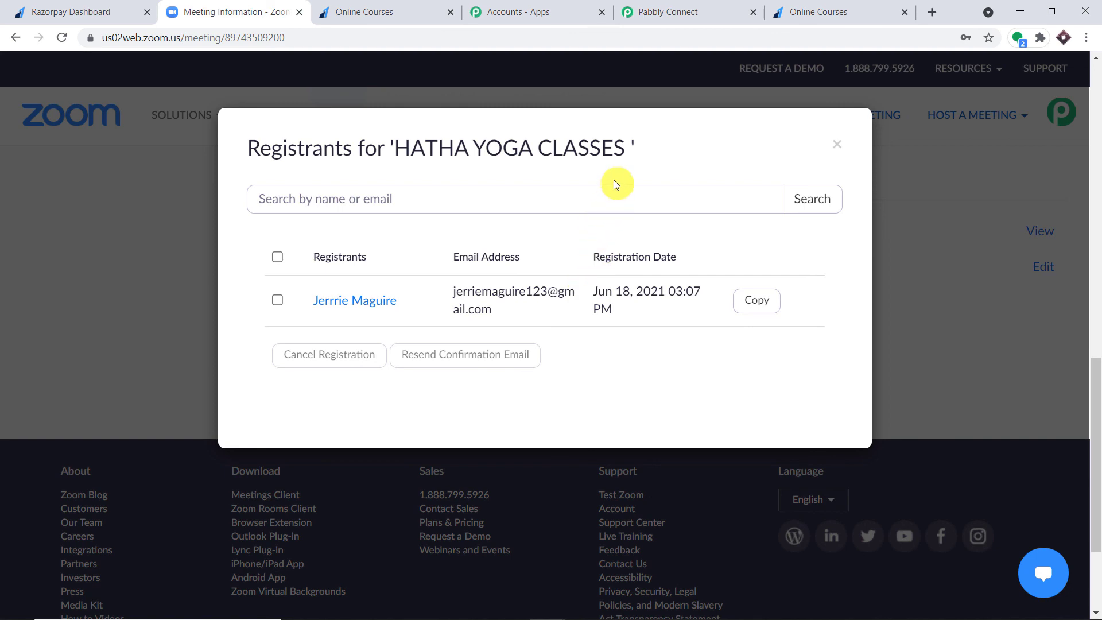
left_click(660, 11)
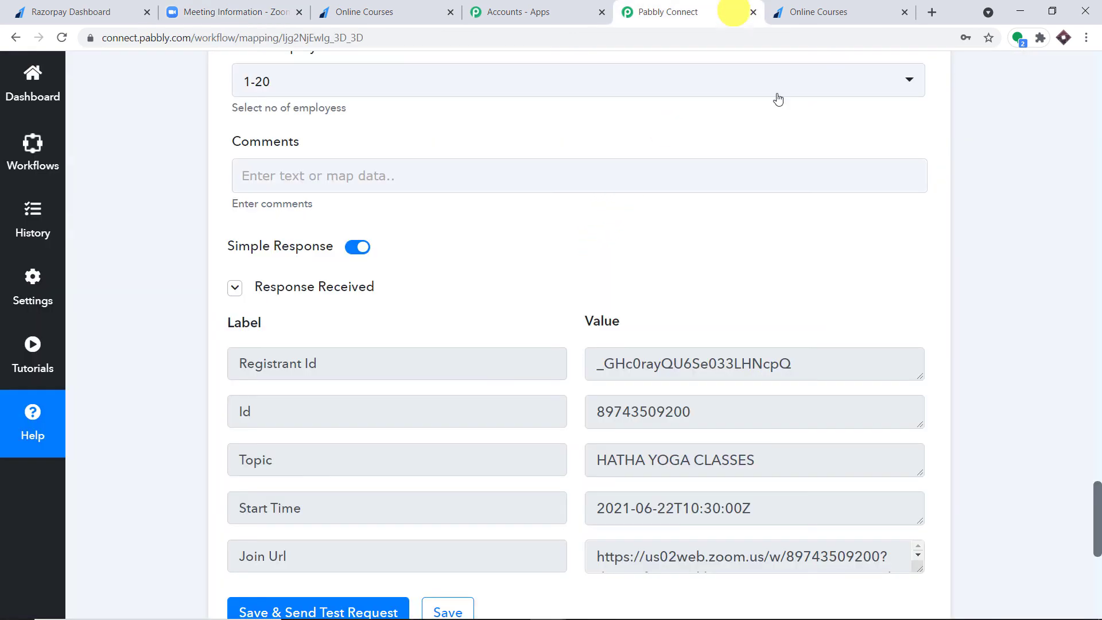
- Collapse the Zoom 'Add Meeting Registrant' action and the Razorpay 'Payment Captured' trigger cards
scroll(1100, 396, "up", 8)
scroll(1098, 396, "up", 15)
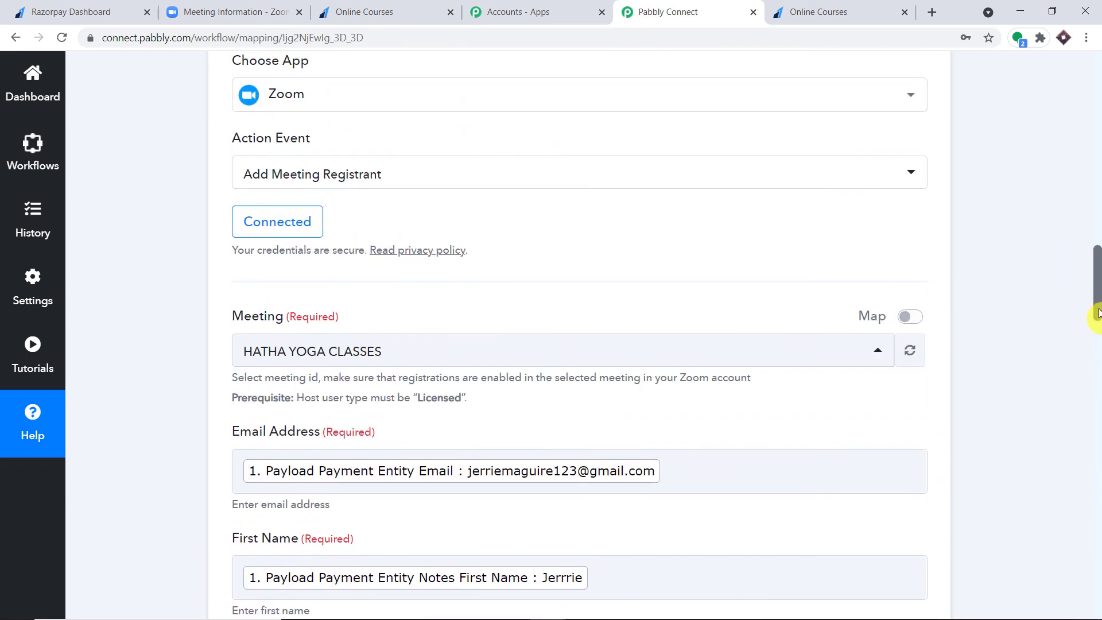
scroll(1097, 298, "up", 5)
left_click(607, 273)
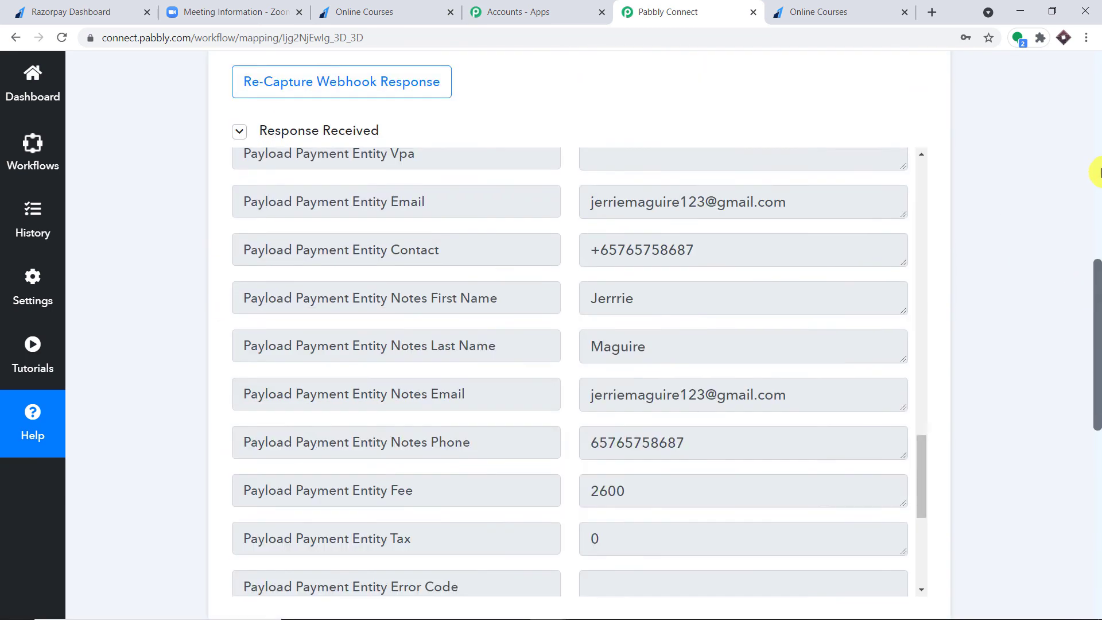
scroll(1099, 172, "up", 8)
left_click(700, 132)
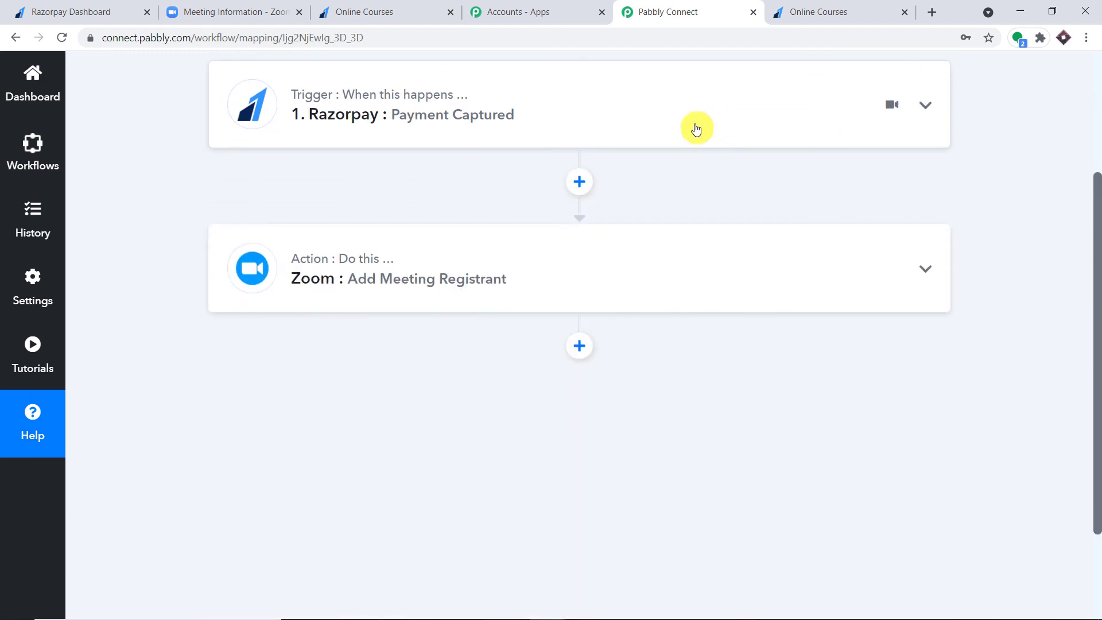
scroll(1097, 178, "up", 1)
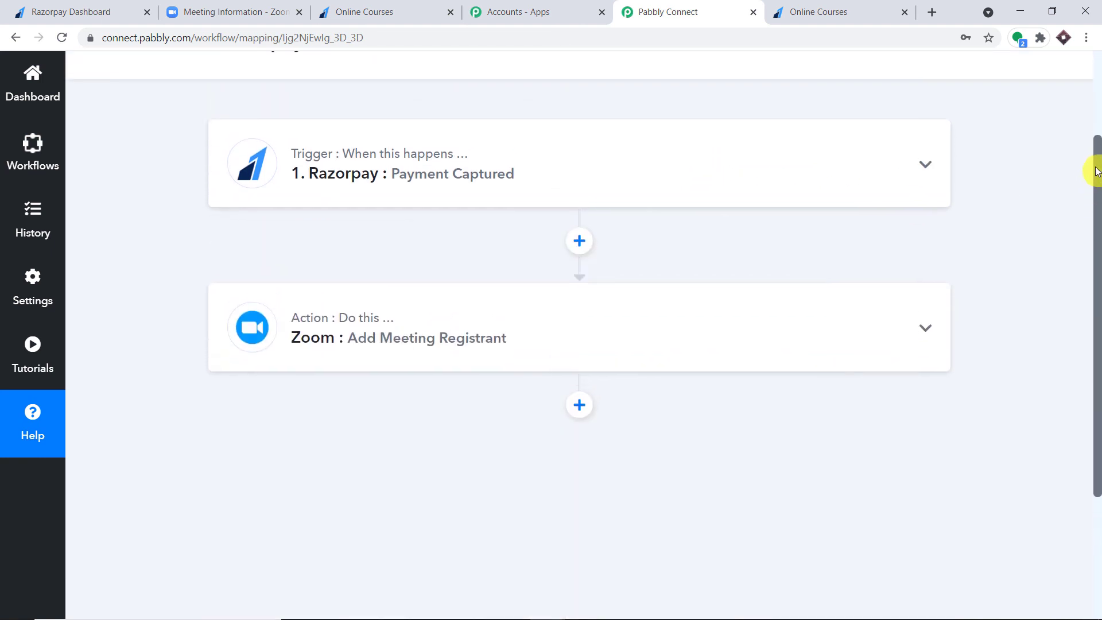